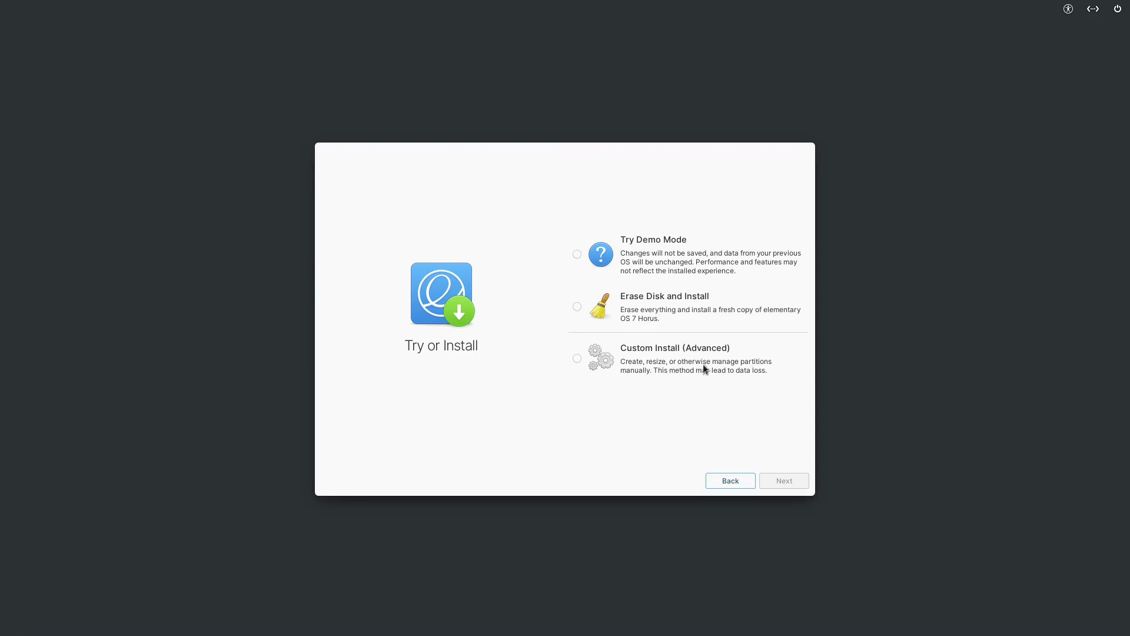
Erase the ATA QEMU HARDDISK and install elementary OS 7 on it, declining drive encryption
click(577, 306)
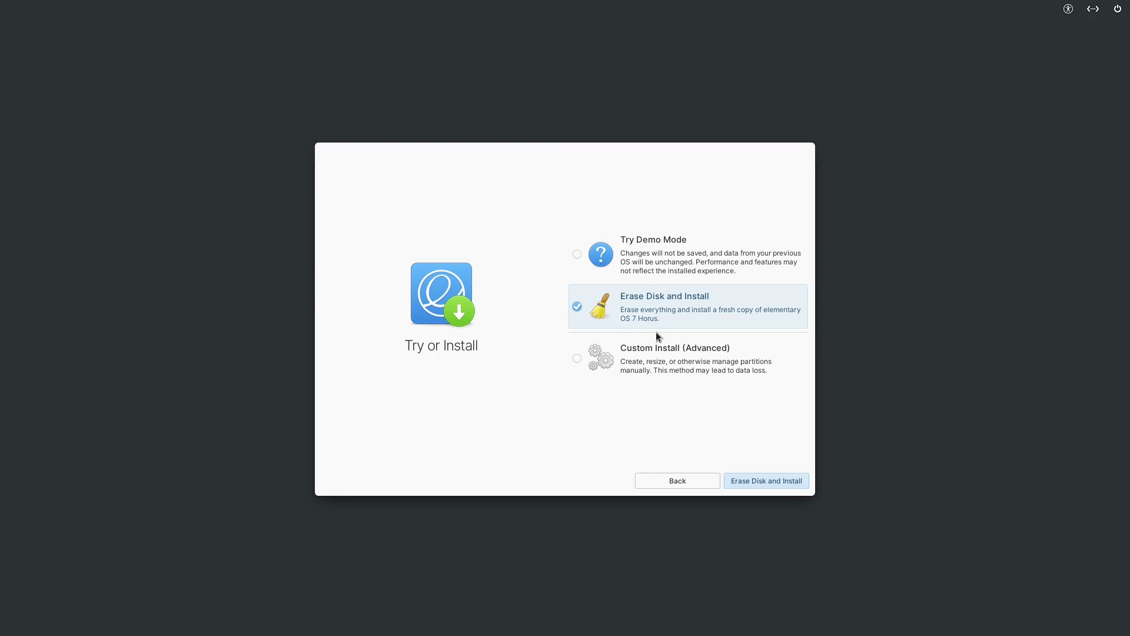
click(789, 485)
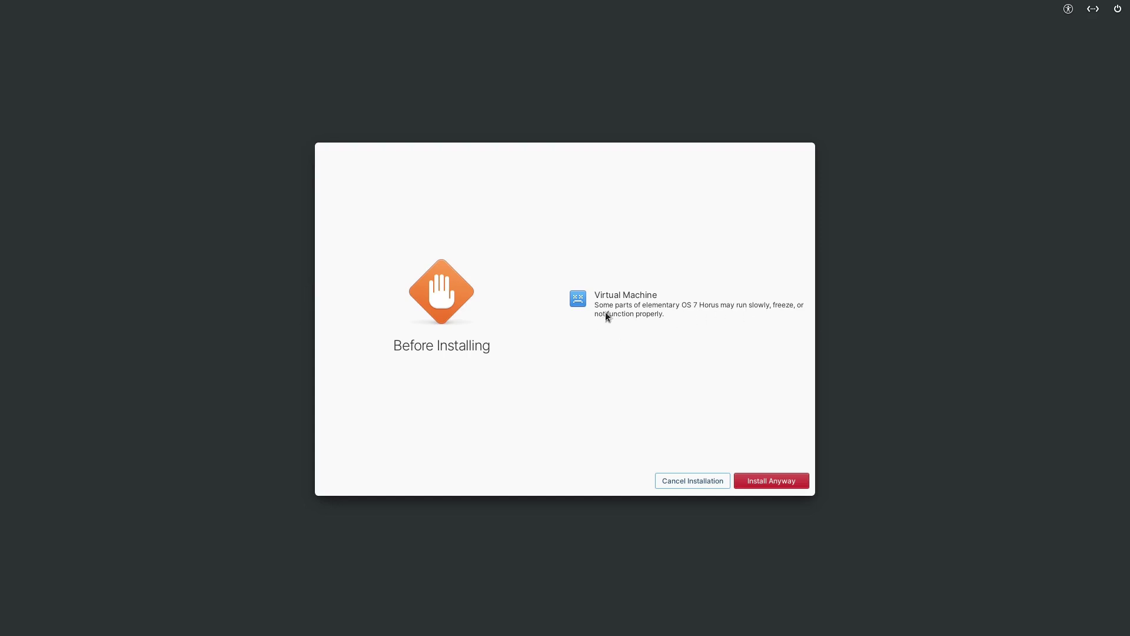
click(781, 481)
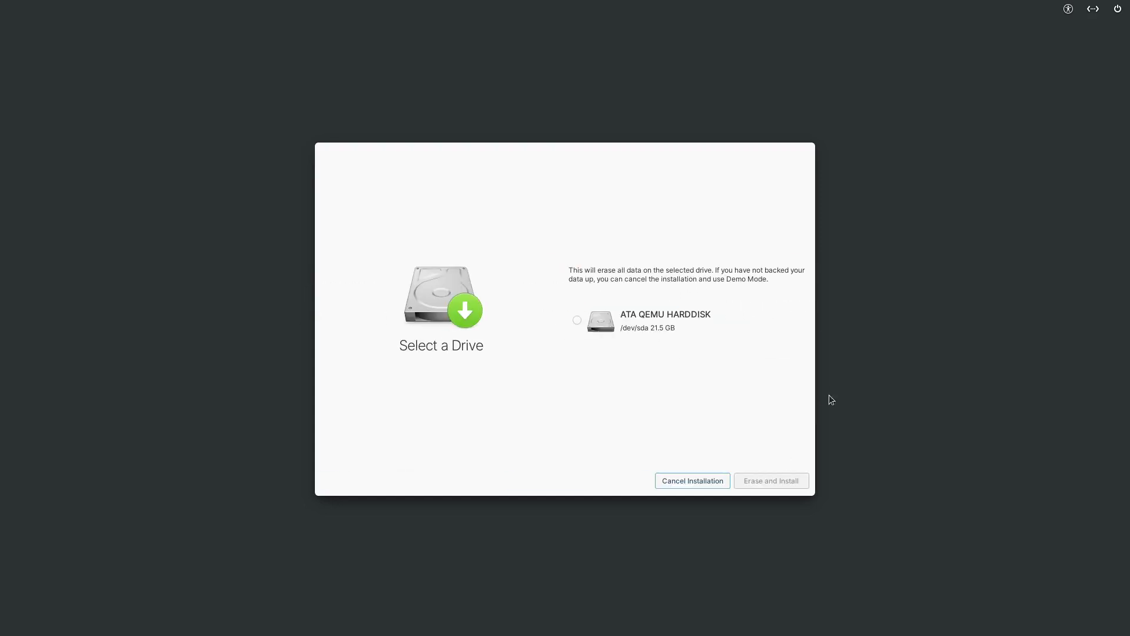
click(576, 320)
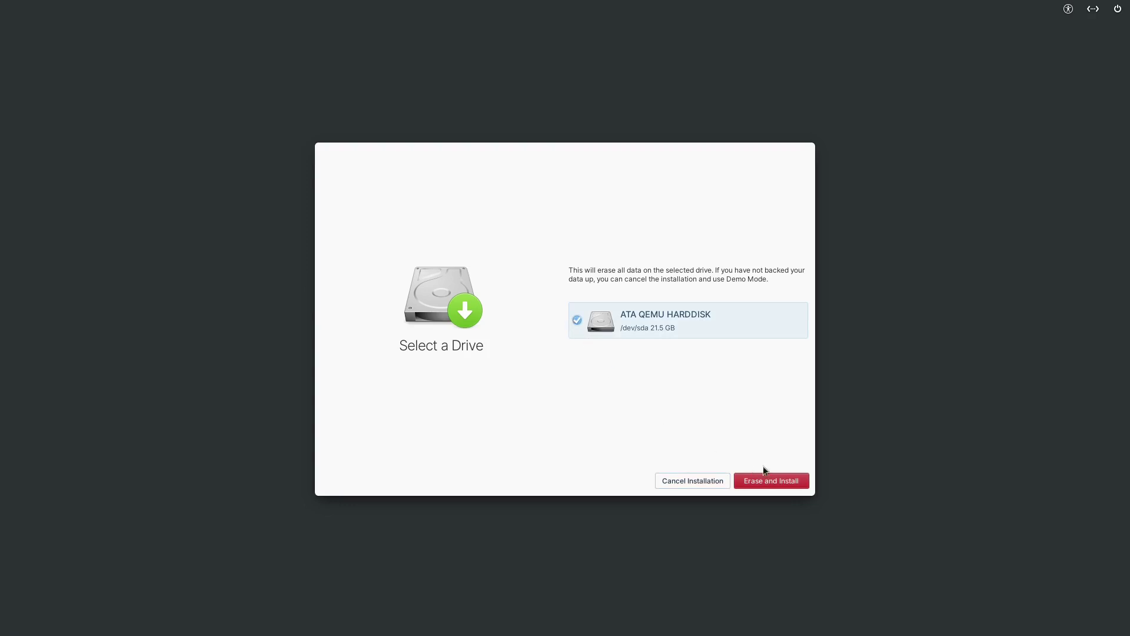
click(779, 480)
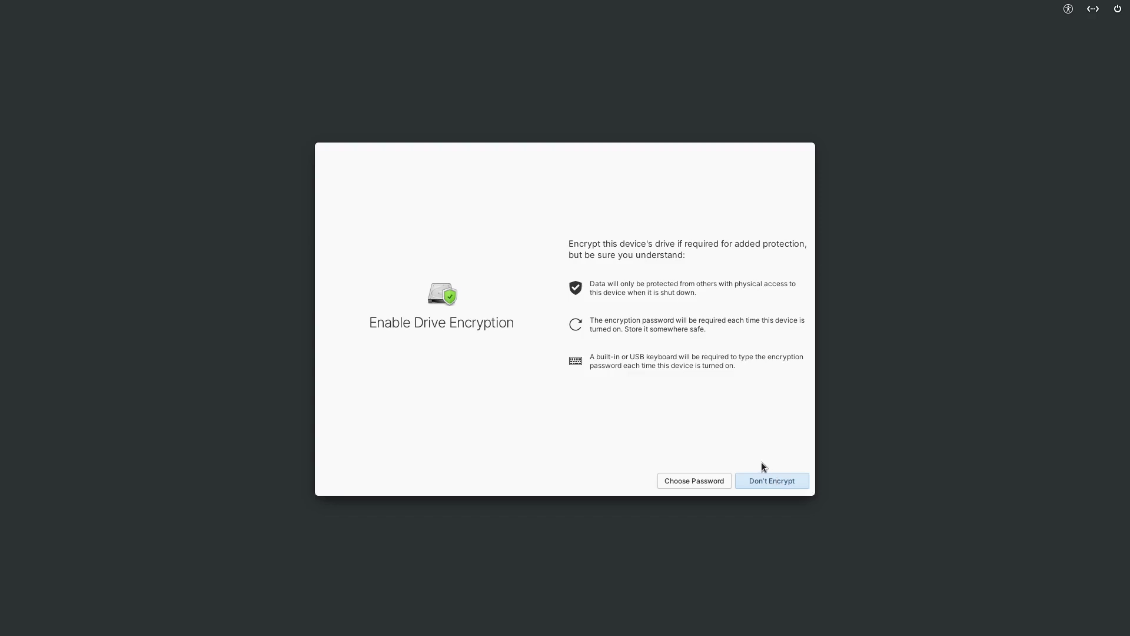
click(790, 481)
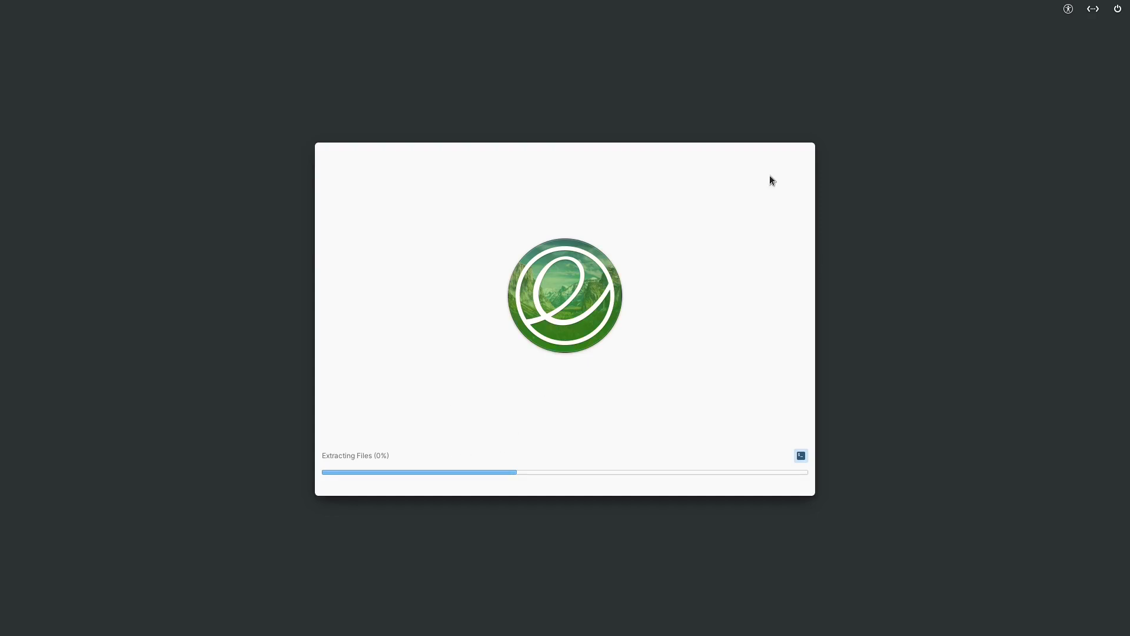
Exit the VM's fullscreen view and switch to the browser showing the elementary OS site
mouse_move(505, 4)
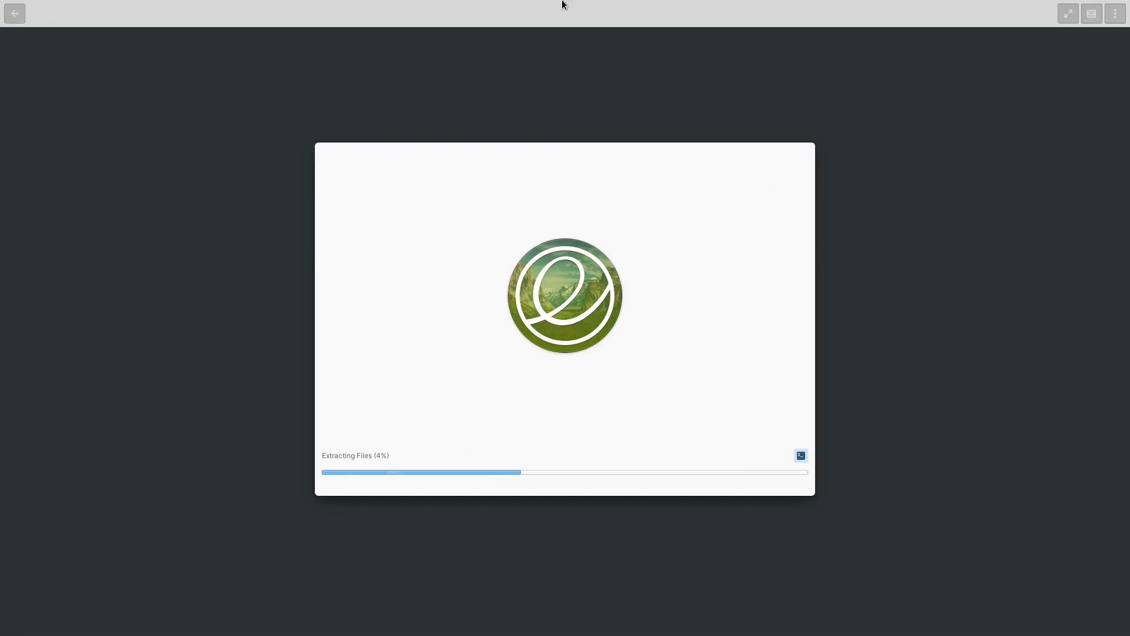
click(1067, 13)
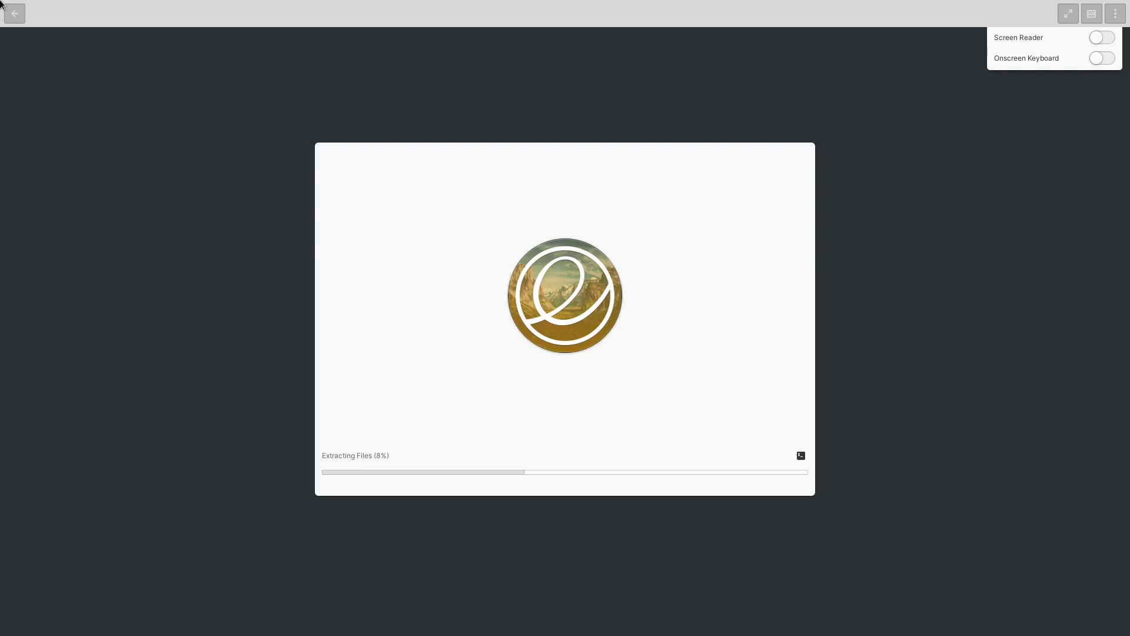
click(1066, 14)
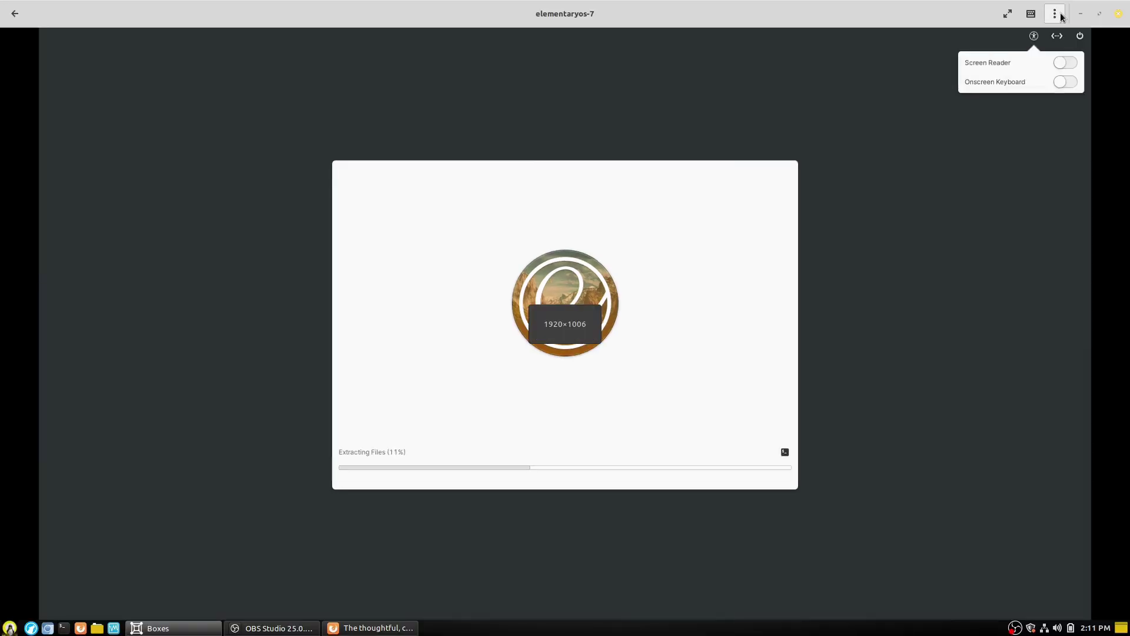
click(1036, 274)
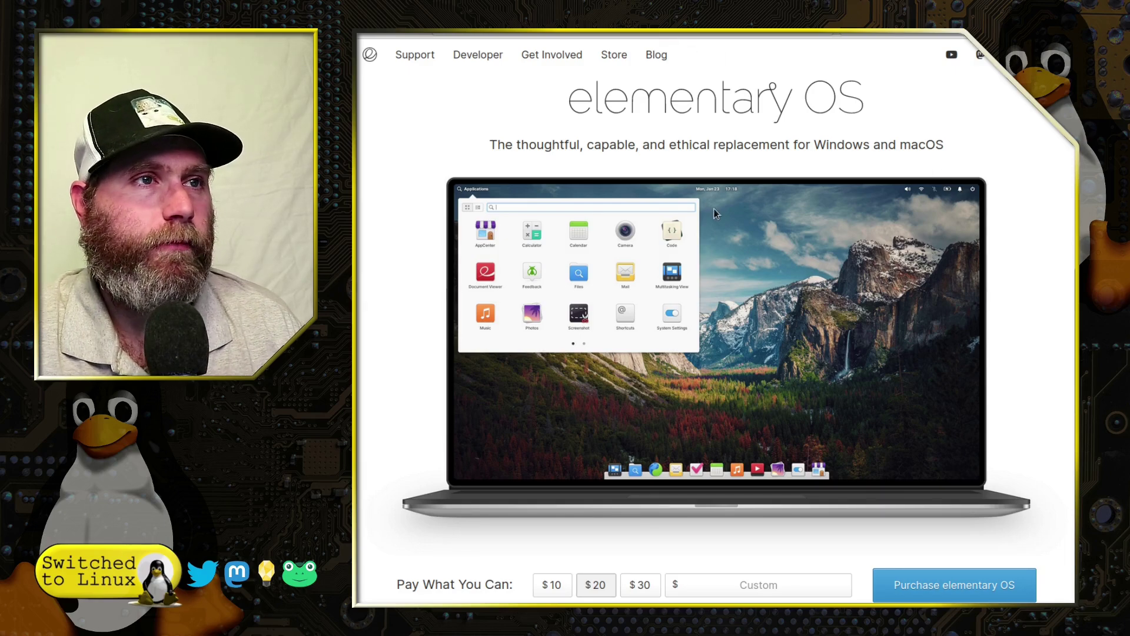
Enter a custom pay-what-you-can amount of $0
scroll(824, 177, down, 4)
scroll(707, 294, up, 1)
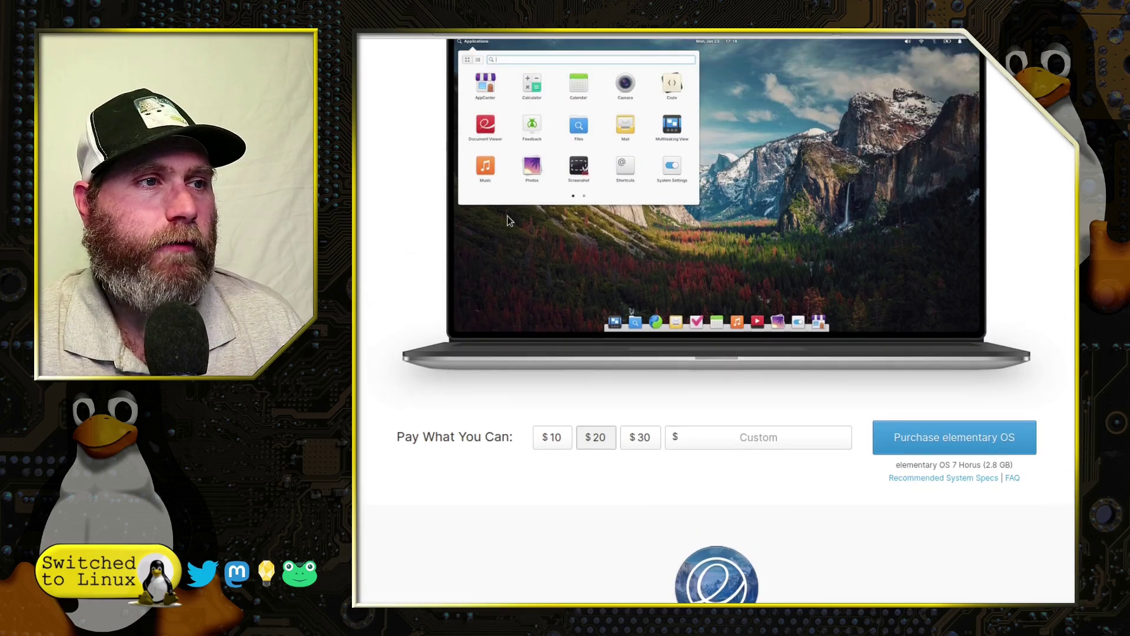
scroll(530, 411, down, 1)
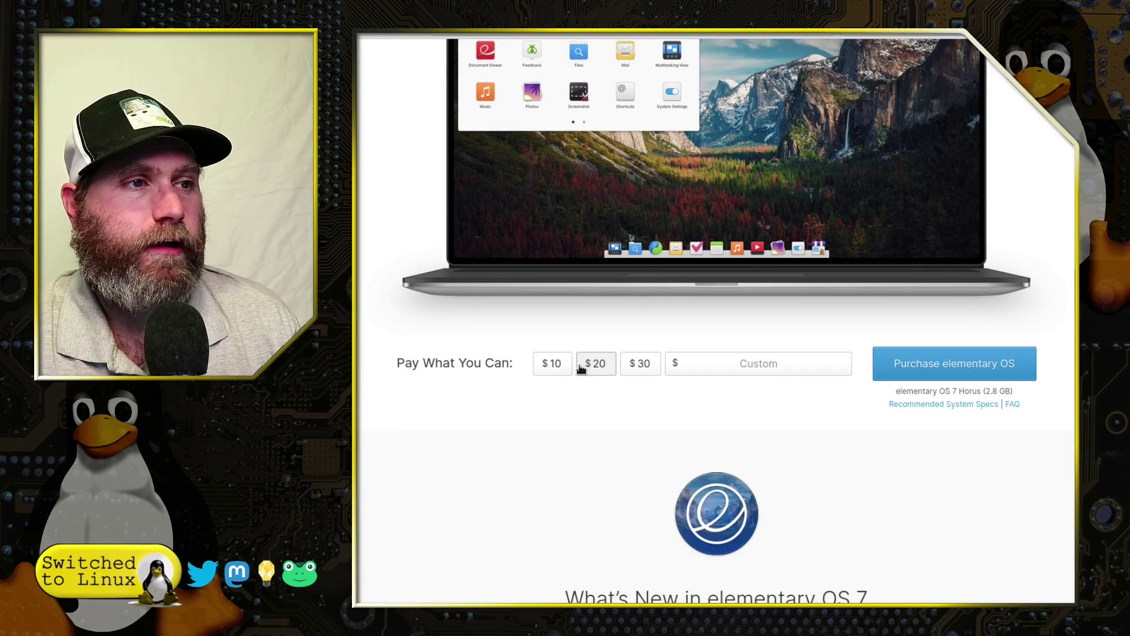
click(746, 371)
text(0)
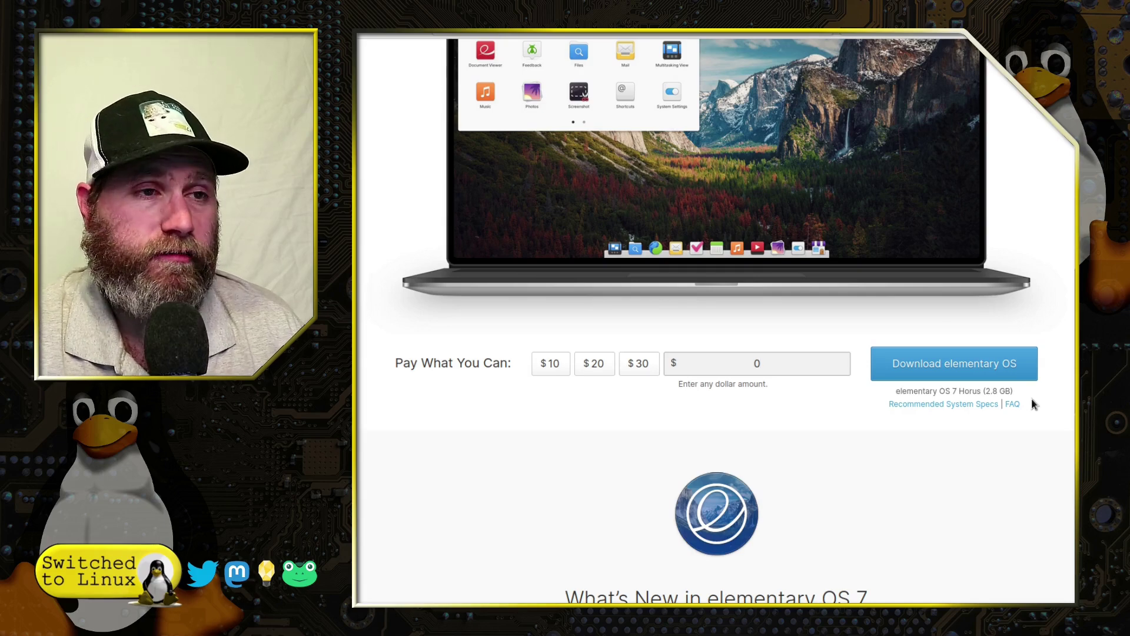
Scroll down and open the 'Read the Announcement →' post for elementary OS 7
scroll(1026, 401, down, 4)
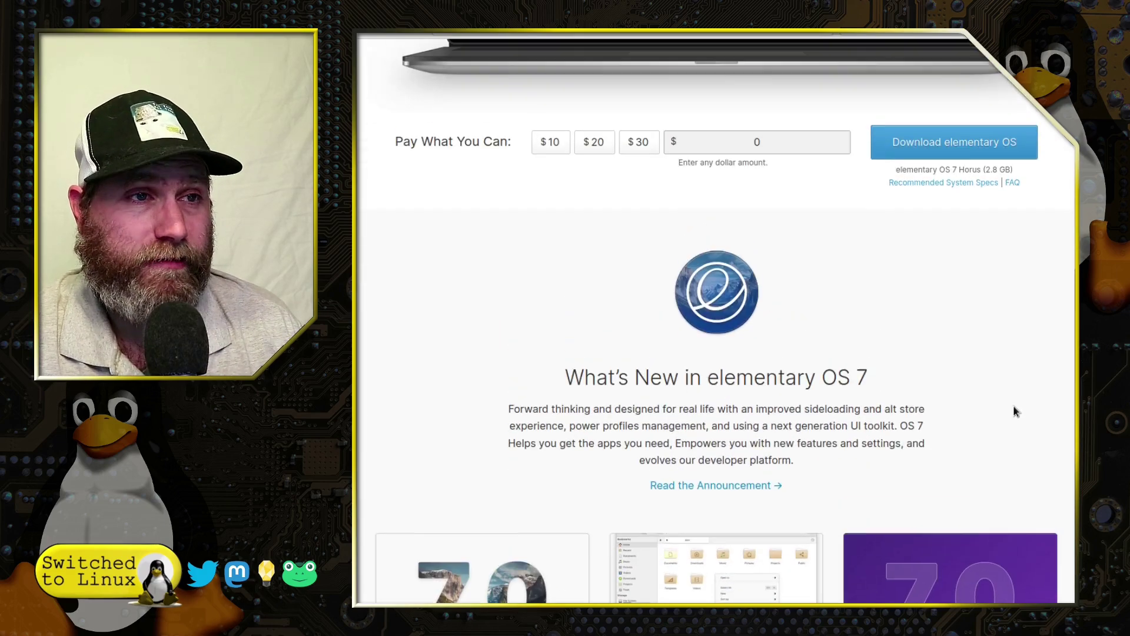
scroll(1013, 411, down, 1)
scroll(895, 242, up, 4)
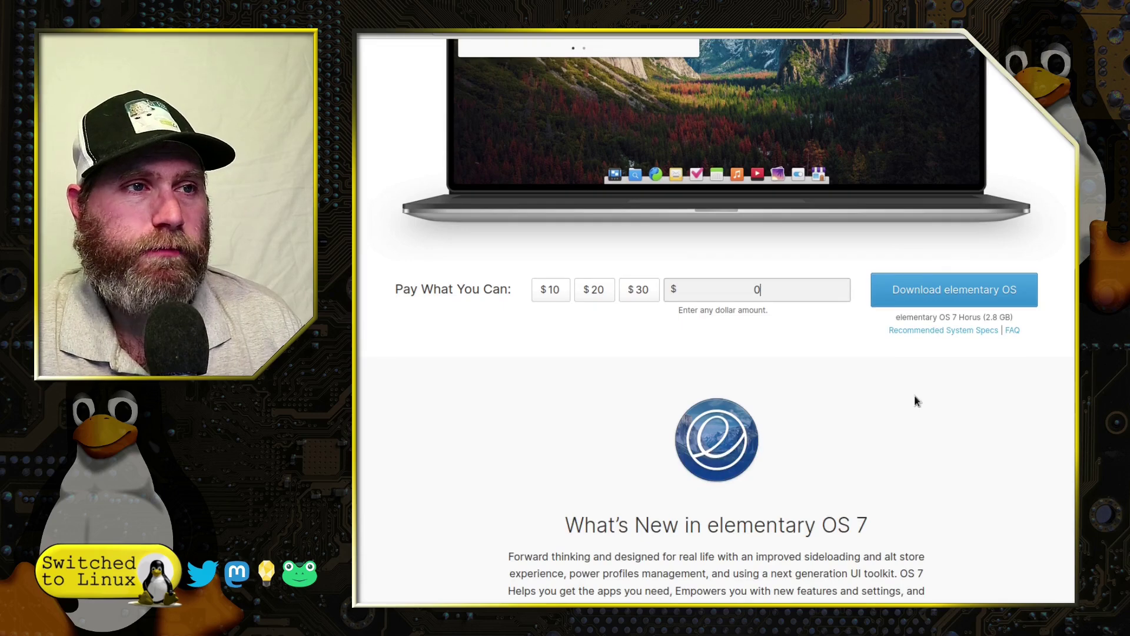
scroll(915, 401, down, 1)
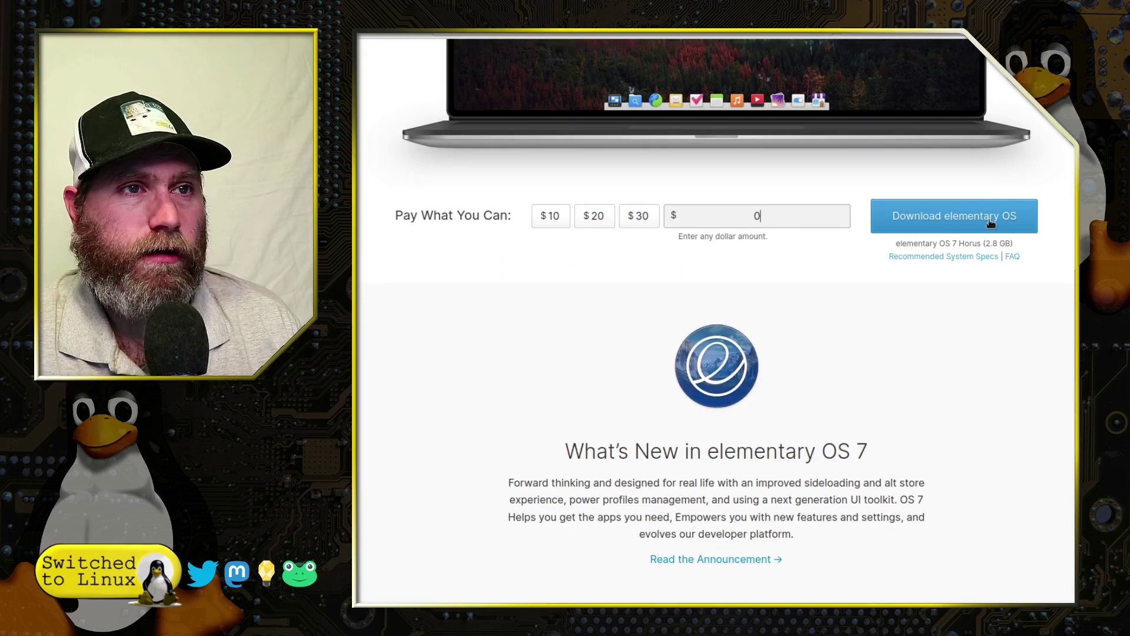
scroll(931, 285, down, 3)
scroll(756, 425, up, 2)
click(747, 488)
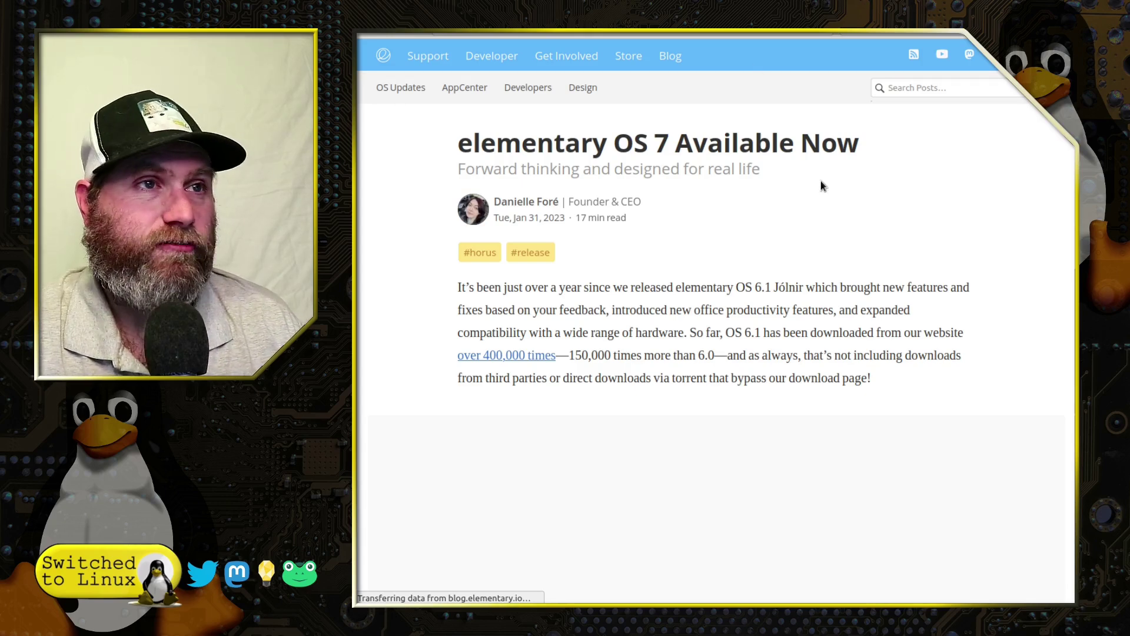
Scroll past the intro and banner to the 'Helping you get the apps you need' heading
scroll(814, 182, down, 2)
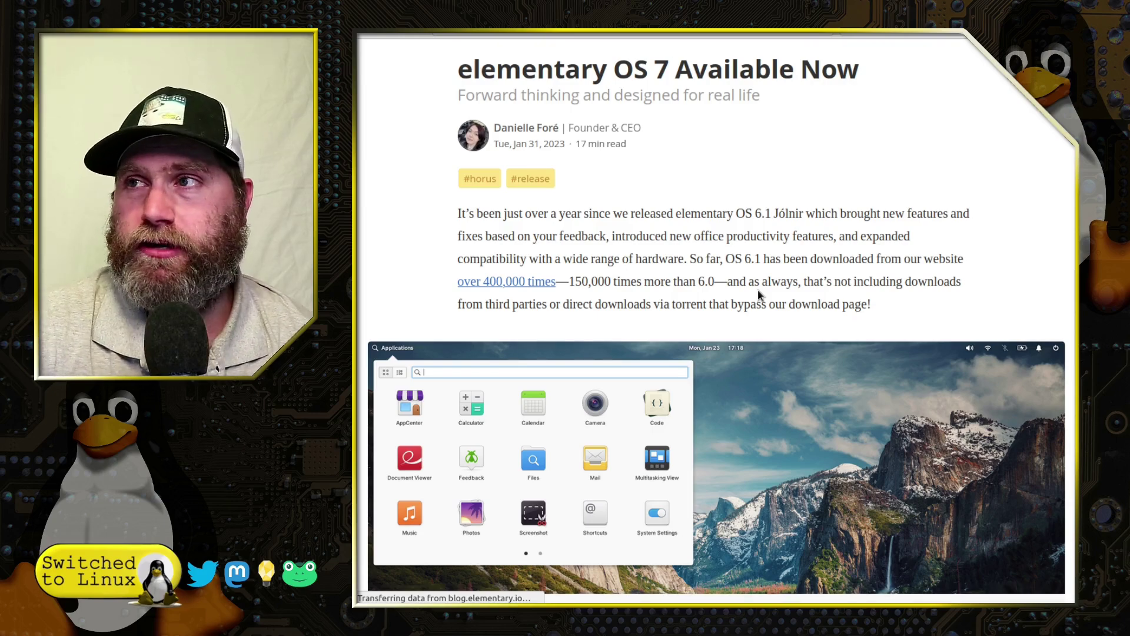
scroll(762, 298, down, 5)
scroll(768, 310, down, 3)
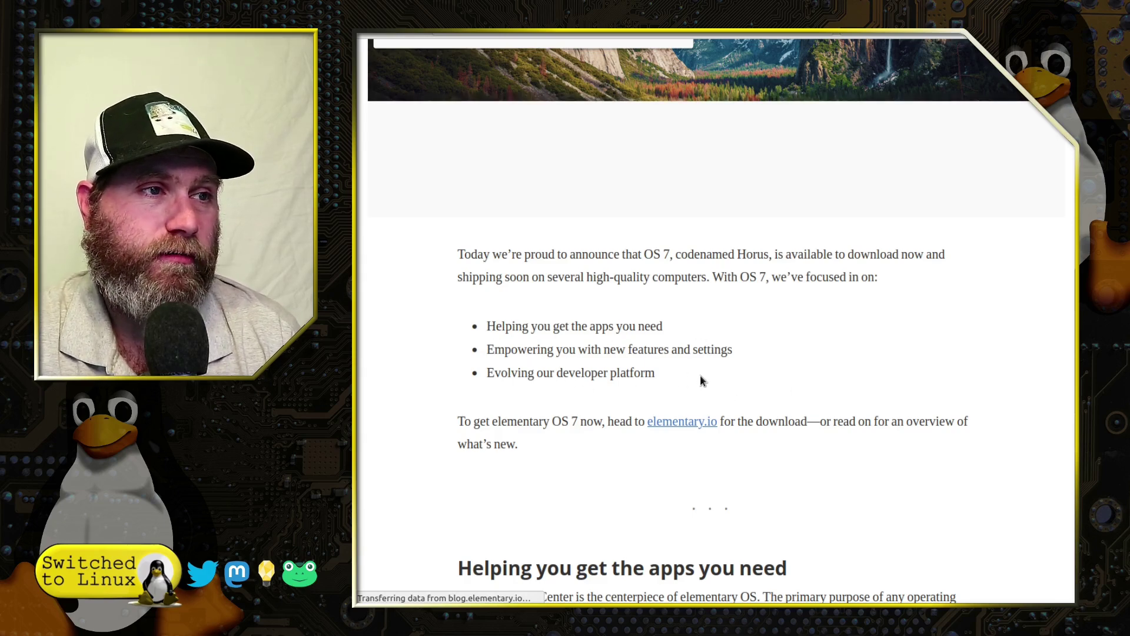
scroll(863, 394, down, 4)
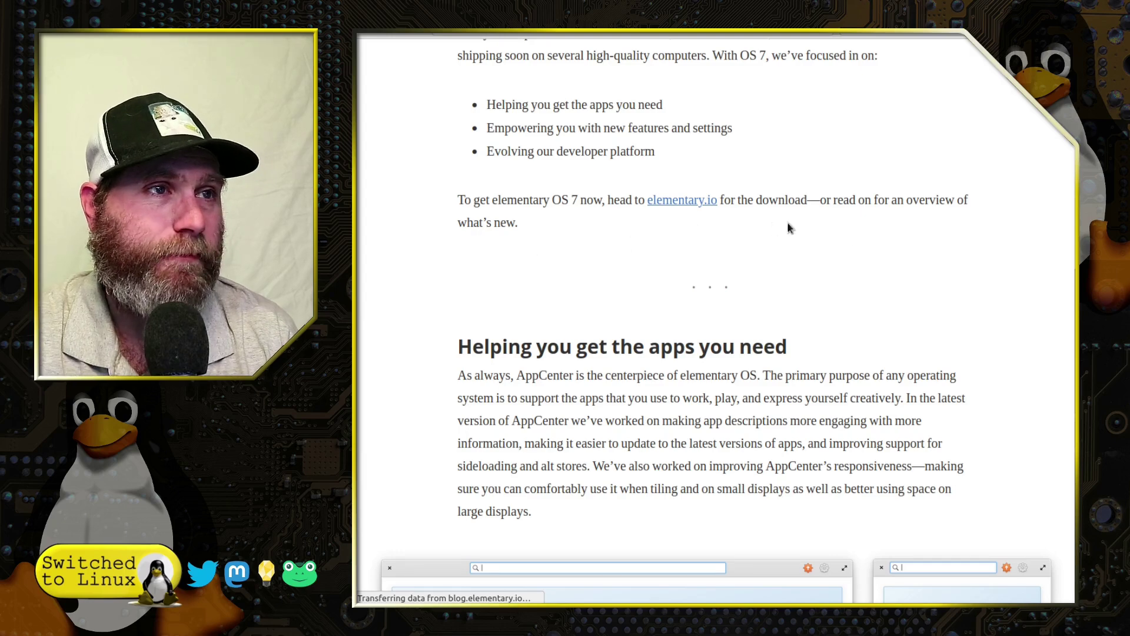
scroll(899, 271, down, 4)
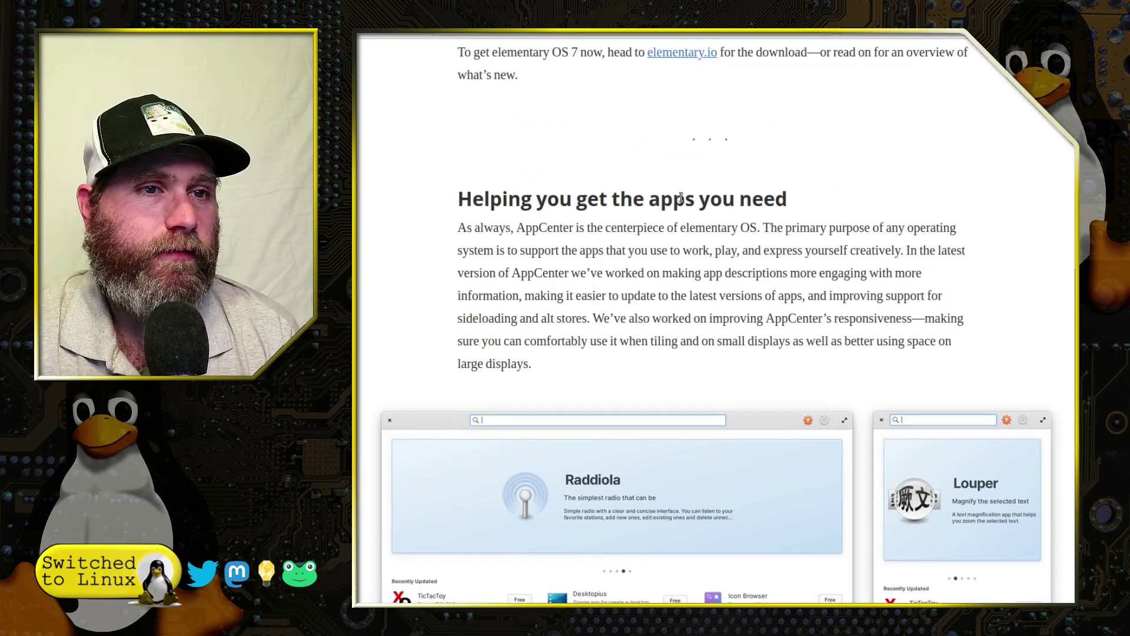
Scroll past the AppCenter screenshots and Hourglass example to the 'Getting Updates' section
scroll(678, 221, down, 3)
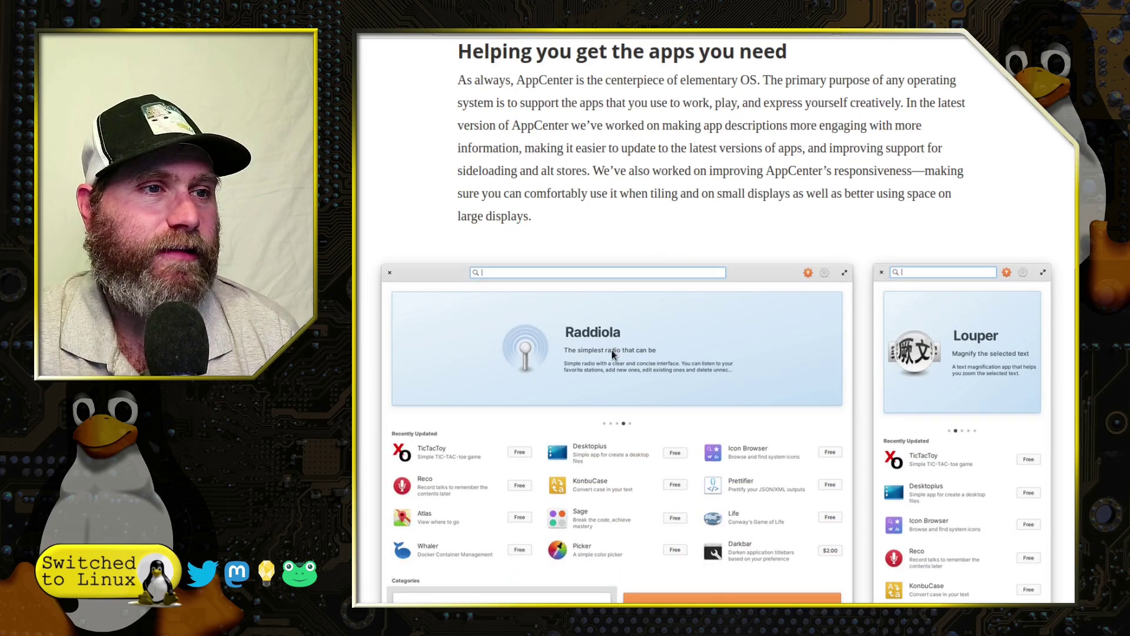
scroll(751, 373, down, 2)
scroll(706, 341, up, 1)
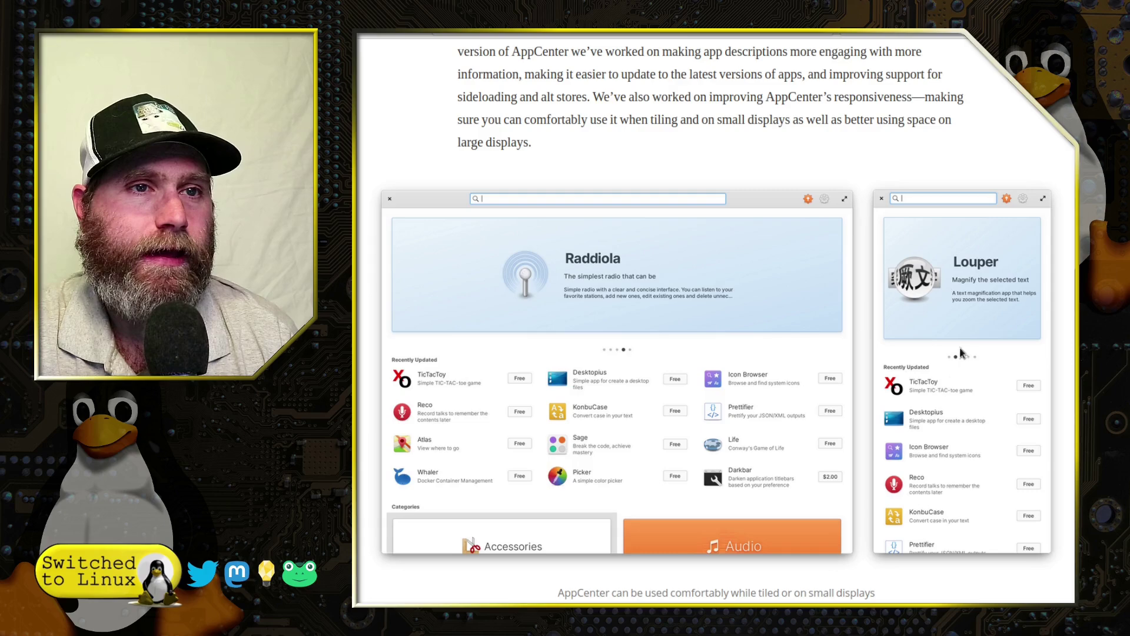
scroll(967, 316, down, 3)
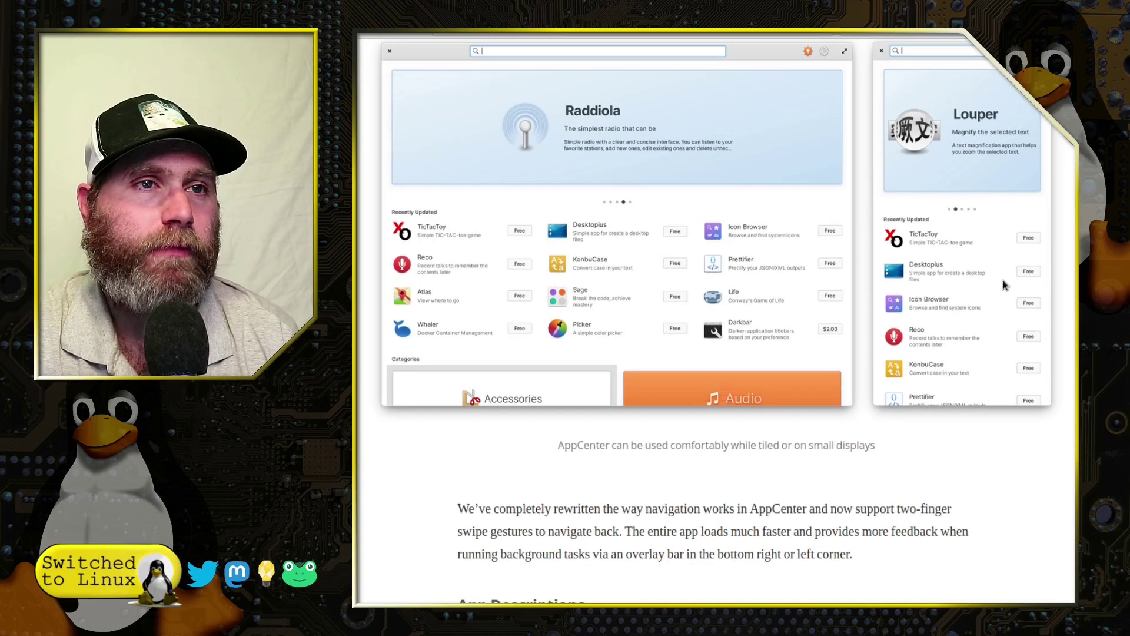
scroll(880, 229, down, 3)
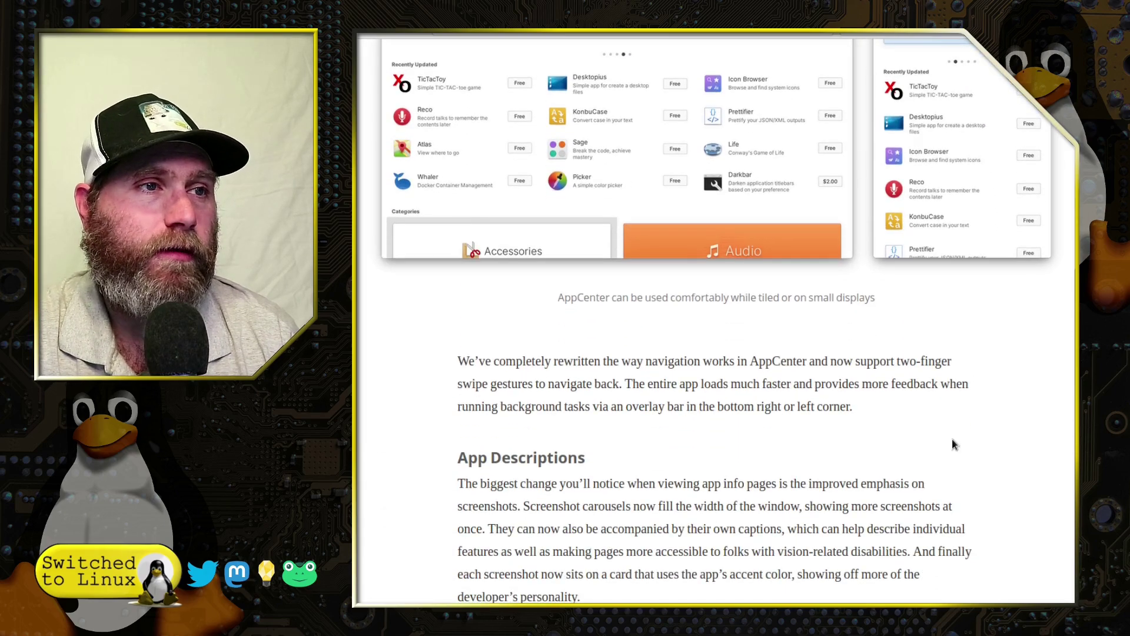
scroll(952, 439, down, 3)
scroll(956, 441, down, 3)
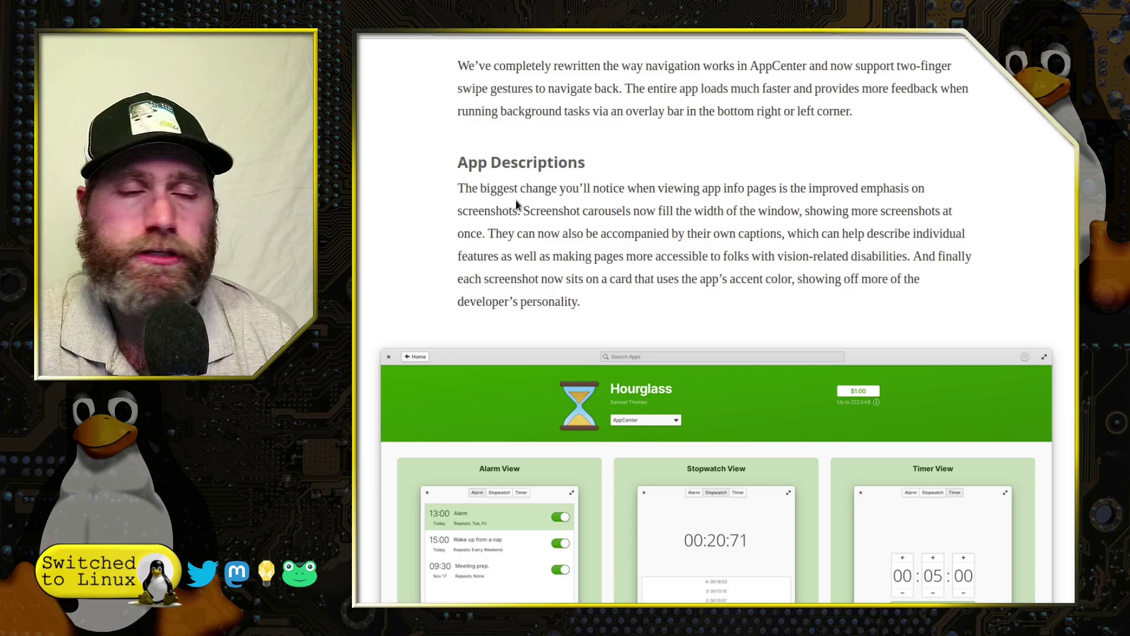
scroll(667, 234, down, 4)
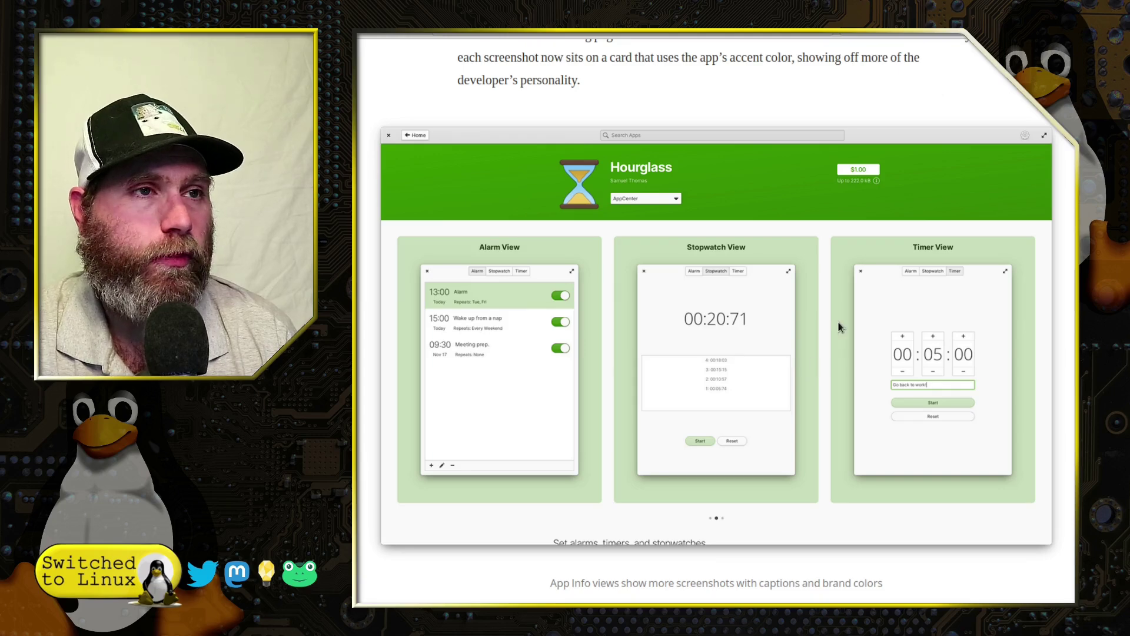
scroll(846, 327, down, 5)
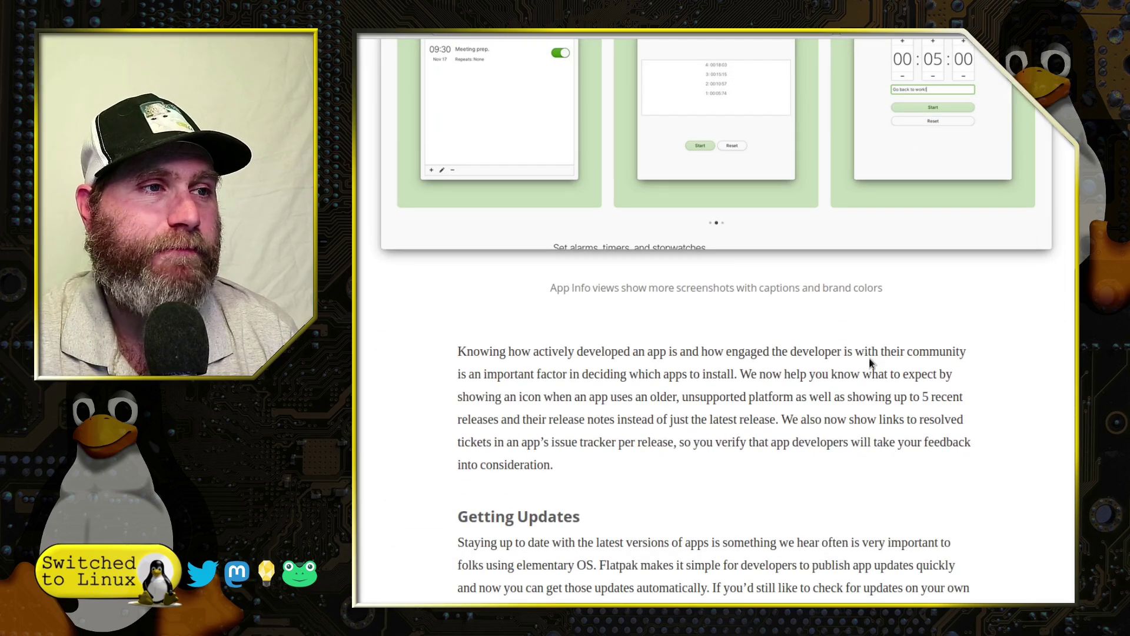
scroll(870, 362, down, 6)
scroll(777, 347, up, 1)
scroll(685, 330, down, 3)
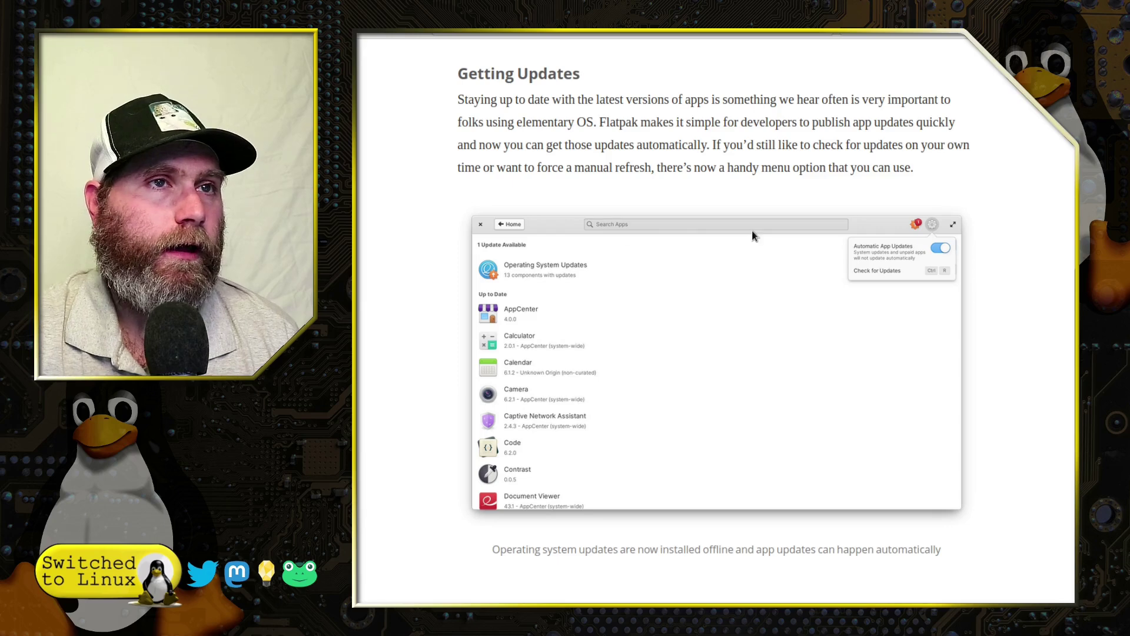
Scroll past the AppCenter updates screenshot into the 'Sideloading & Alt Stores' section
scroll(832, 275, down, 5)
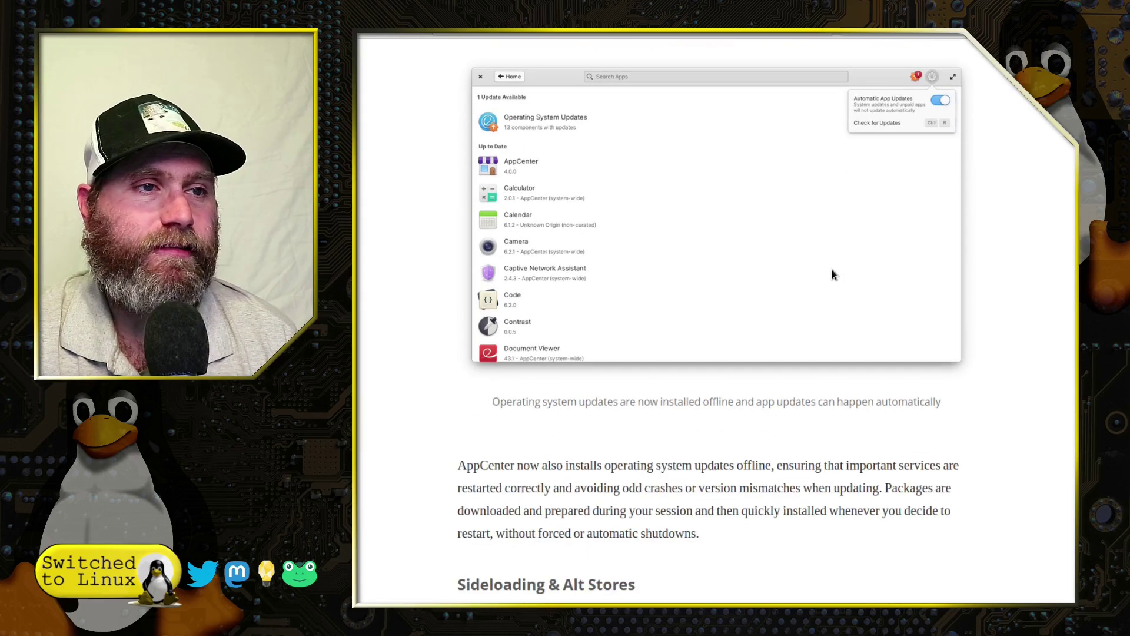
scroll(833, 276, down, 1)
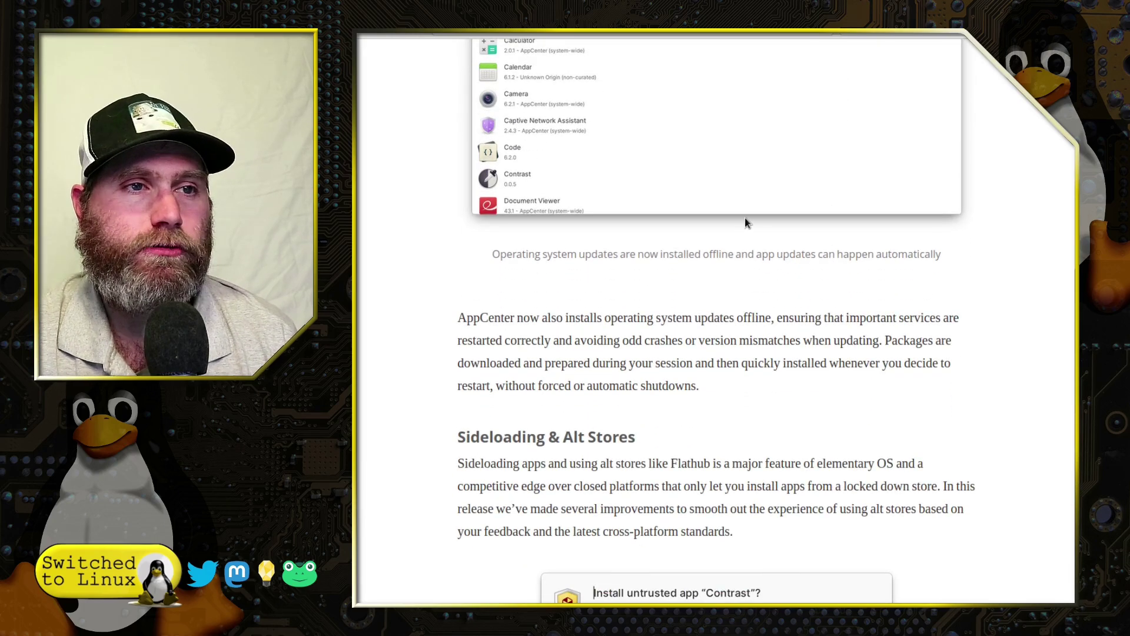
scroll(745, 222, up, 2)
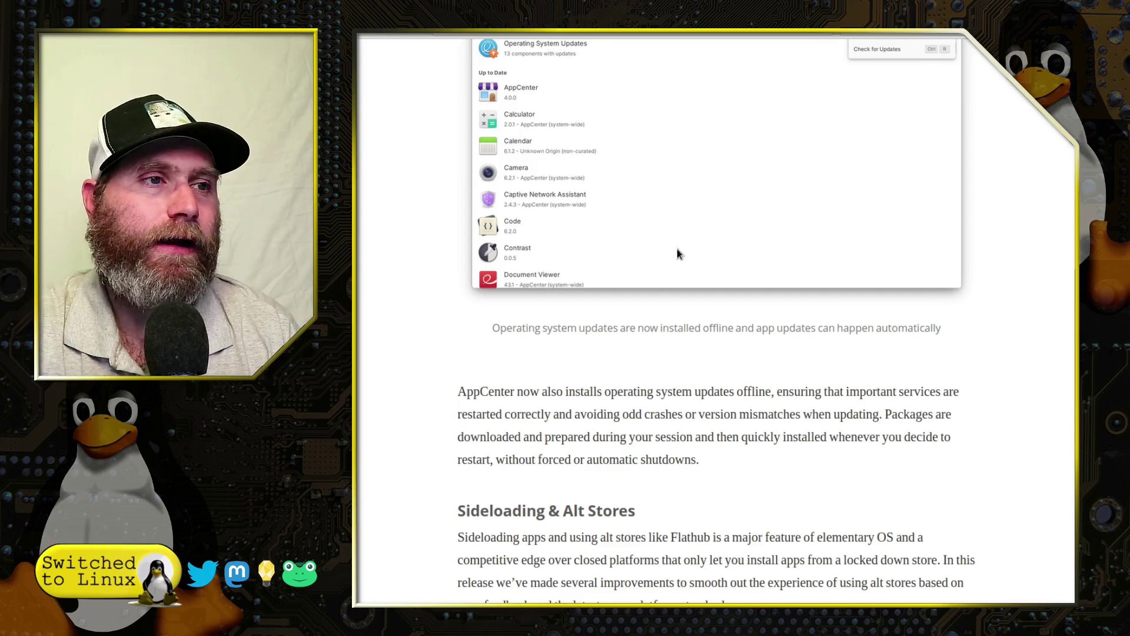
scroll(678, 253, down, 2)
scroll(678, 253, down, 3)
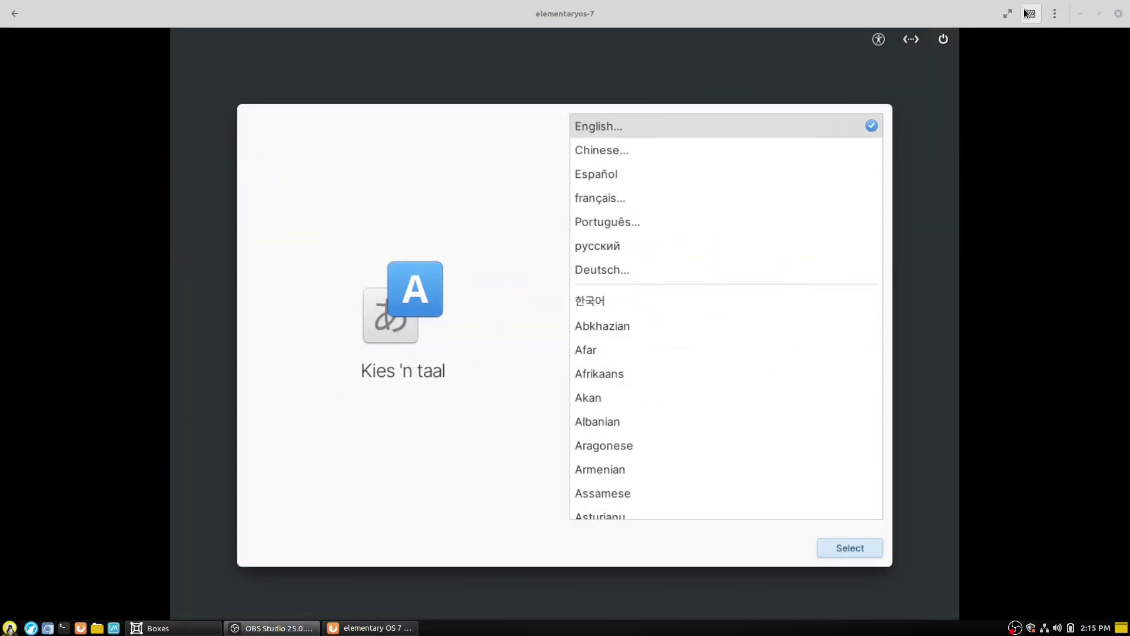
Make the VM fullscreen and choose English with the Default English (US) keyboard layout
click(1007, 13)
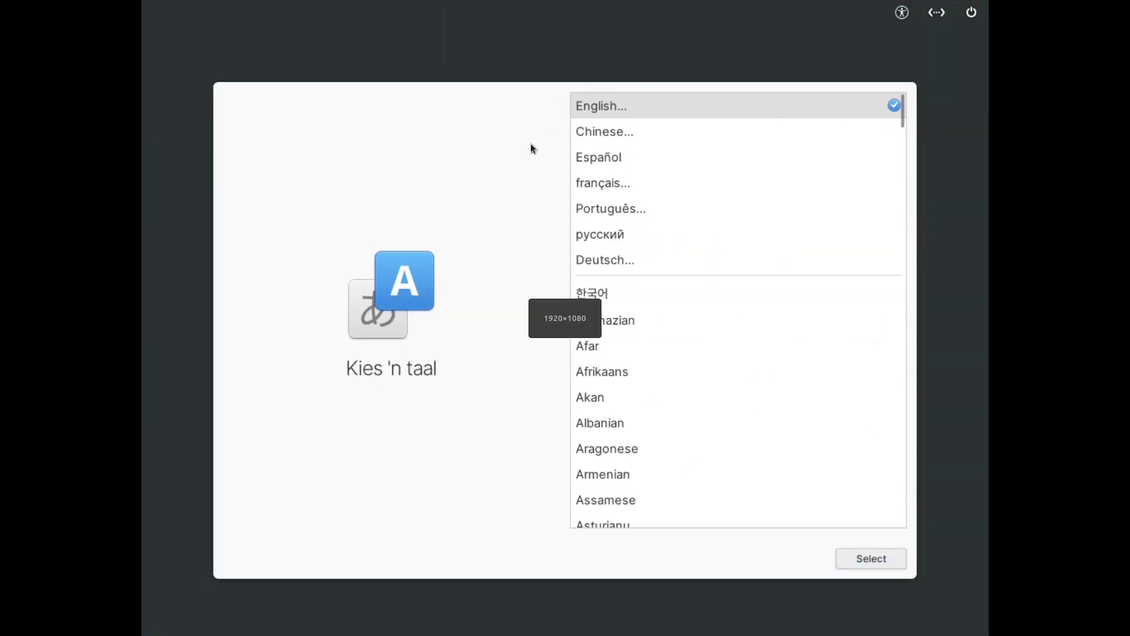
click(882, 563)
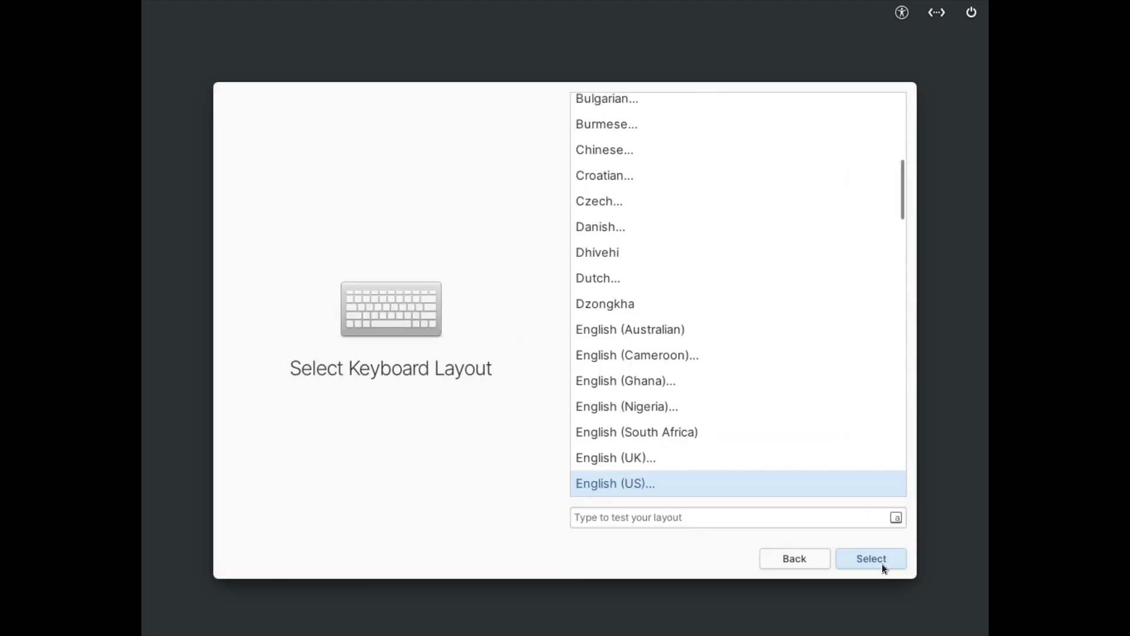
click(881, 563)
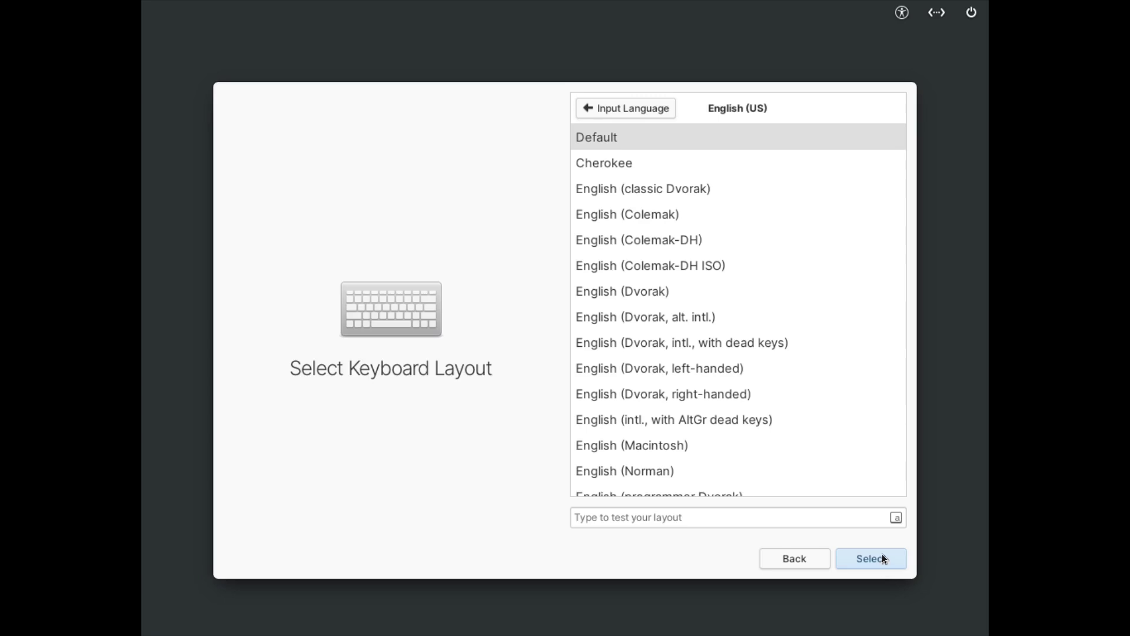
click(881, 558)
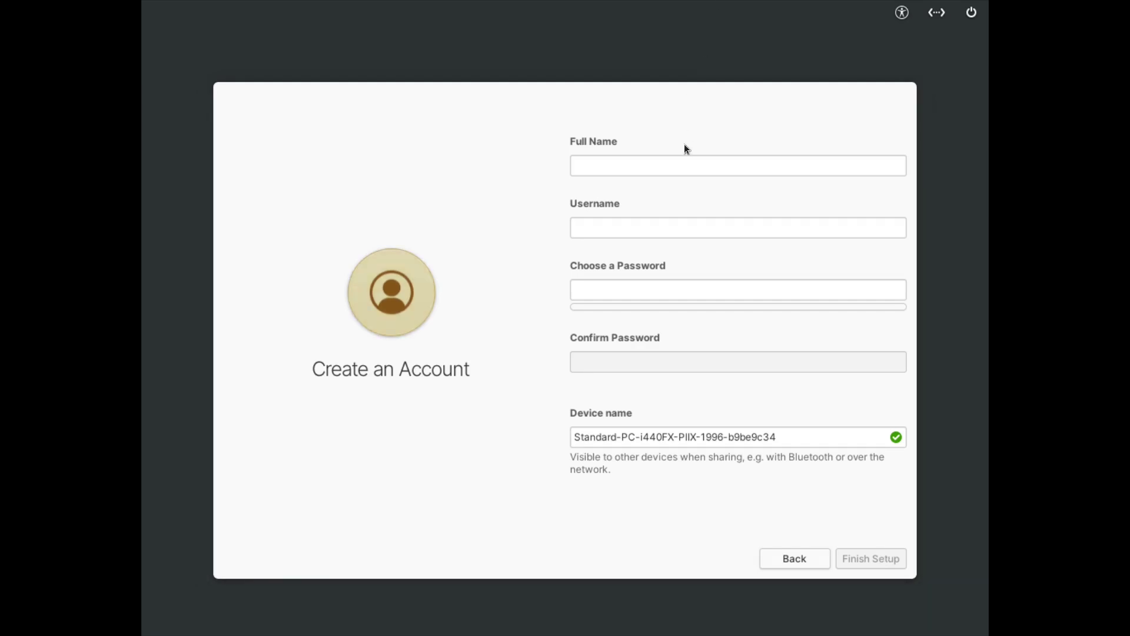
Fill in the account's full name, then enter and confirm the password
click(683, 161)
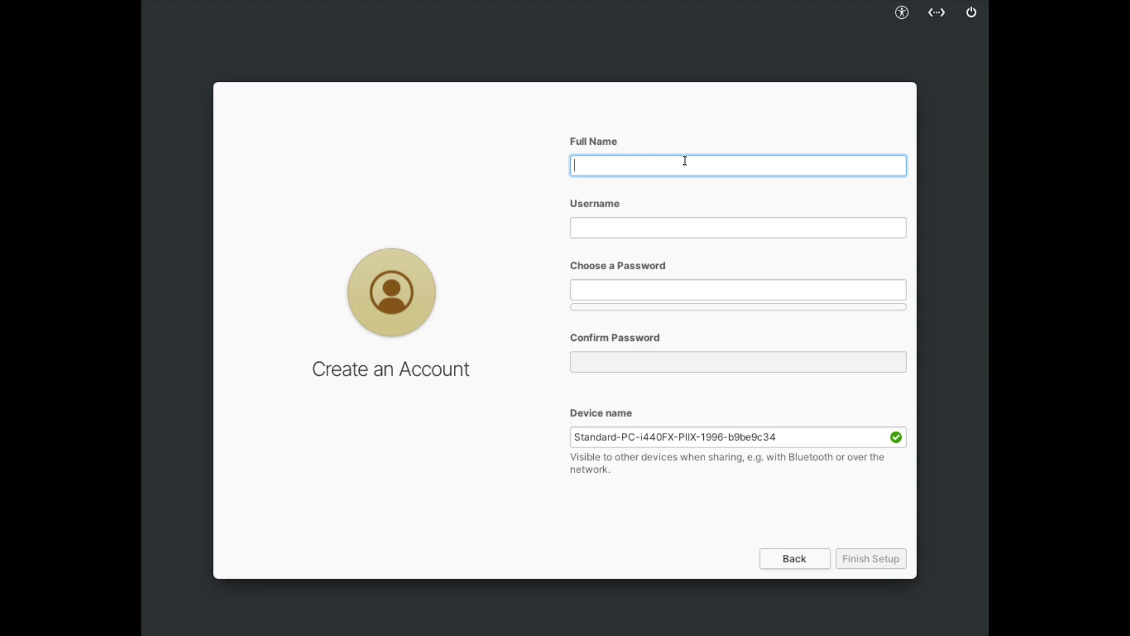
text(elementary)
key(Tab)
key(Tab)
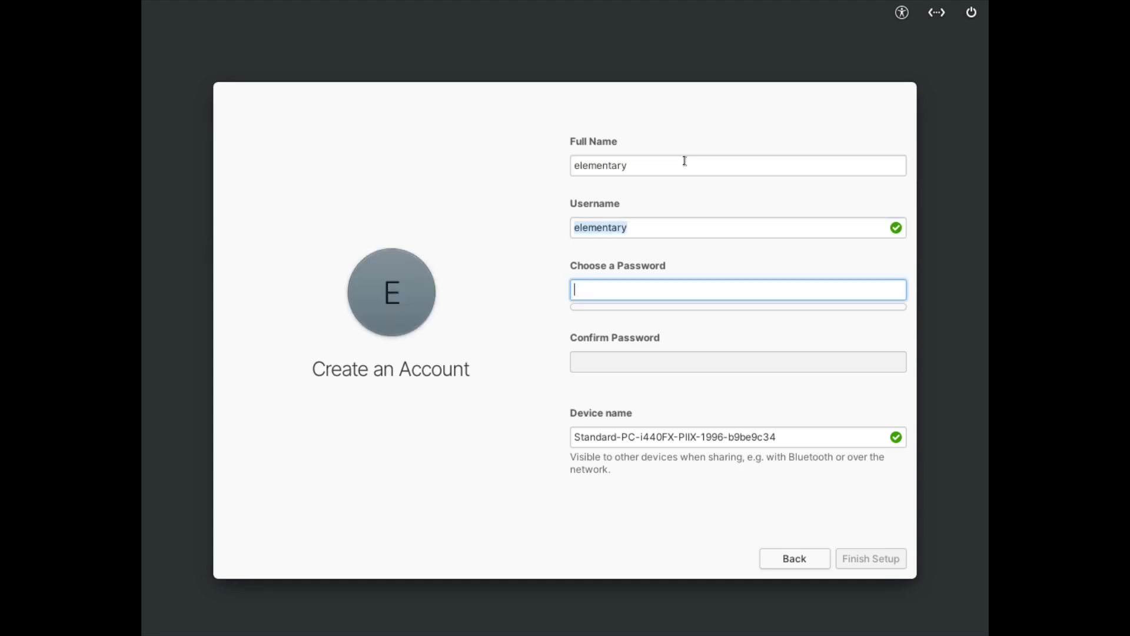
text(ele)
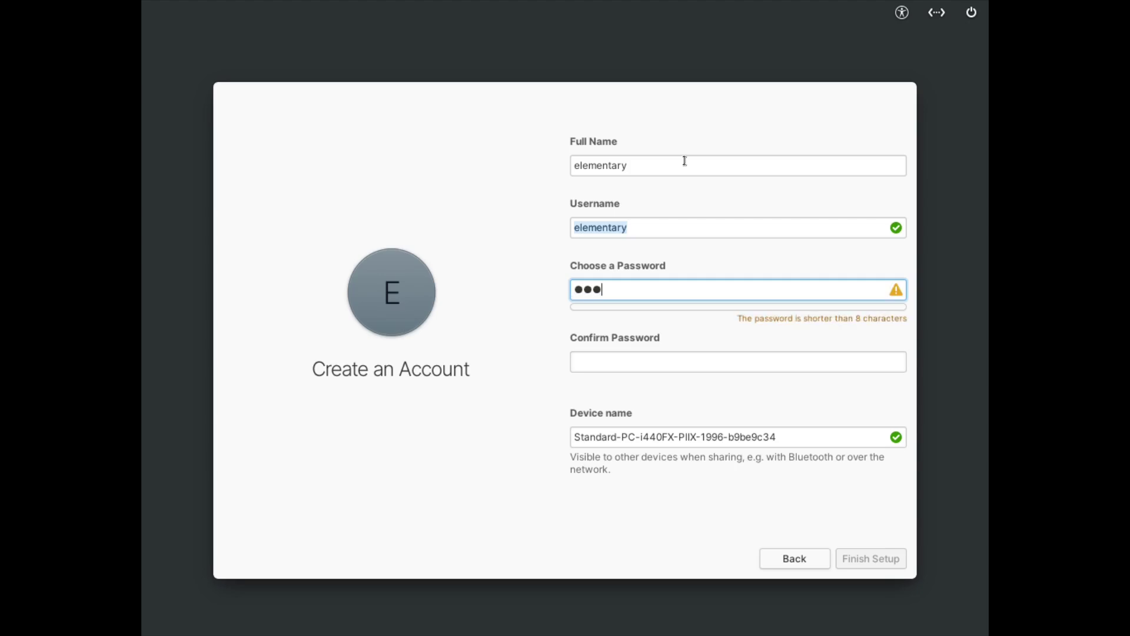
key(Tab)
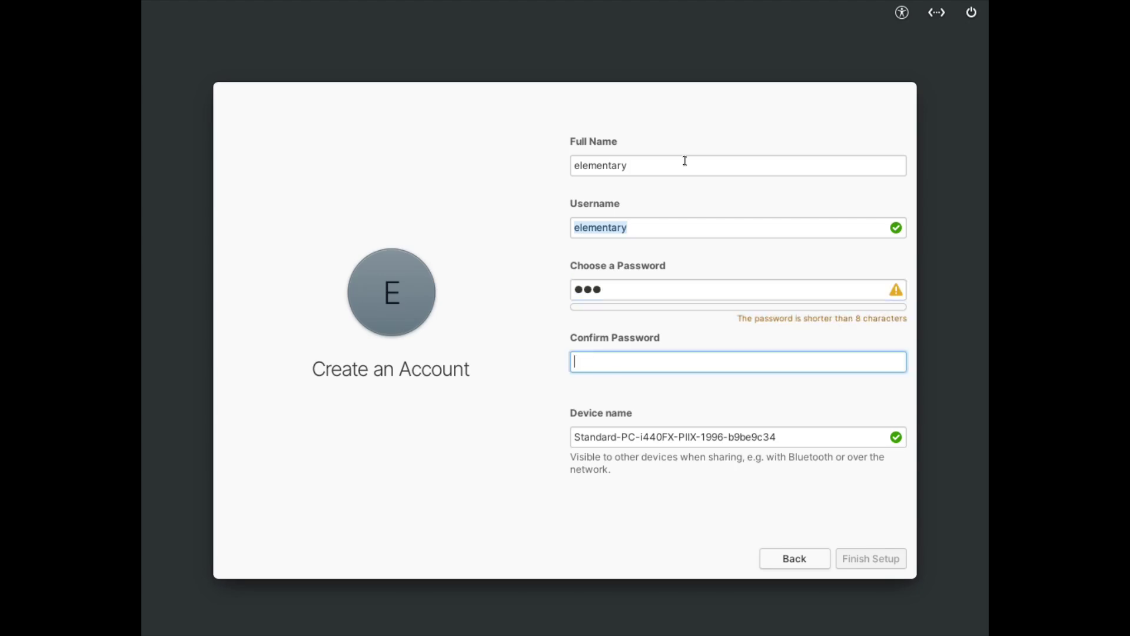
text(ele)
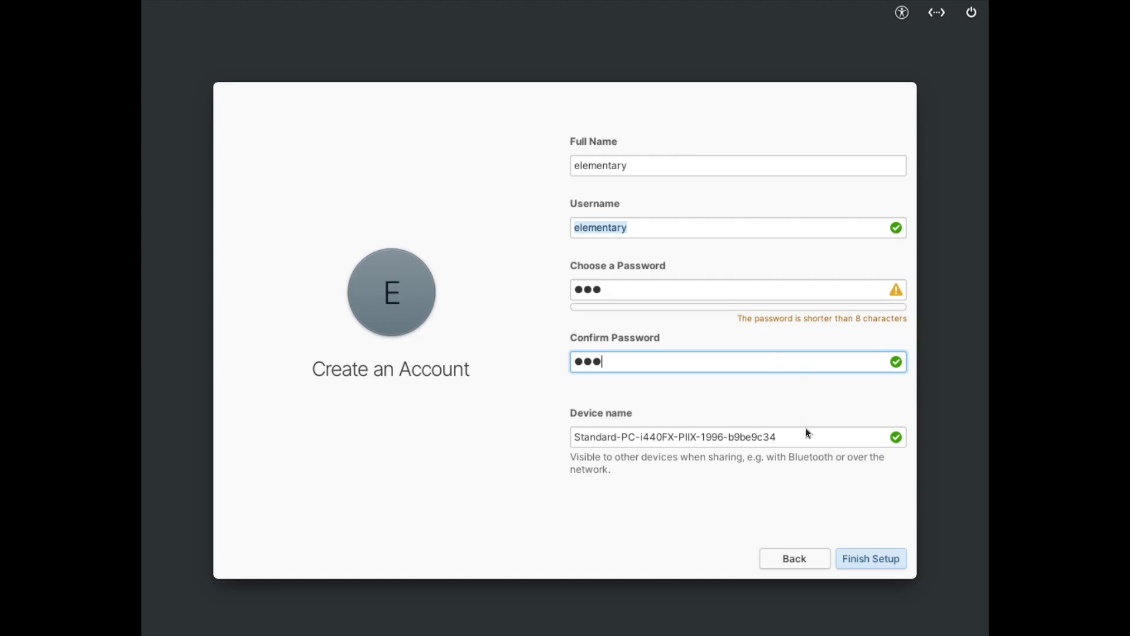
Replace the suggested device name with a custom one and finish setup
triple_click(782, 436)
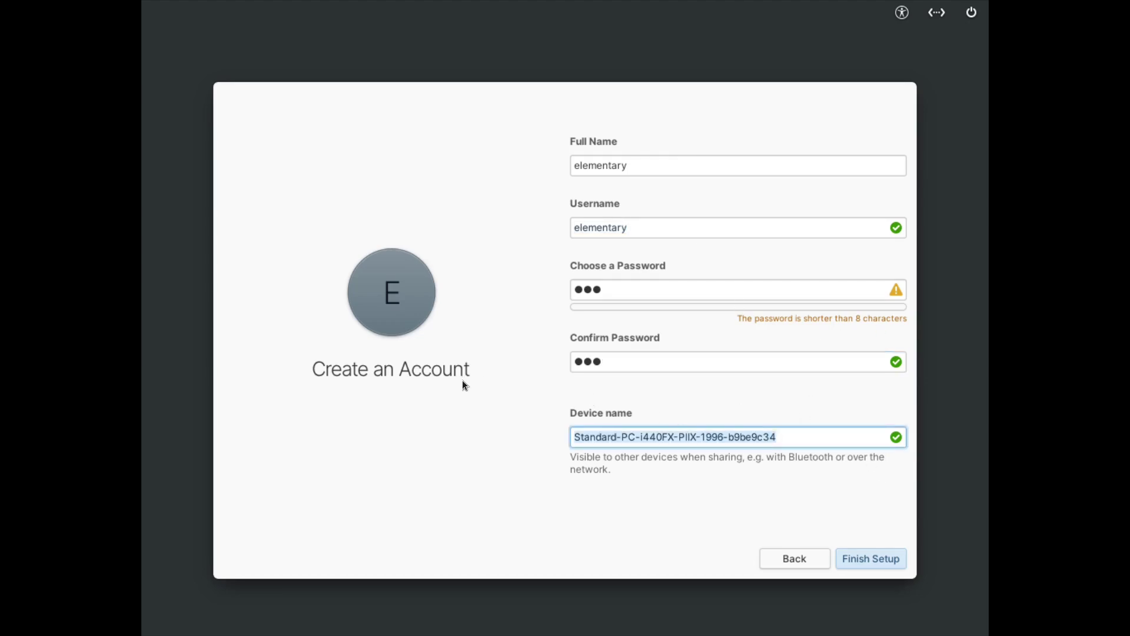
text(elementary)
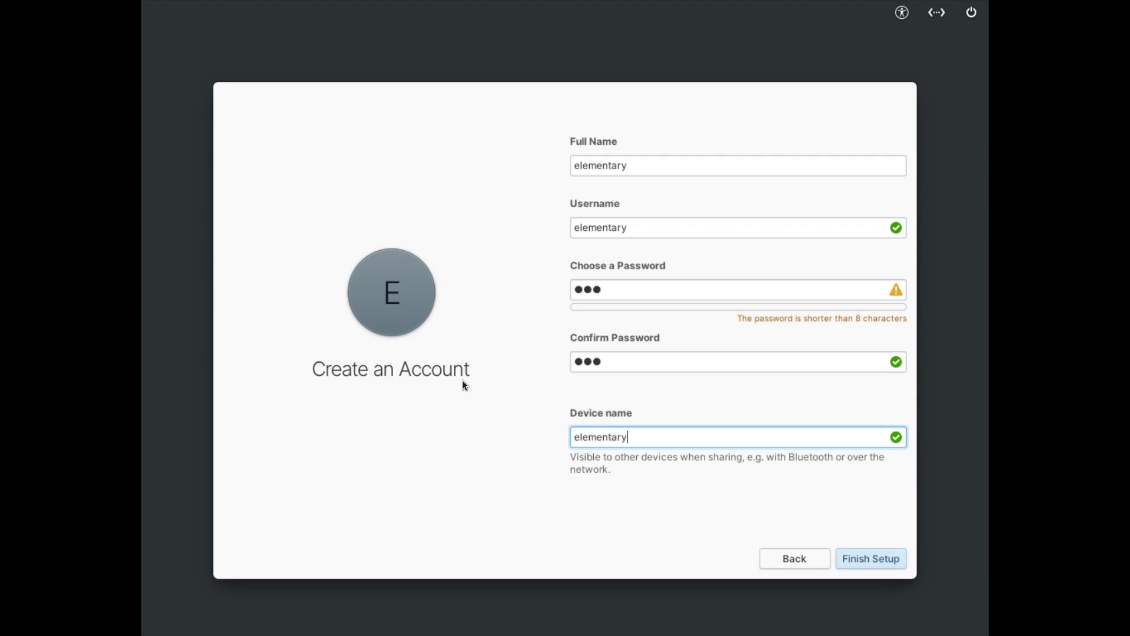
text(-watcso)
key(BackSpace)
key(BackSpace)
key(BackSpace)
text(sopn)
key(BackSpace)
key(BackSpace)
text(n)
click(863, 561)
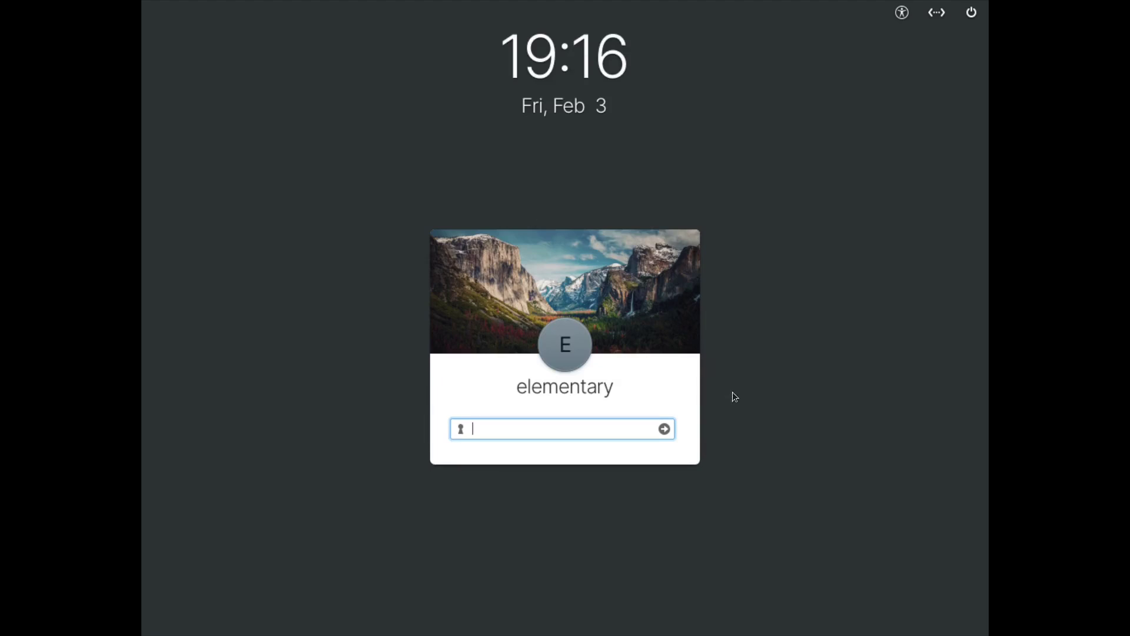
Log in to the new account with its password
text(•••••)
key(Return)
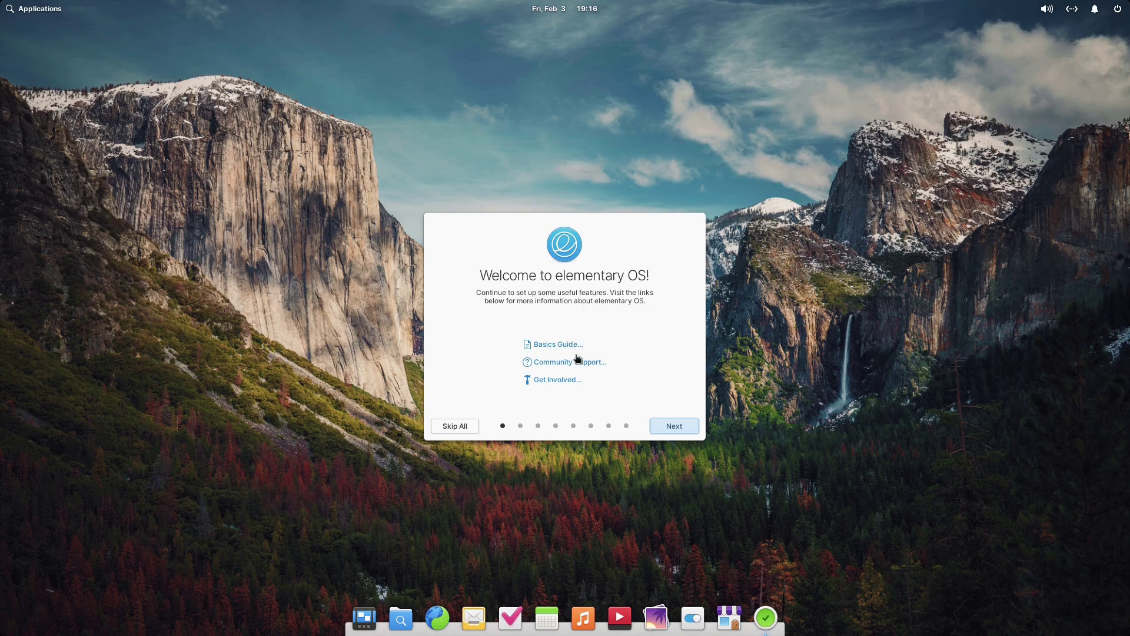
Preview the Sunset to Sunrise and Dark styles, keep Default, and choose the multicolour accent
click(654, 425)
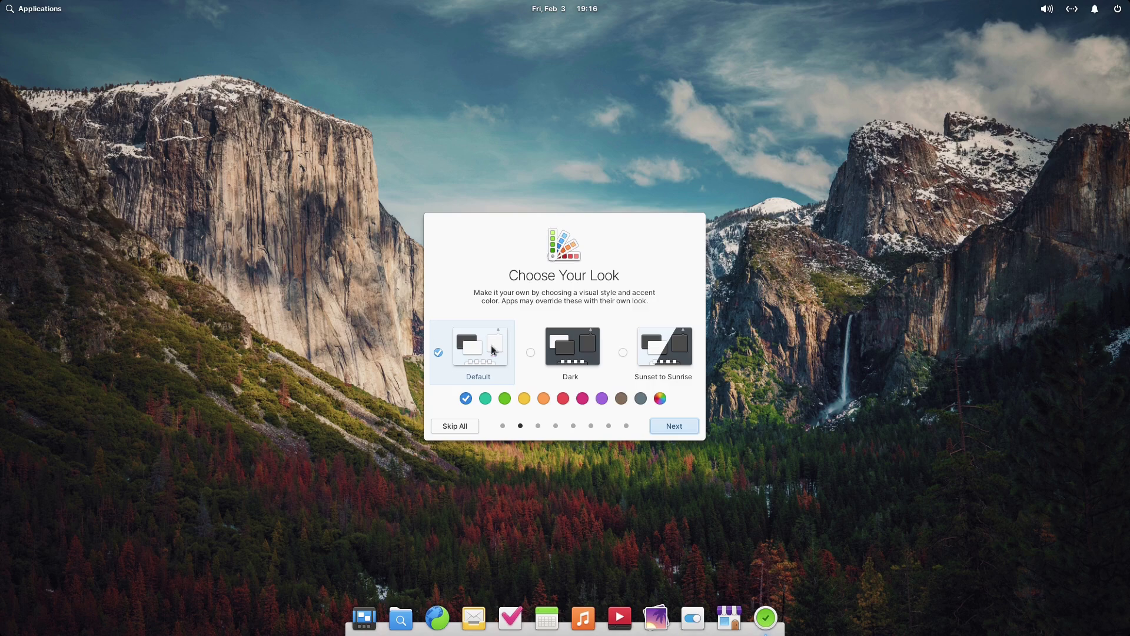
click(669, 354)
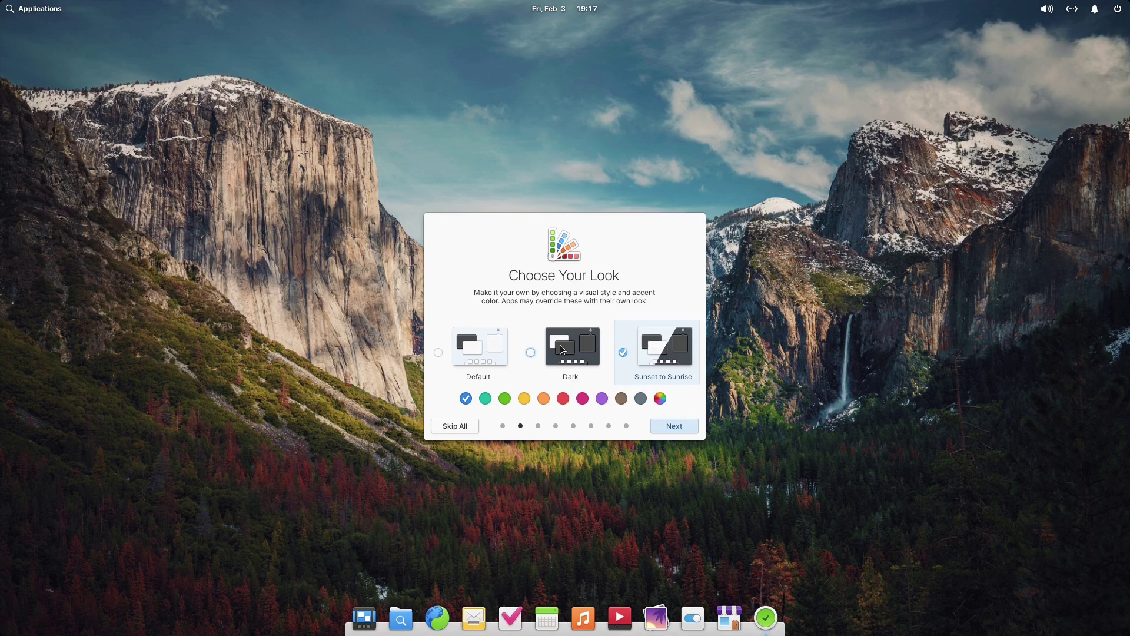
click(569, 352)
click(486, 354)
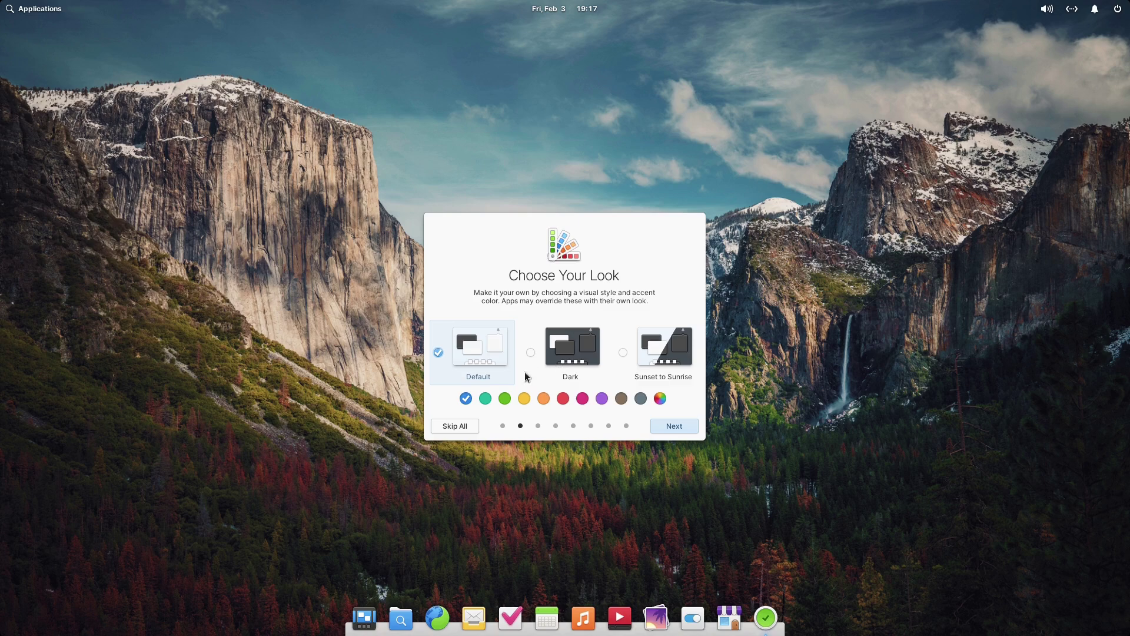
click(659, 399)
On the Night Light page, toggle Night Light on and back off, leaving it disabled
click(538, 425)
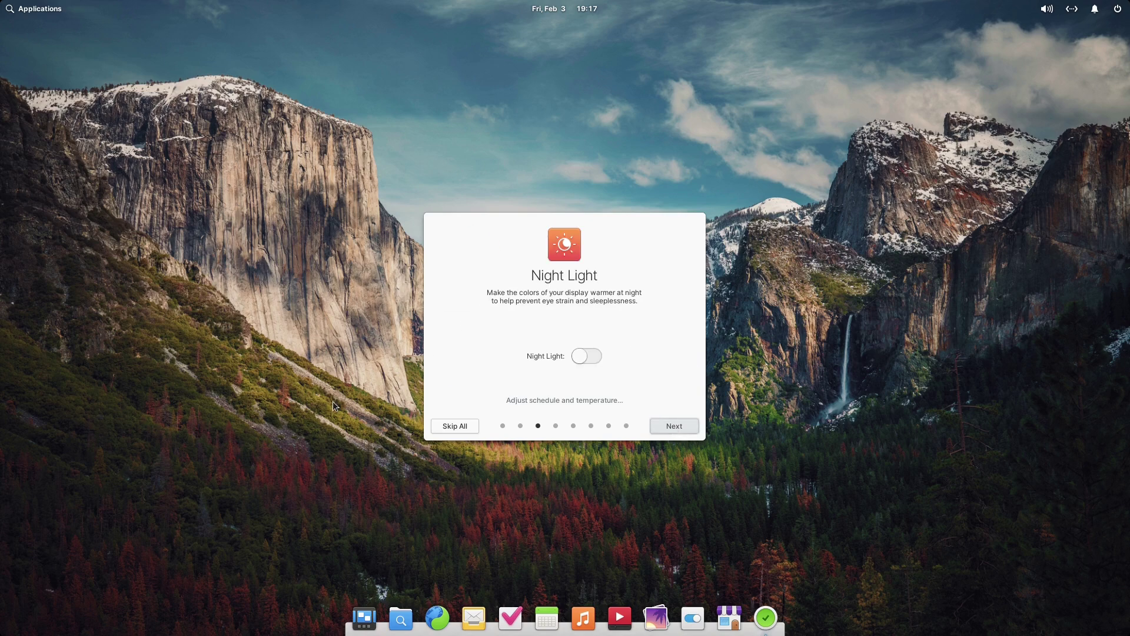
click(589, 357)
click(591, 360)
Tick Downloaded files under Housekeeping and continue to Online Accounts
click(682, 426)
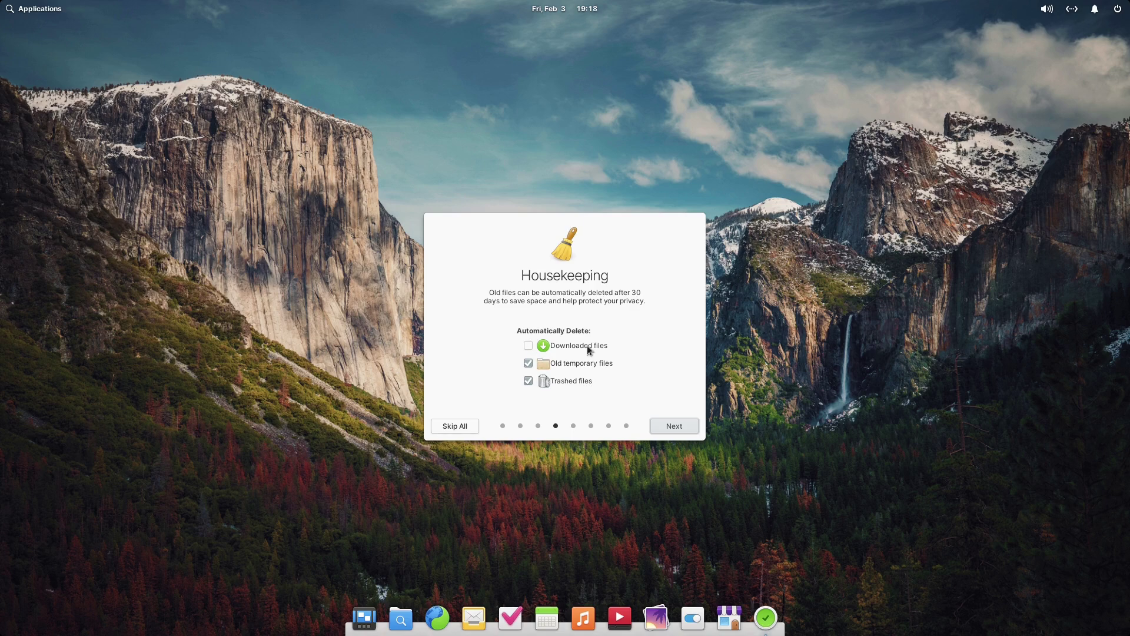
click(529, 346)
click(678, 428)
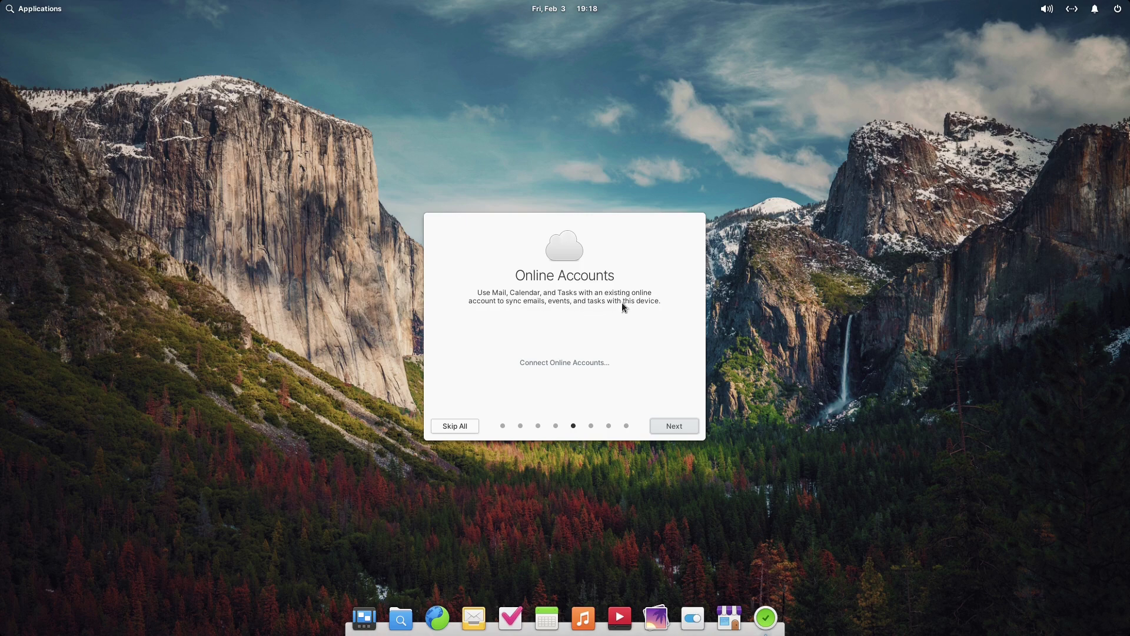
Browse the online account types, back out of an IMAP setup, and advance to Get Some Apps
click(581, 364)
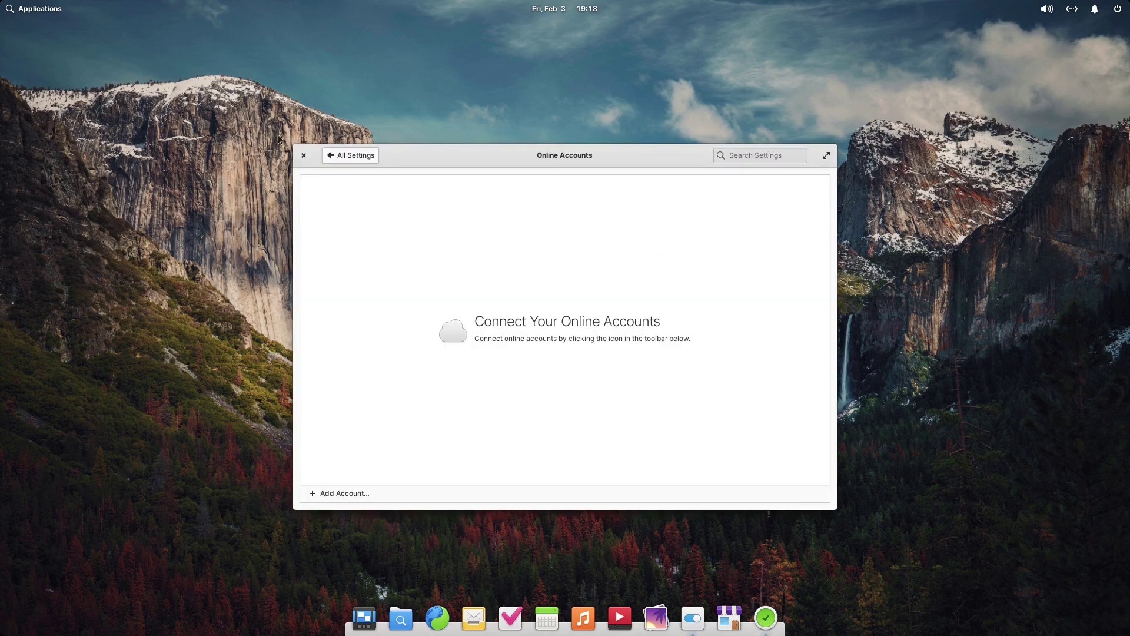
click(313, 497)
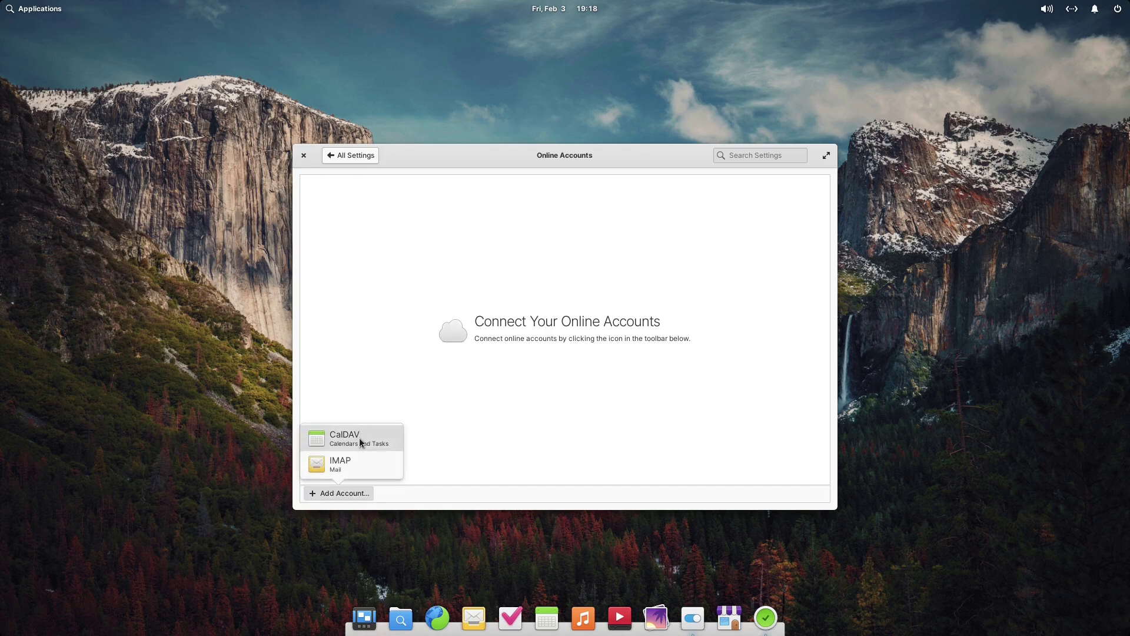
click(360, 463)
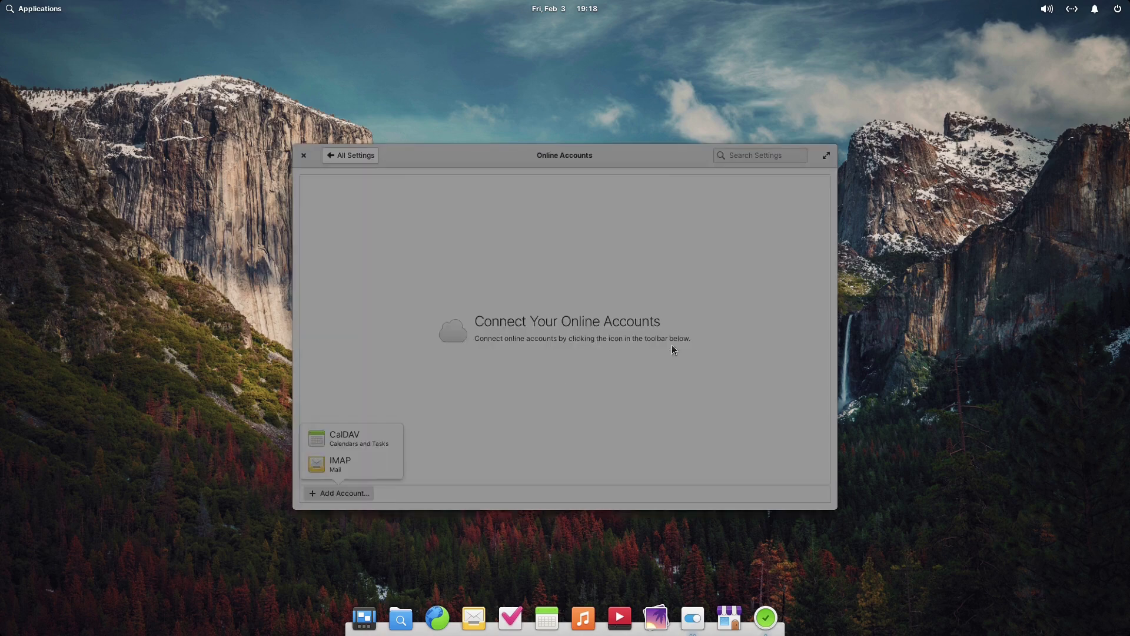
click(586, 448)
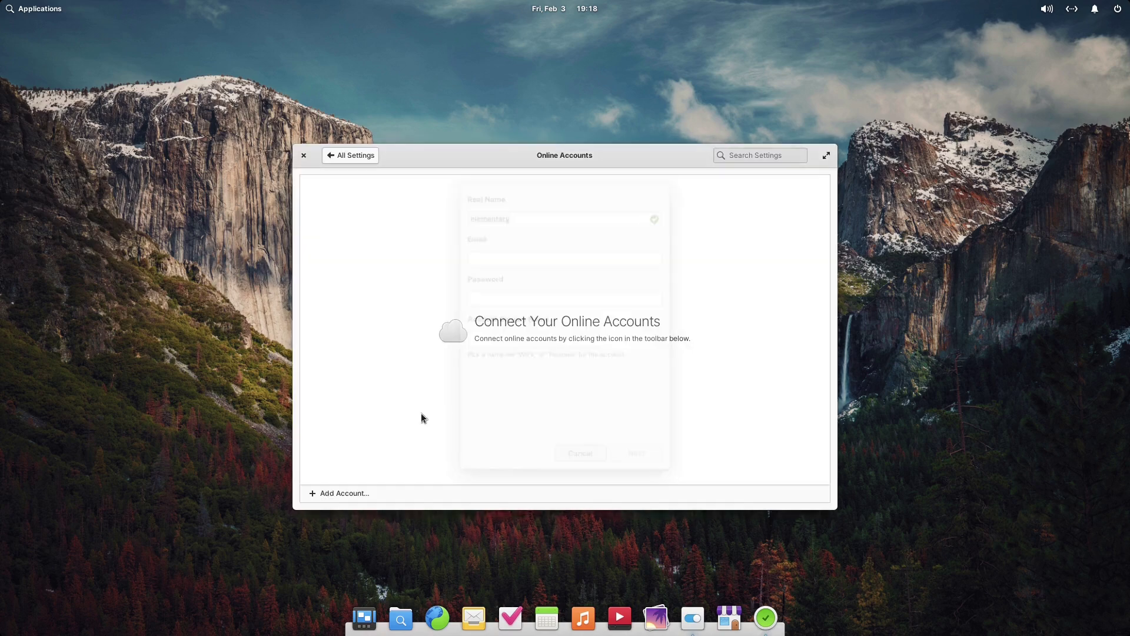
click(305, 154)
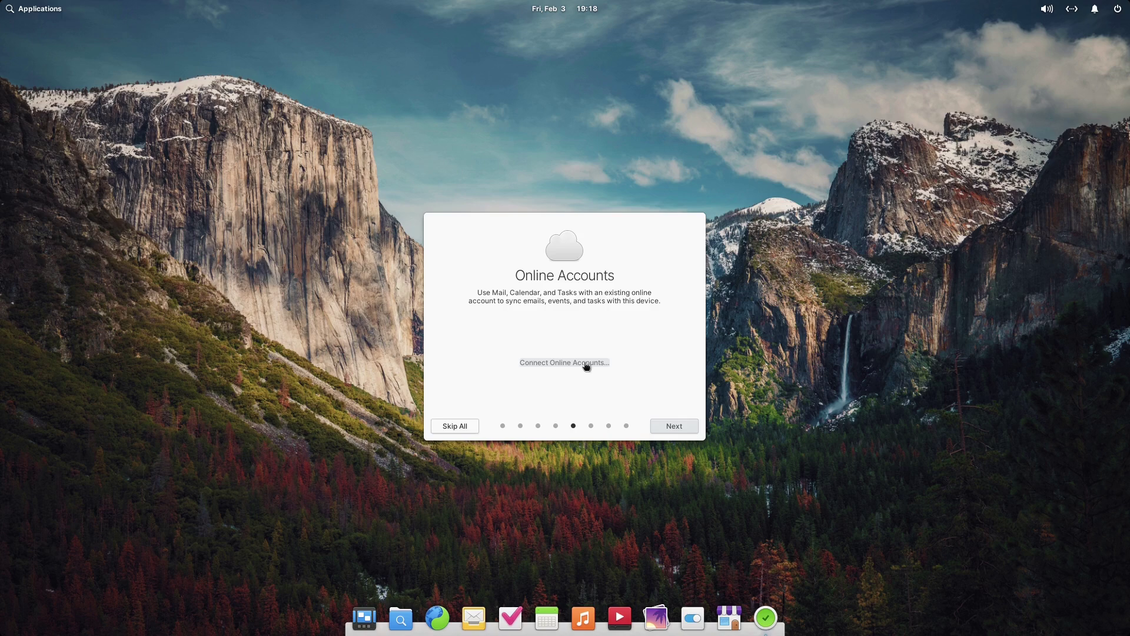
click(675, 426)
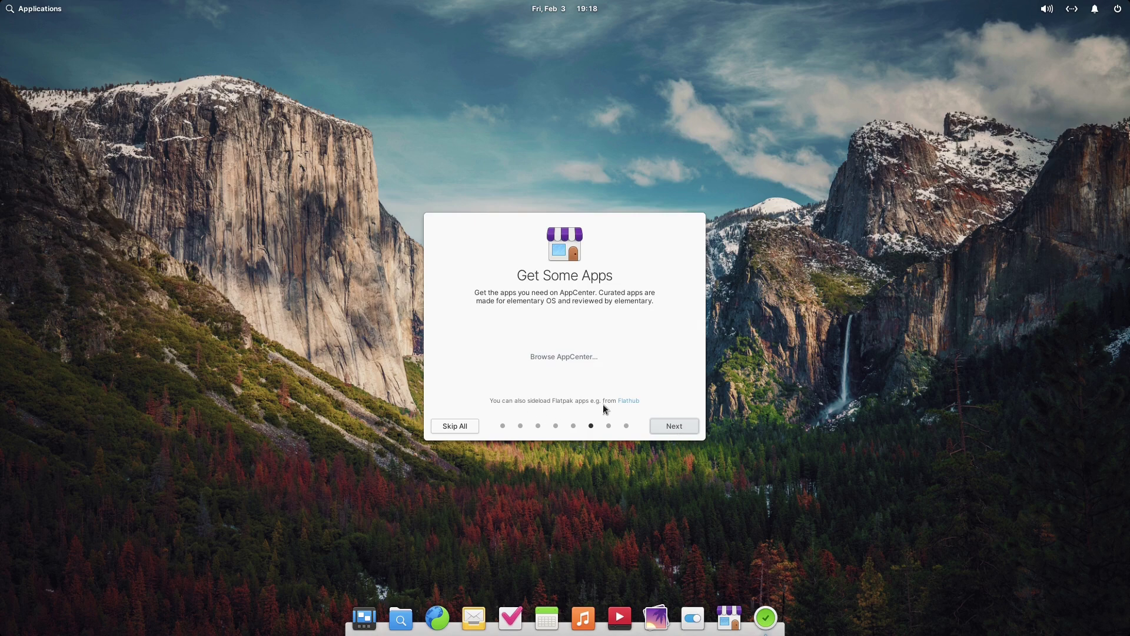
Advance past Get Some Apps and Automatic Updates with updates left off, and finish with Get Started
click(675, 425)
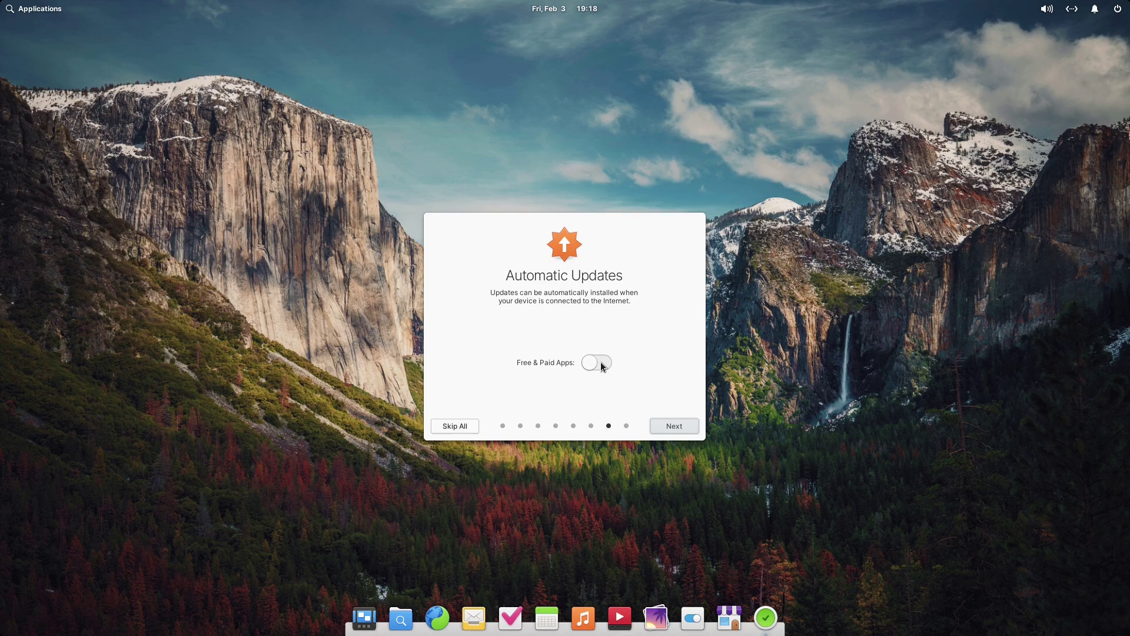
click(683, 426)
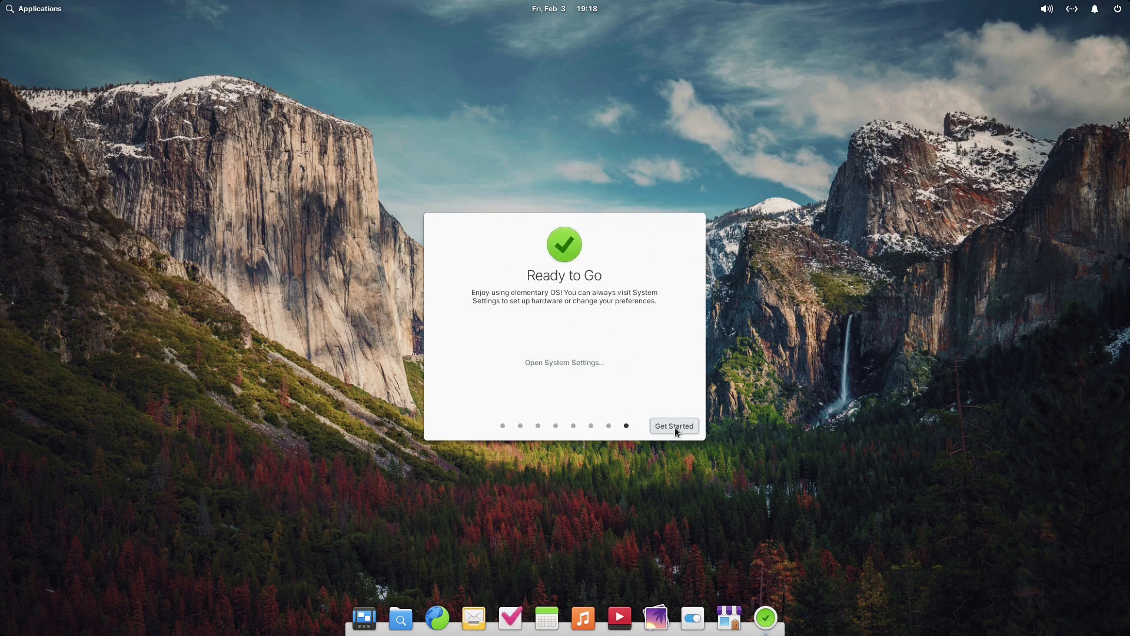
click(674, 426)
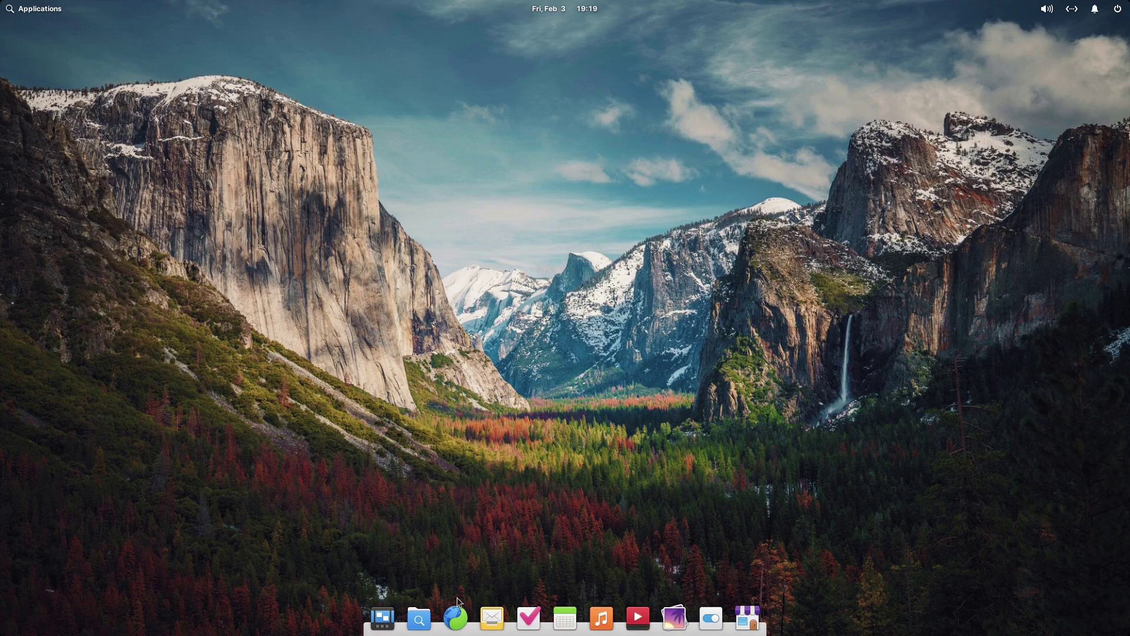
Open Files on the home folder, close it again, and launch System Settings from the dock
click(420, 619)
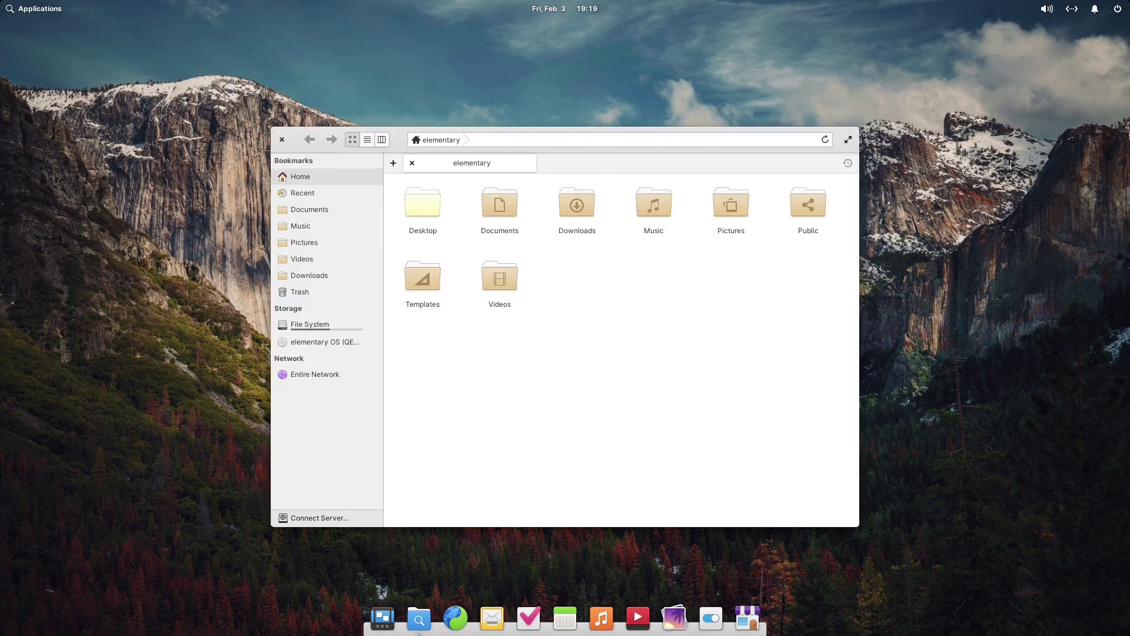
click(282, 140)
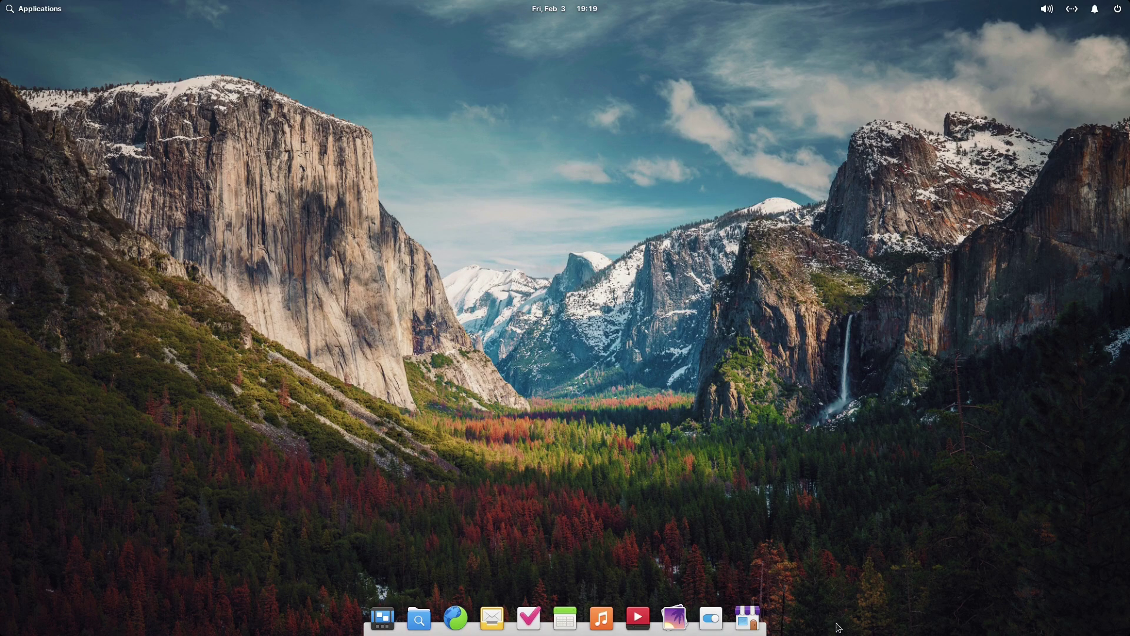
click(715, 627)
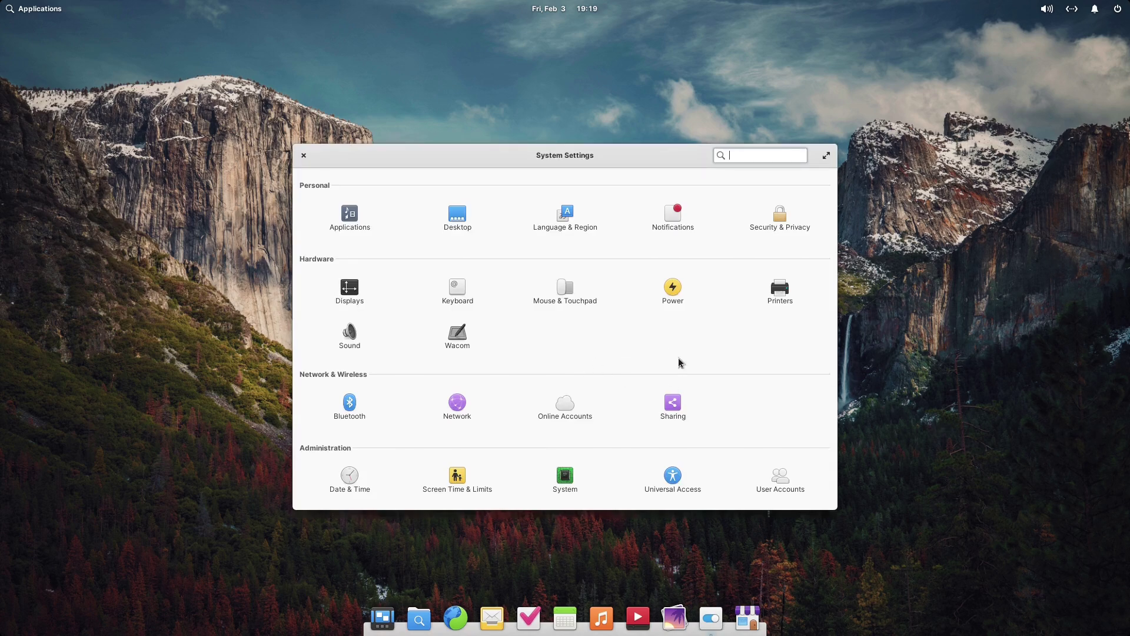
click(458, 483)
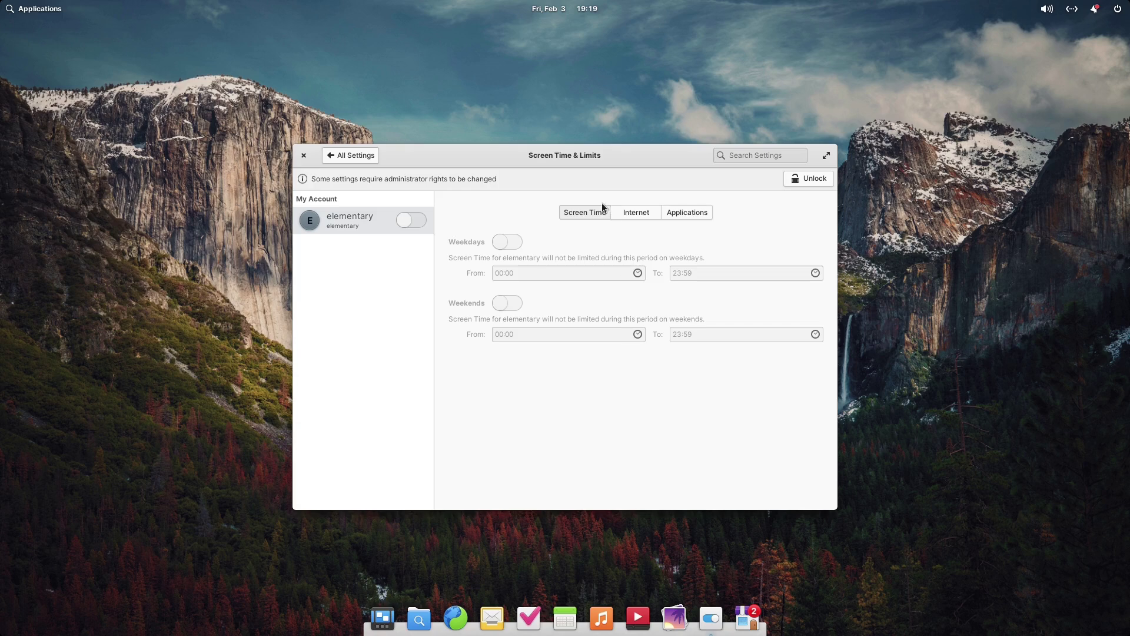
click(623, 212)
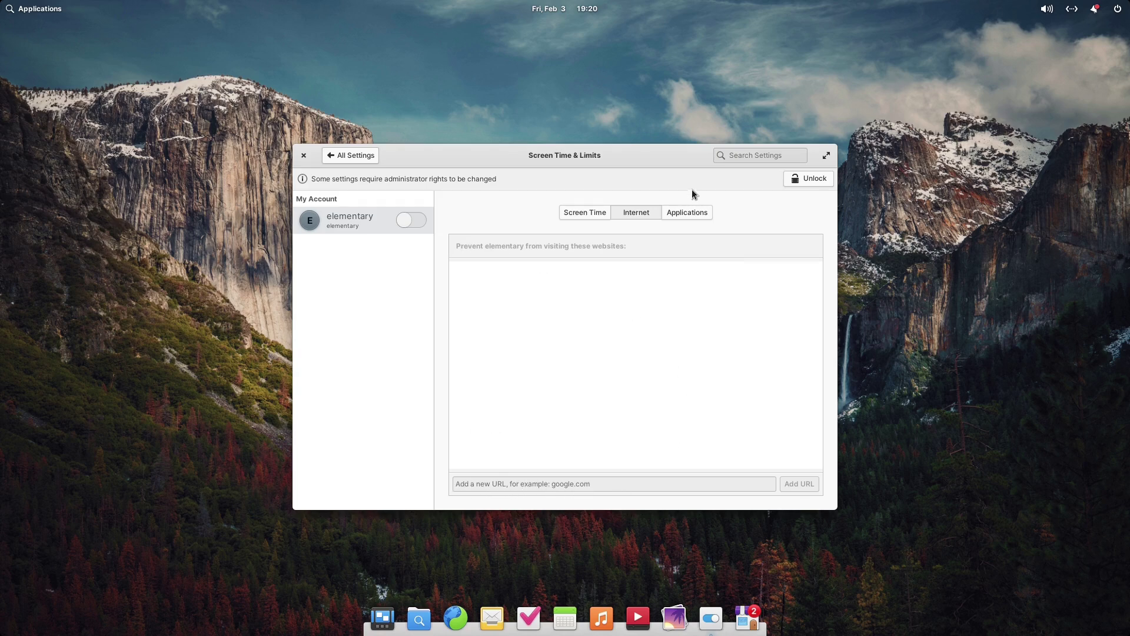
click(686, 212)
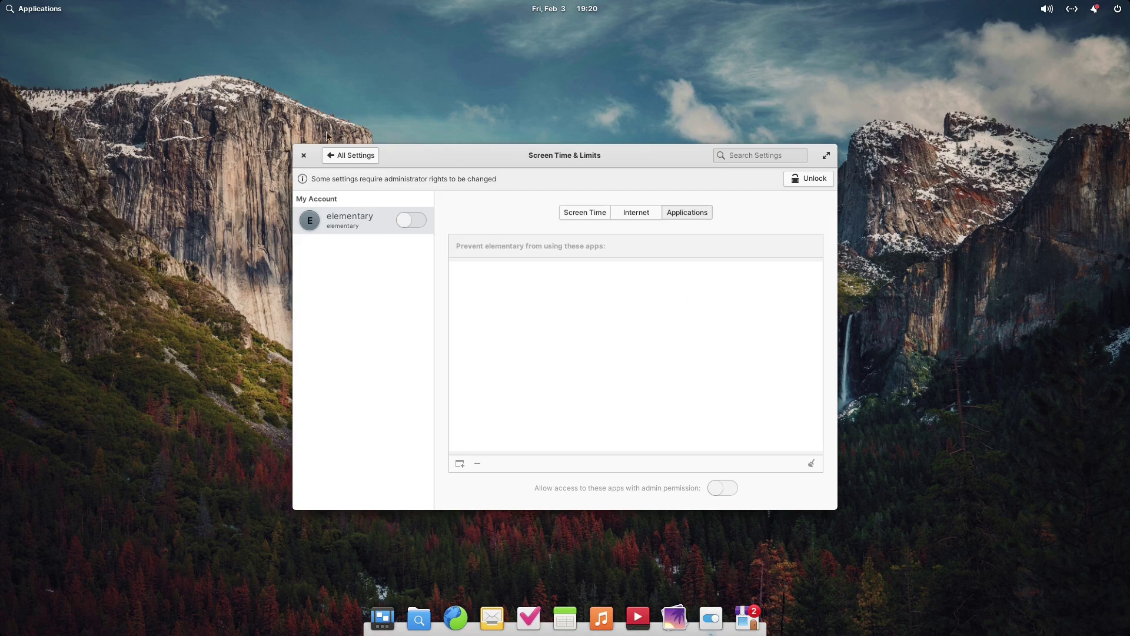
click(342, 159)
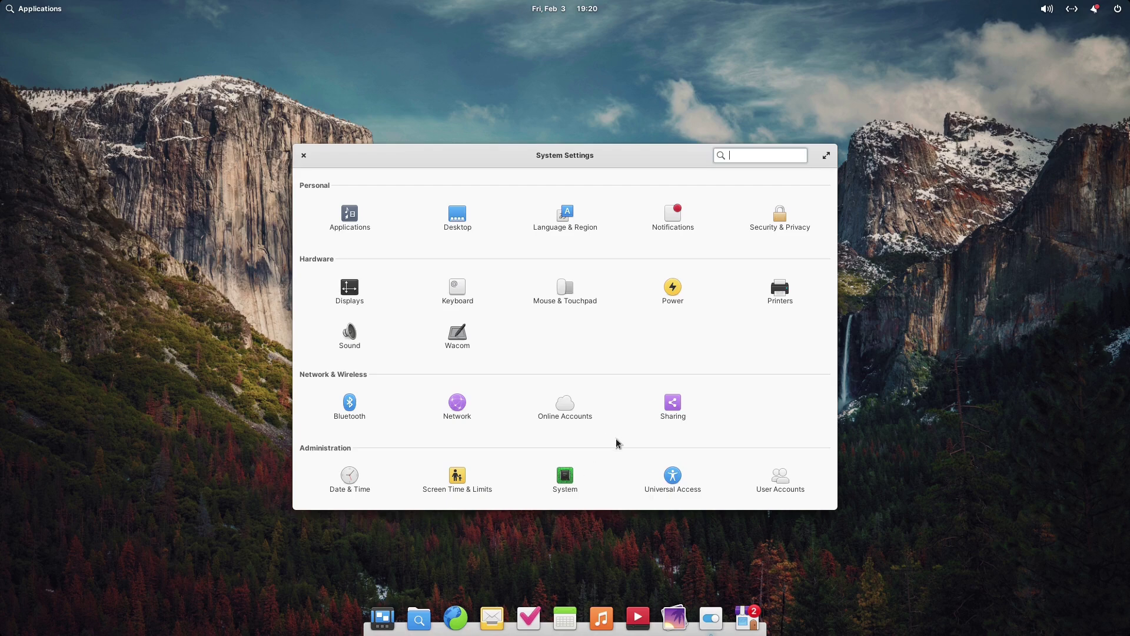
click(585, 469)
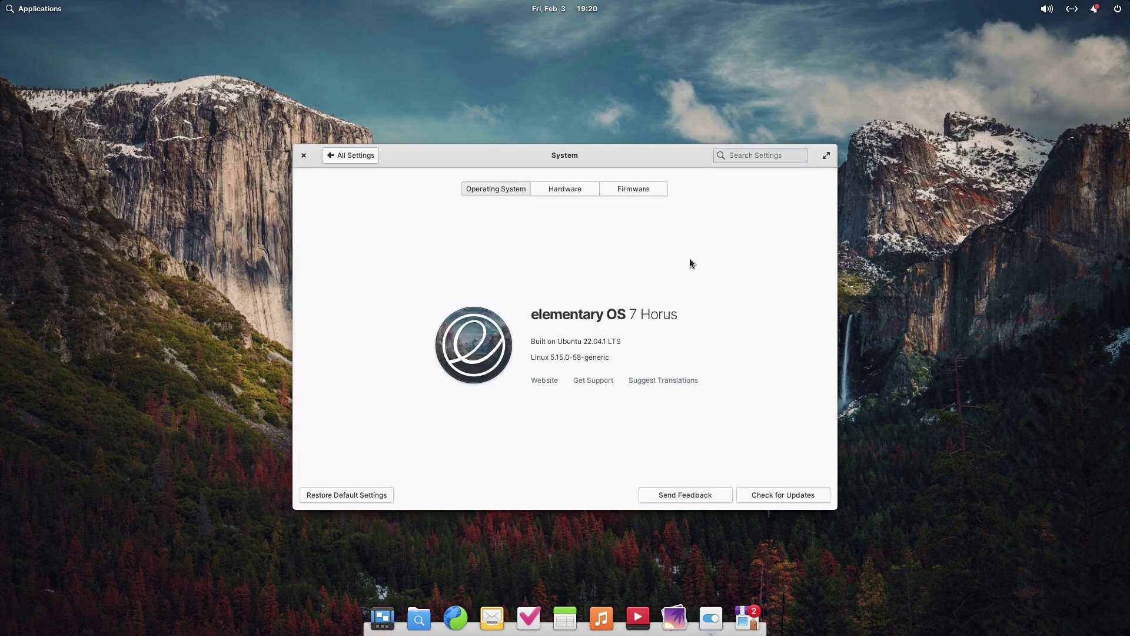
click(542, 184)
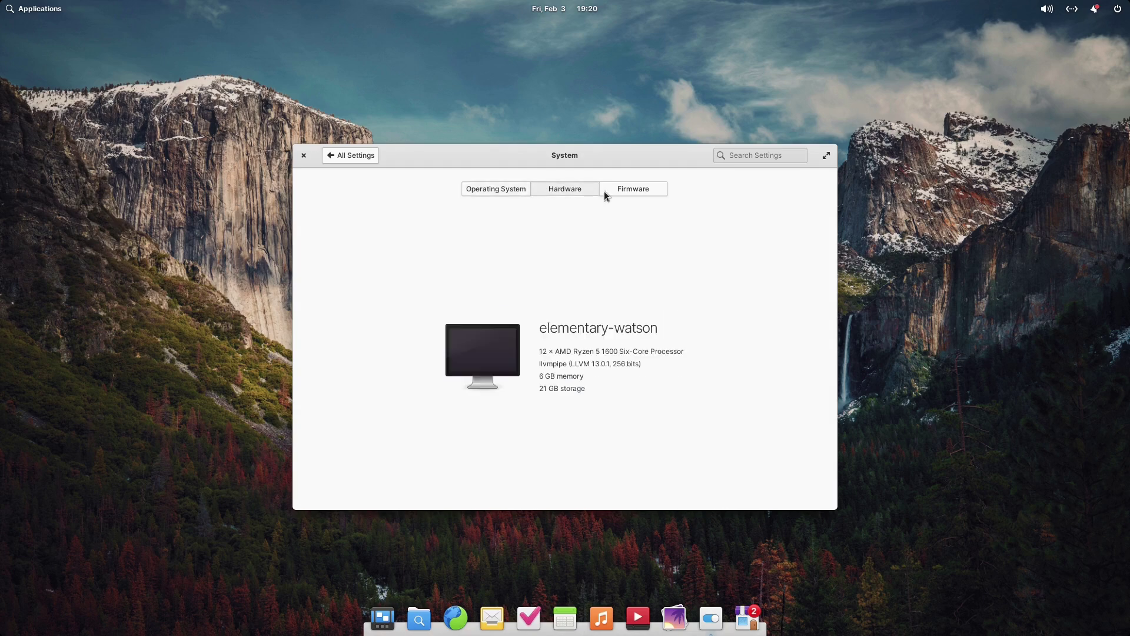
click(626, 198)
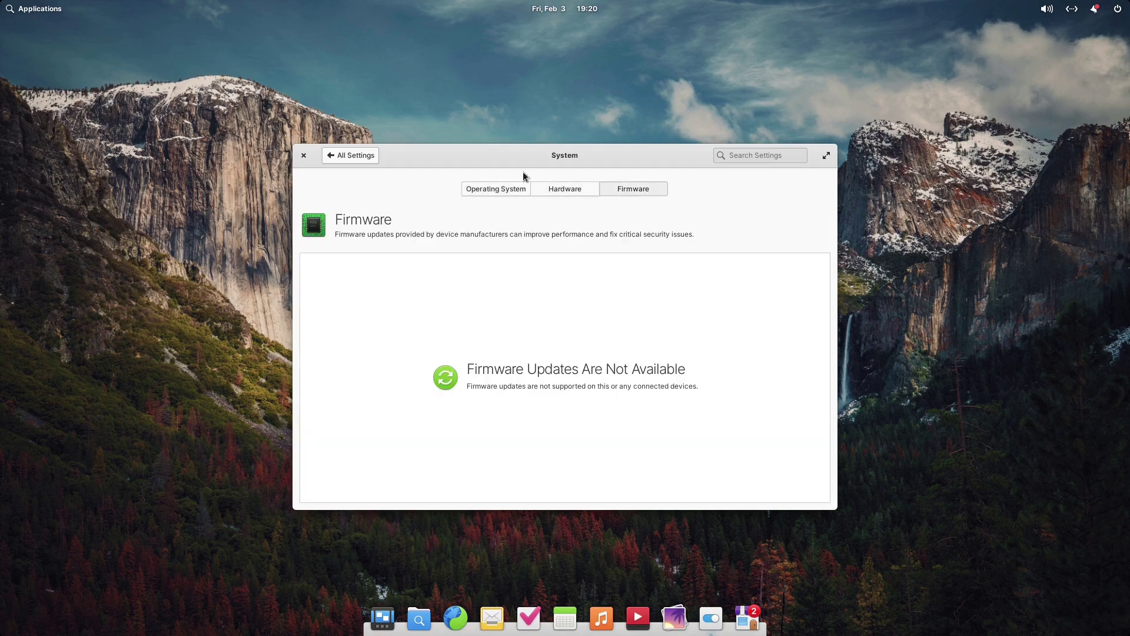
click(510, 188)
click(333, 157)
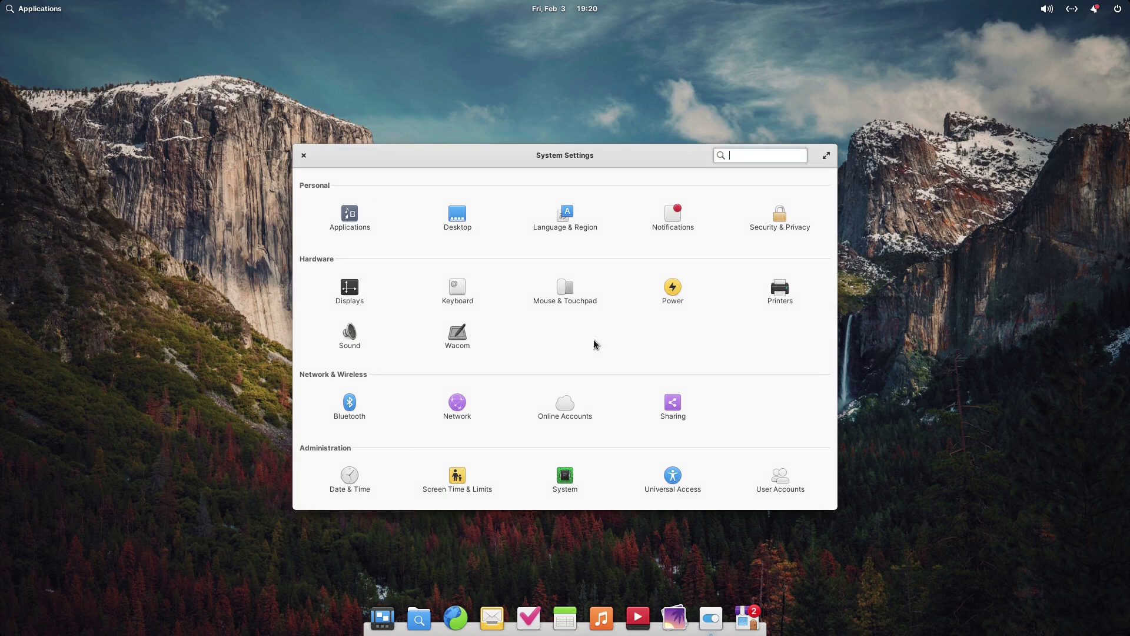
click(347, 217)
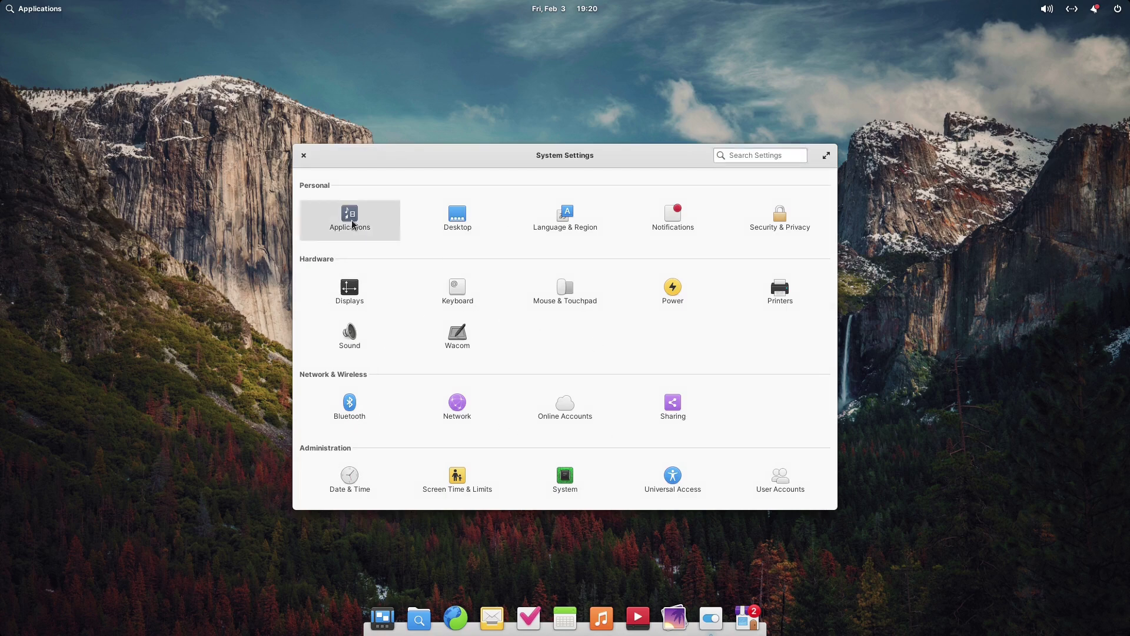
click(529, 252)
click(529, 252)
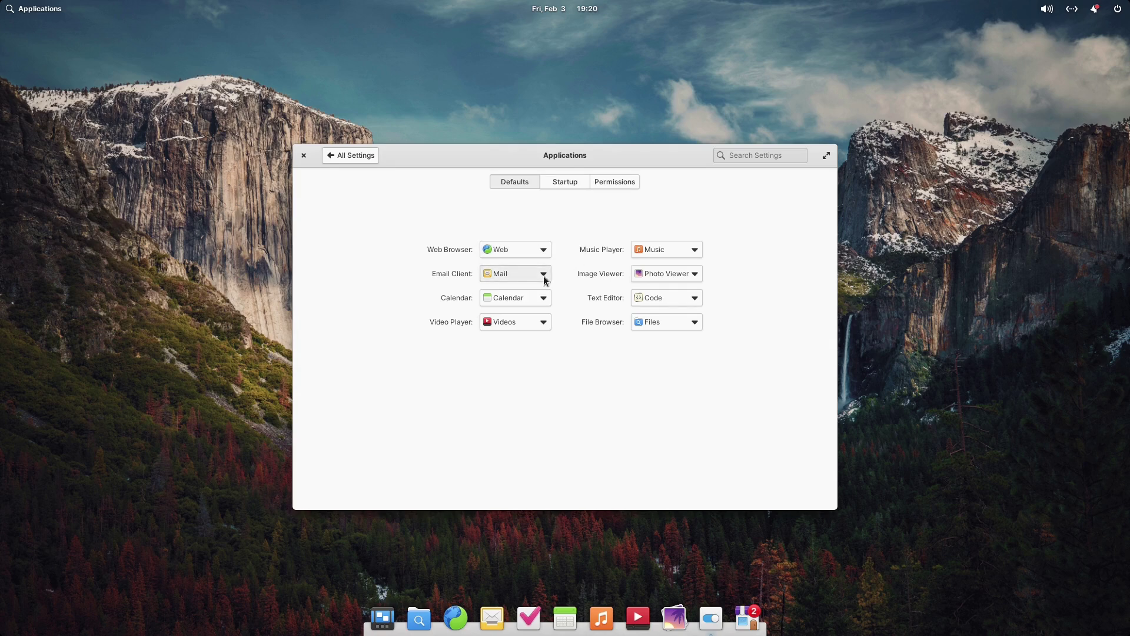
click(540, 297)
click(538, 298)
click(547, 324)
click(547, 323)
click(698, 253)
click(698, 253)
click(696, 273)
click(697, 275)
click(696, 300)
click(695, 301)
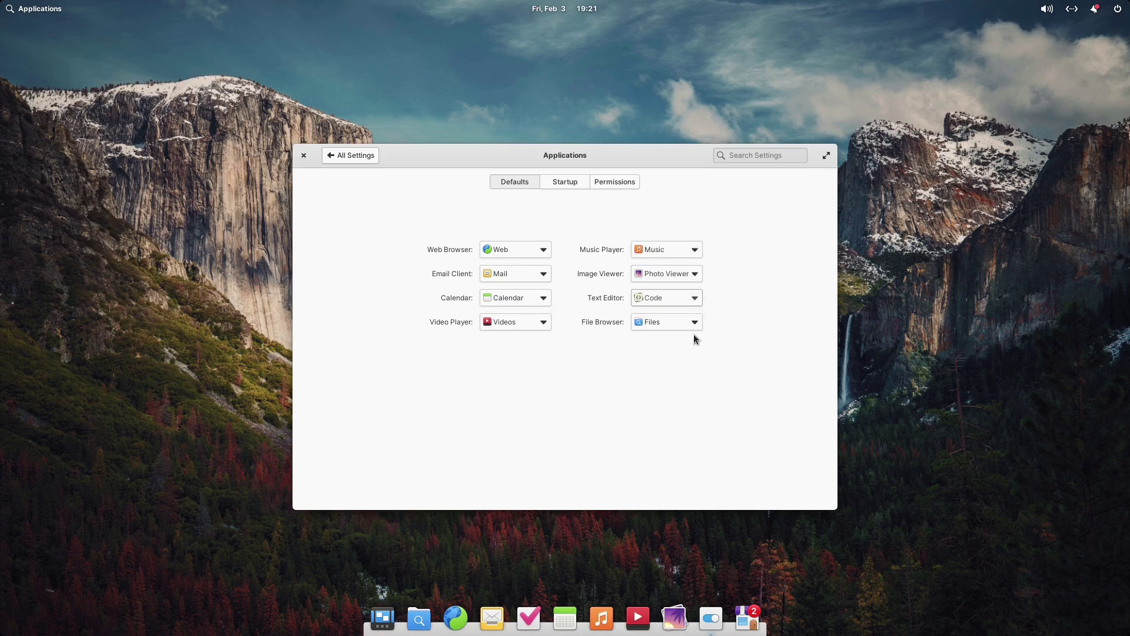
click(693, 322)
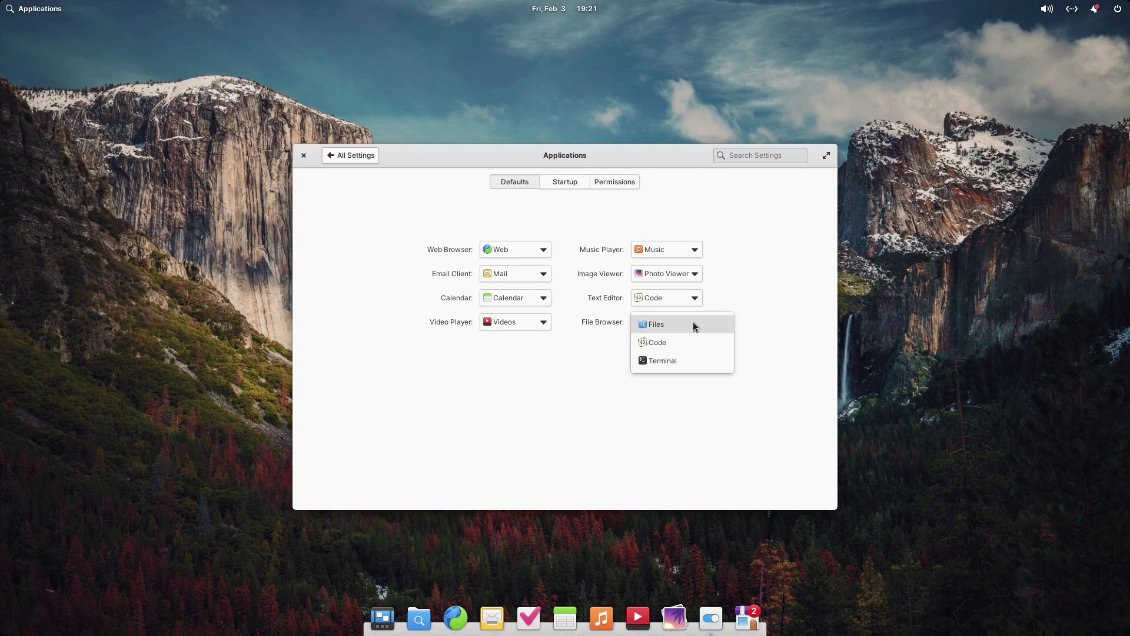
click(776, 276)
click(560, 180)
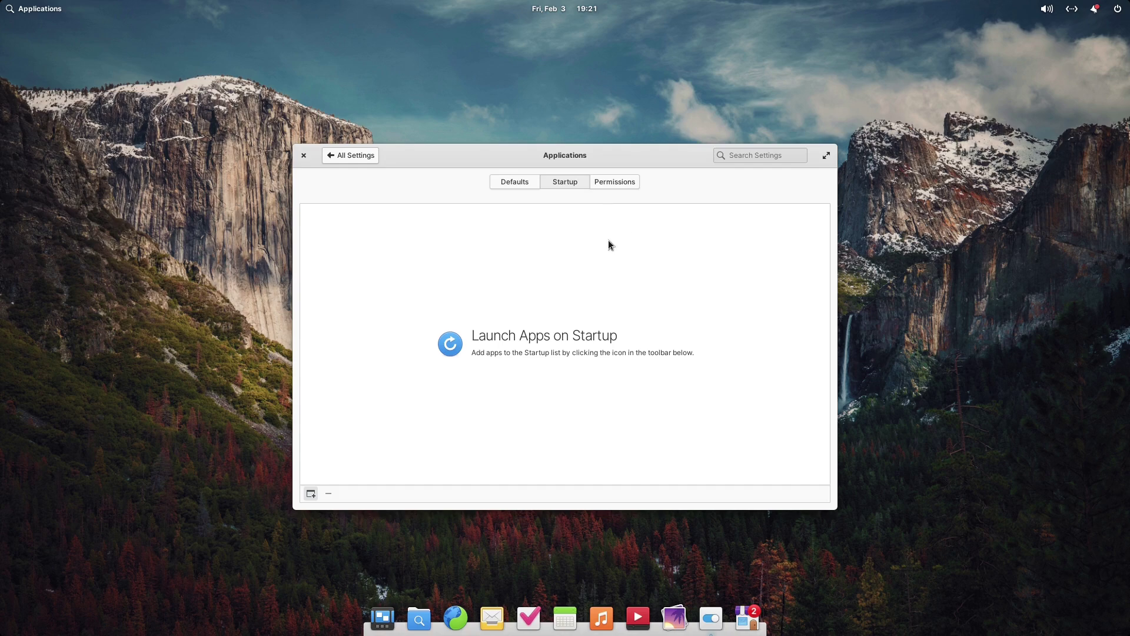
click(630, 186)
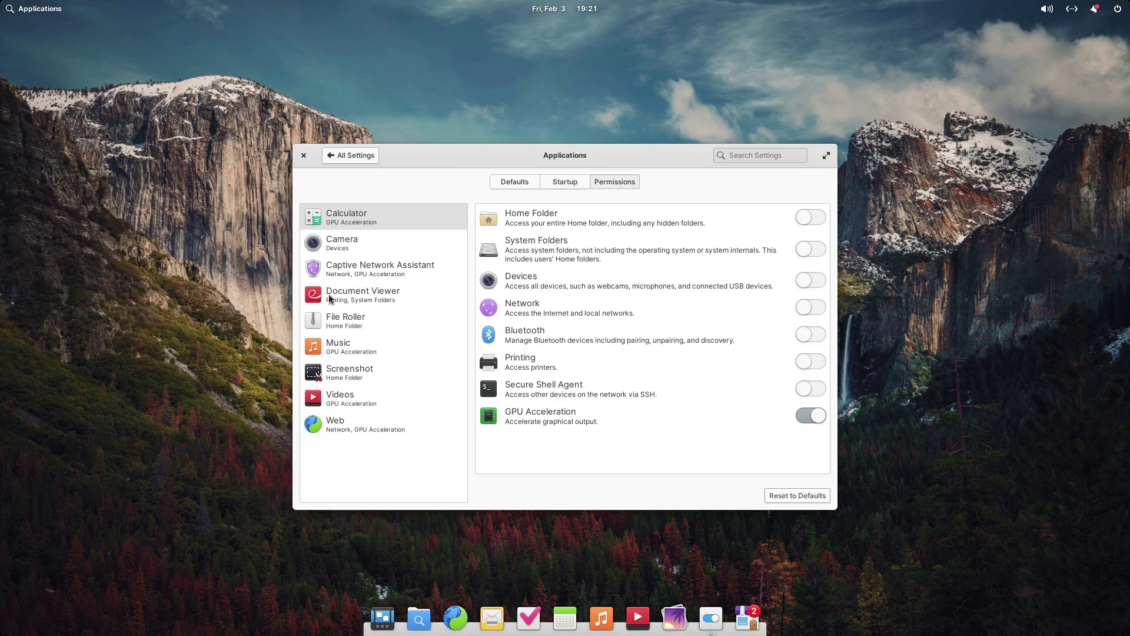
click(334, 250)
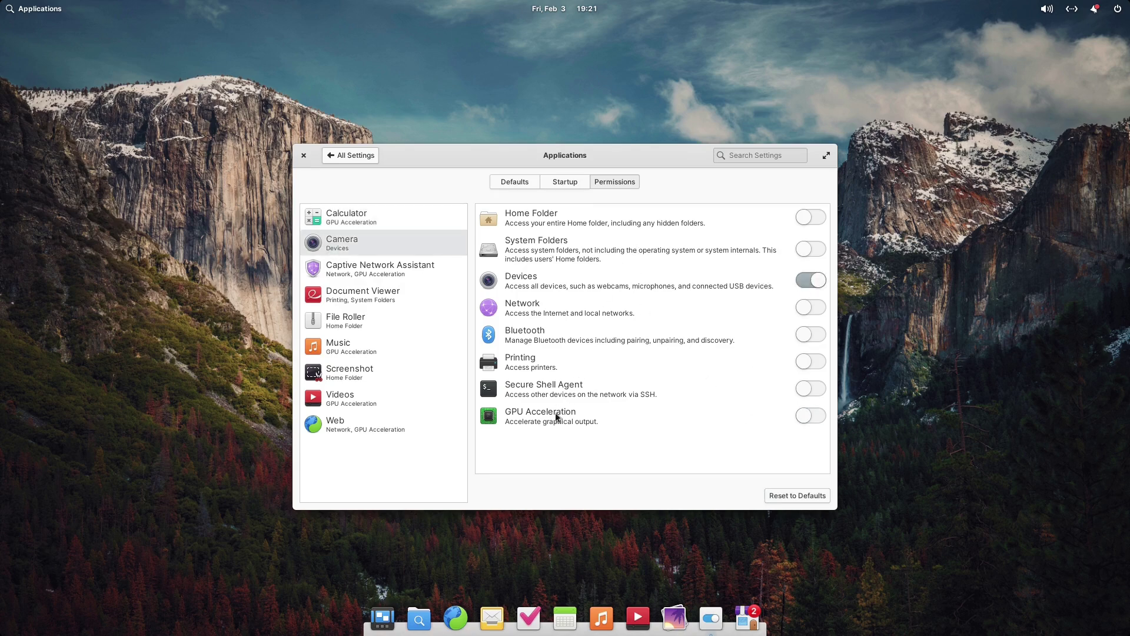
click(352, 279)
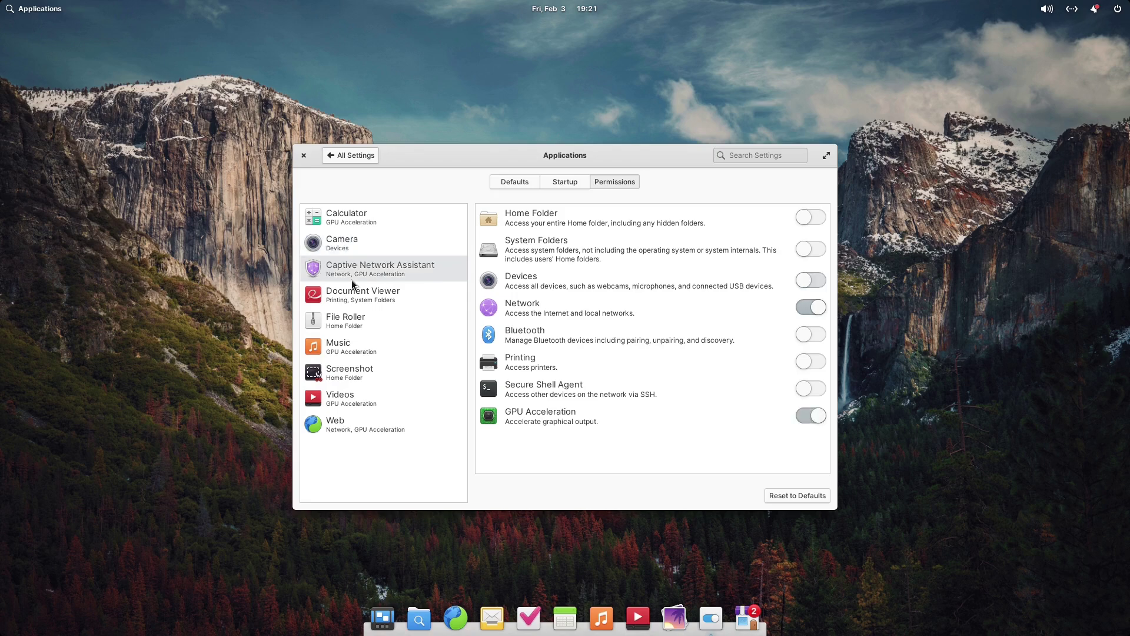
click(357, 293)
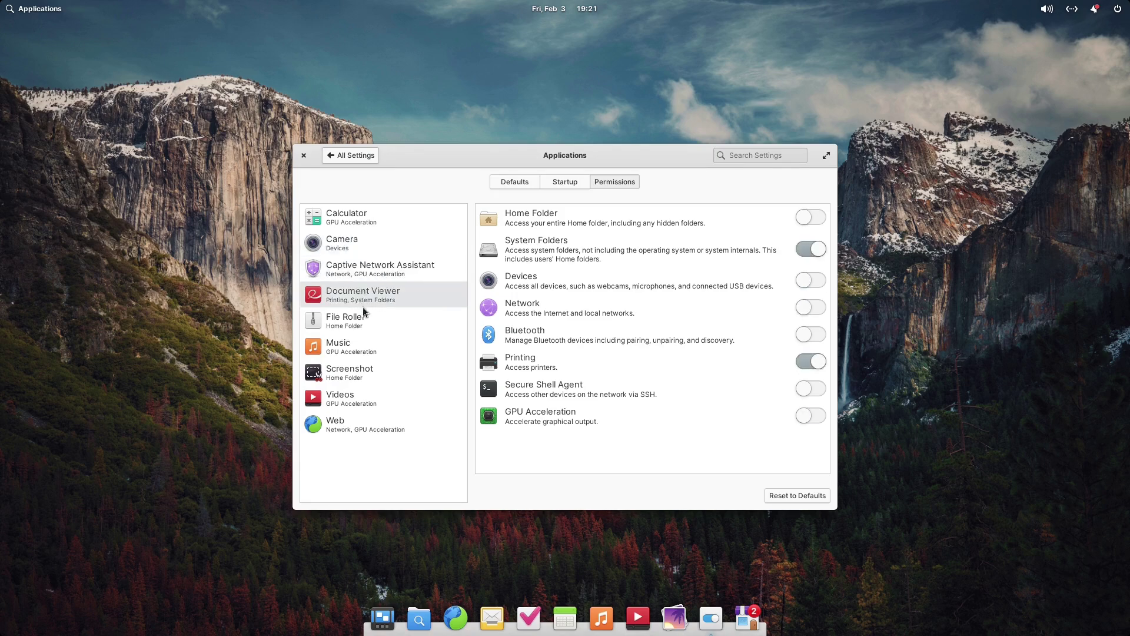
click(363, 318)
click(369, 352)
click(370, 380)
click(368, 403)
click(366, 423)
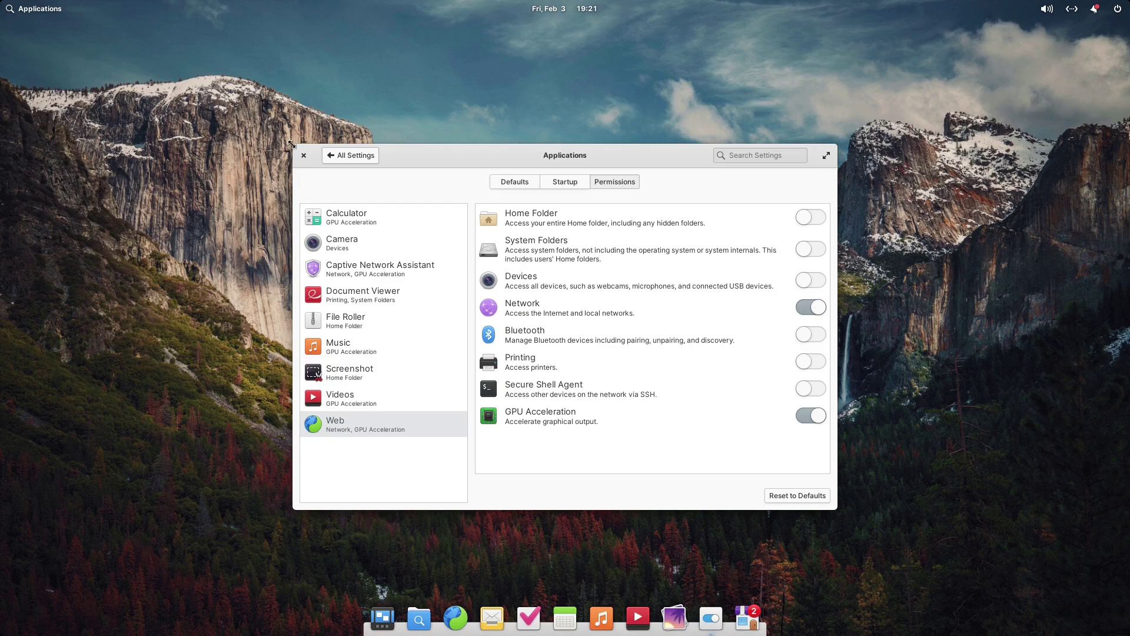
click(340, 158)
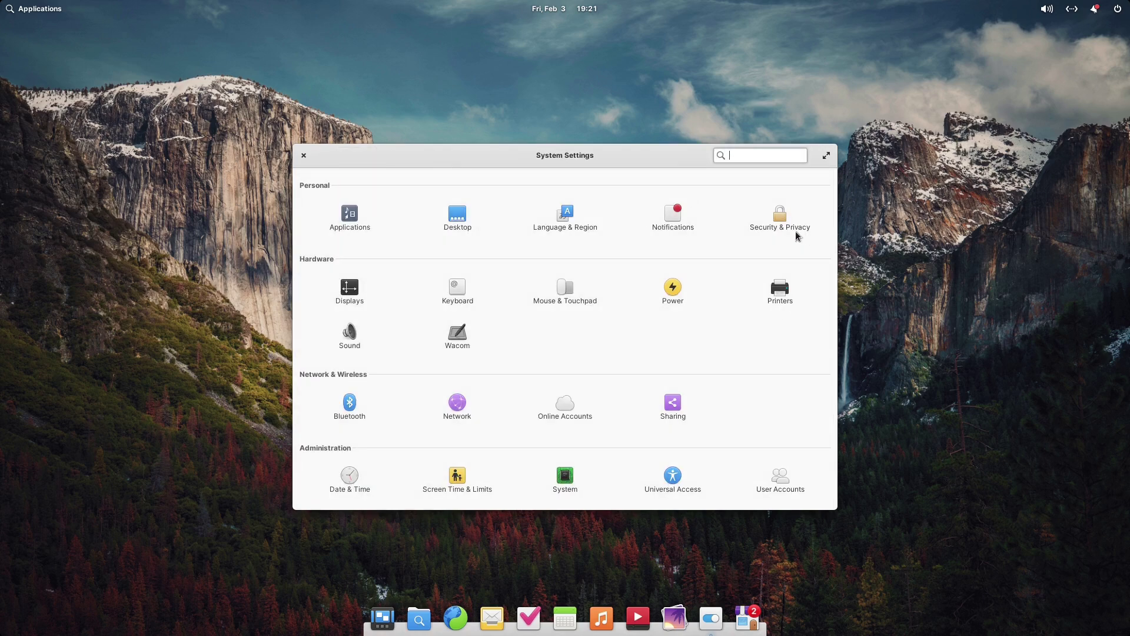
Close System Settings, open Hourglass's AppCenter page, and cancel the $1.00 payment after lowering it to $0
click(303, 155)
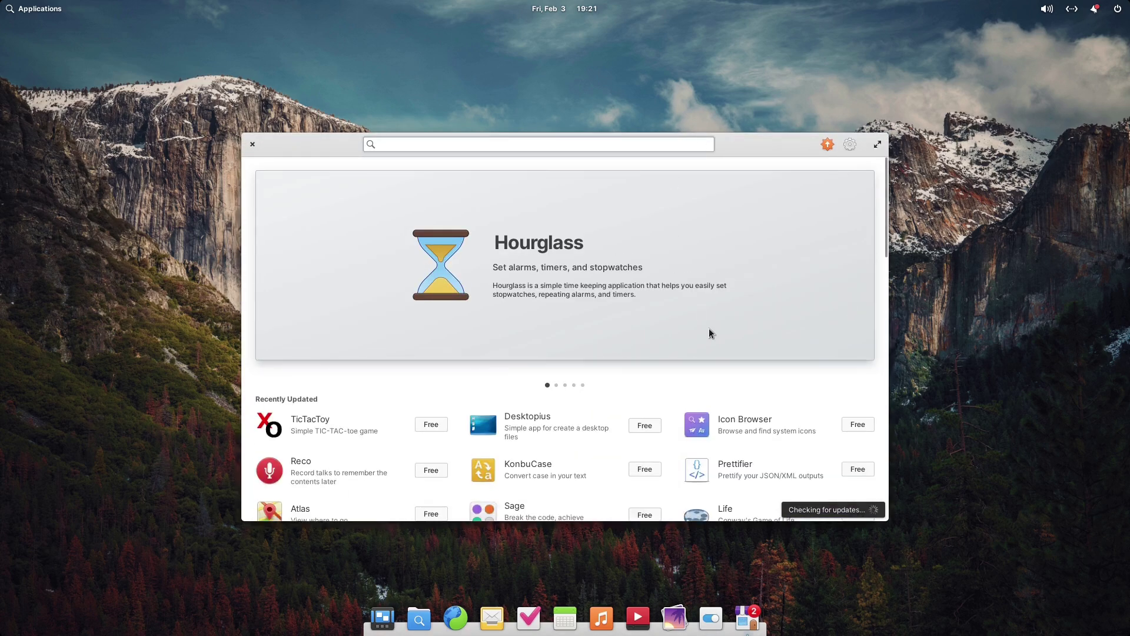
click(550, 265)
scroll(610, 268, down, 1)
scroll(609, 269, up, 1)
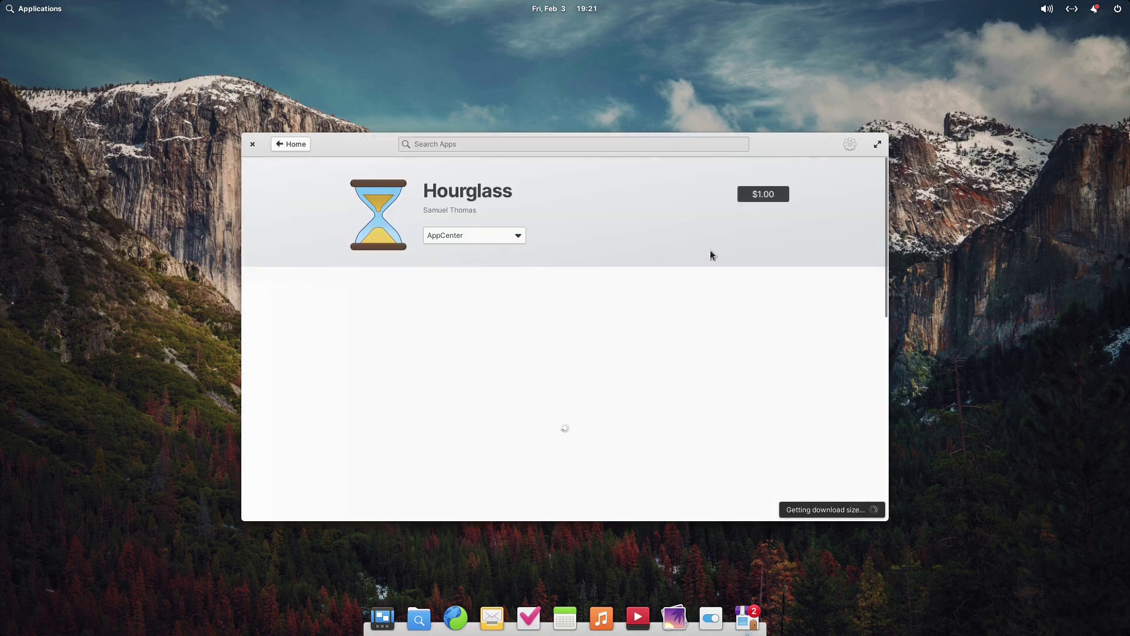
click(757, 192)
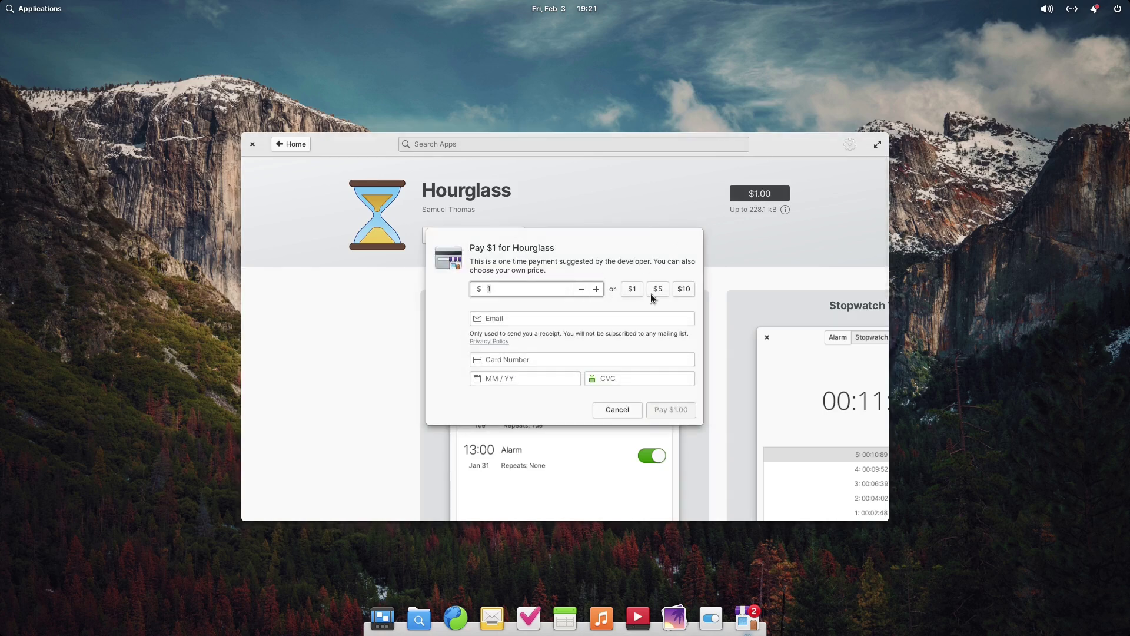
click(584, 291)
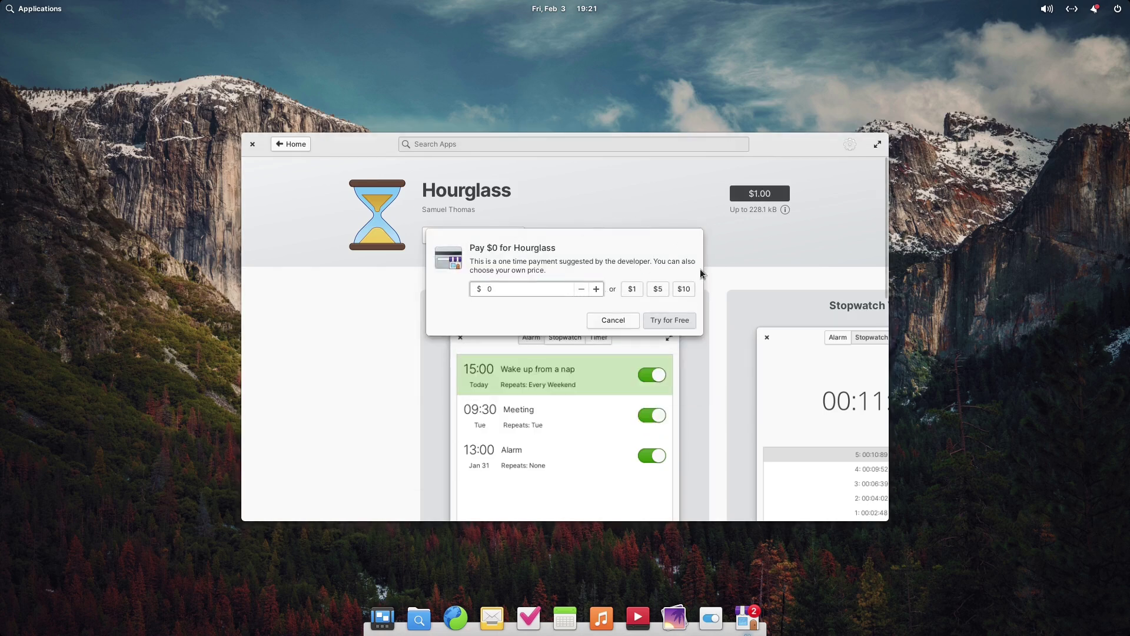
click(616, 321)
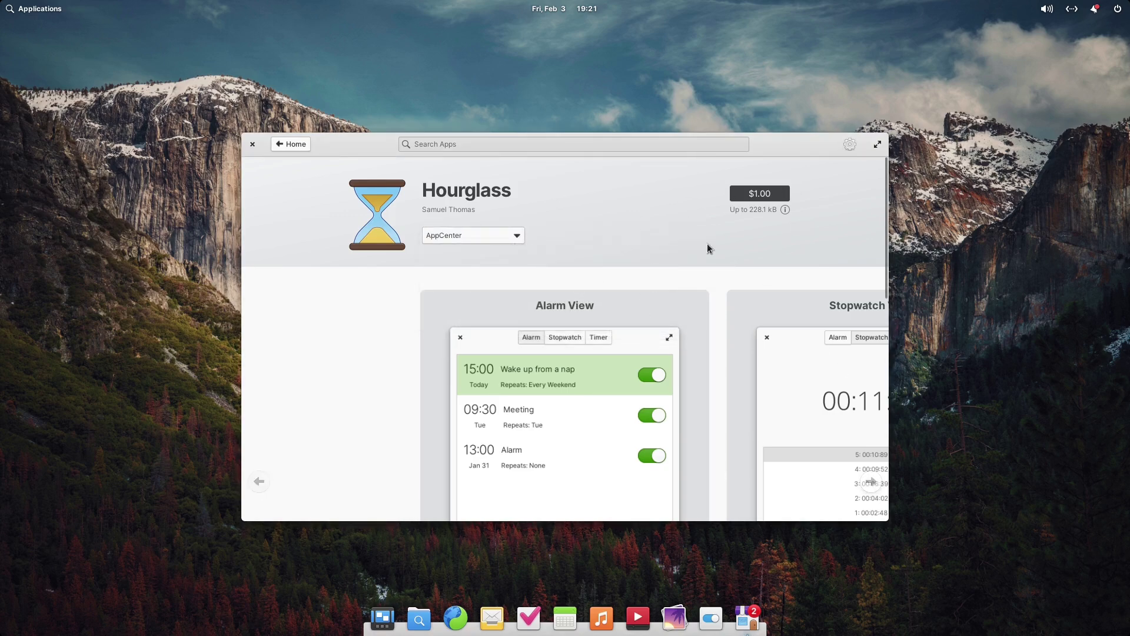
Scroll the Hourglass page and flip through its screenshot carousel
scroll(750, 295, down, 1)
scroll(748, 303, down, 3)
scroll(748, 312, up, 2)
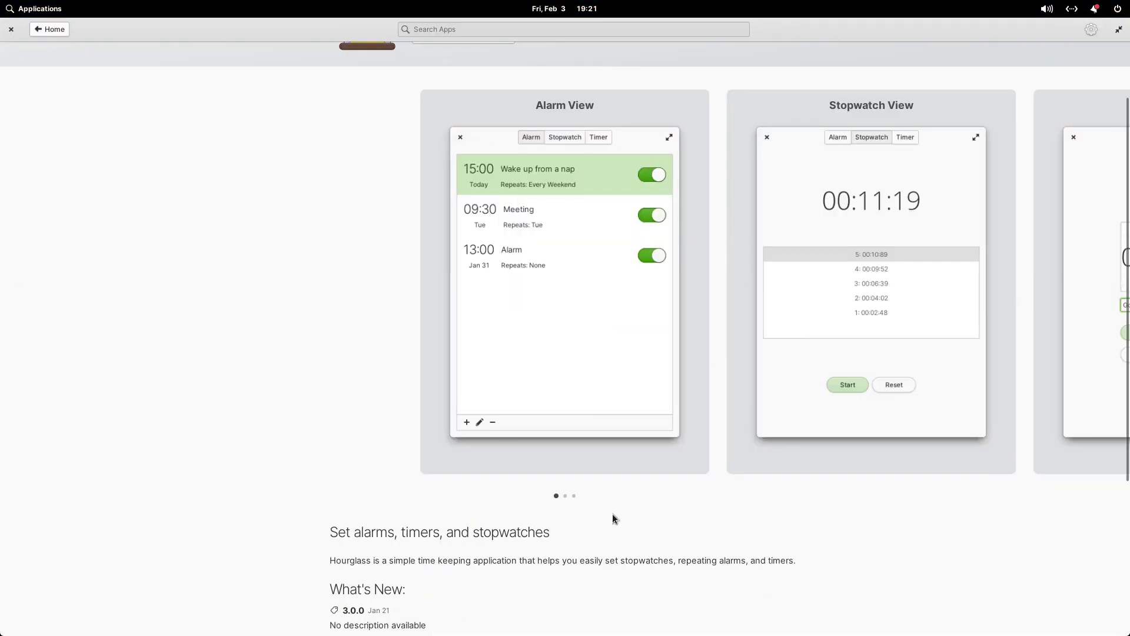
click(565, 495)
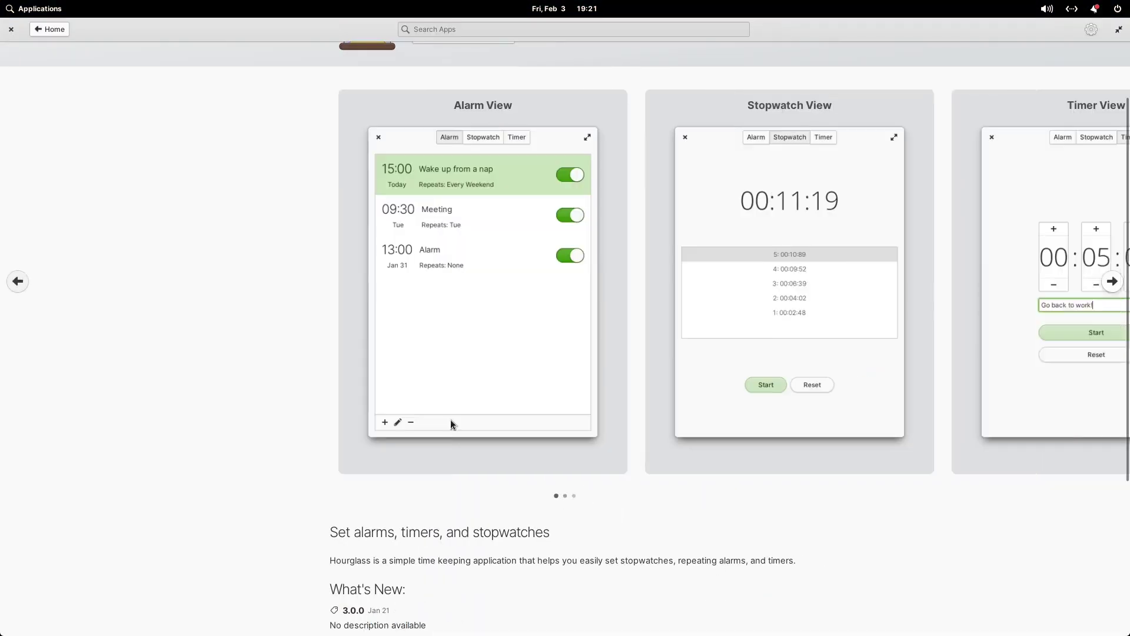
drag(740, 426, 772, 433)
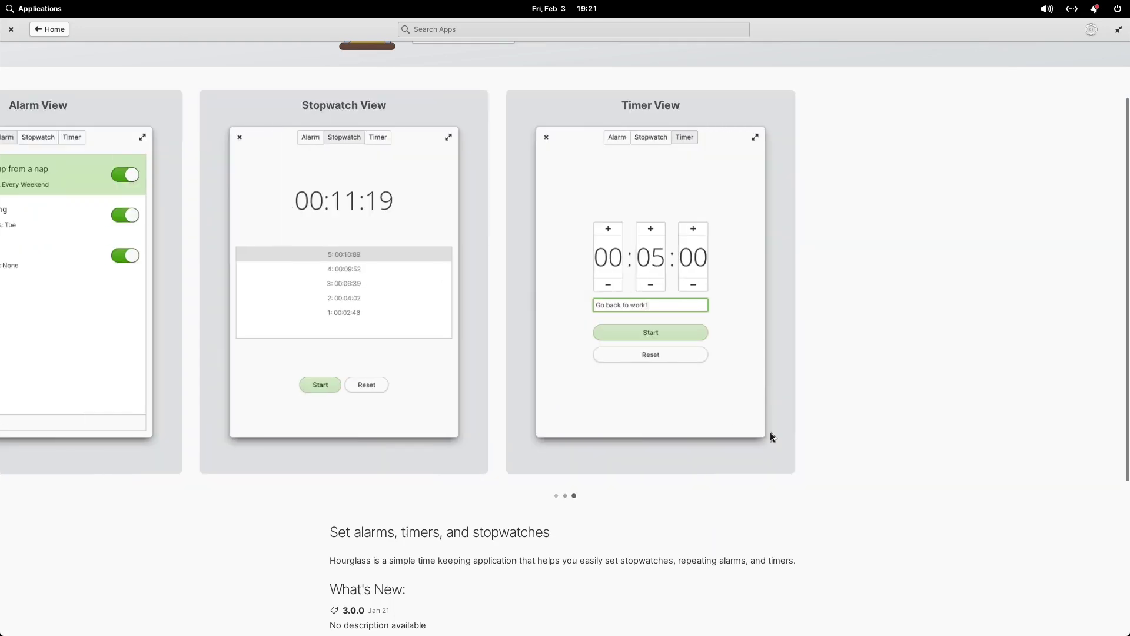
click(47, 30)
click(520, 26)
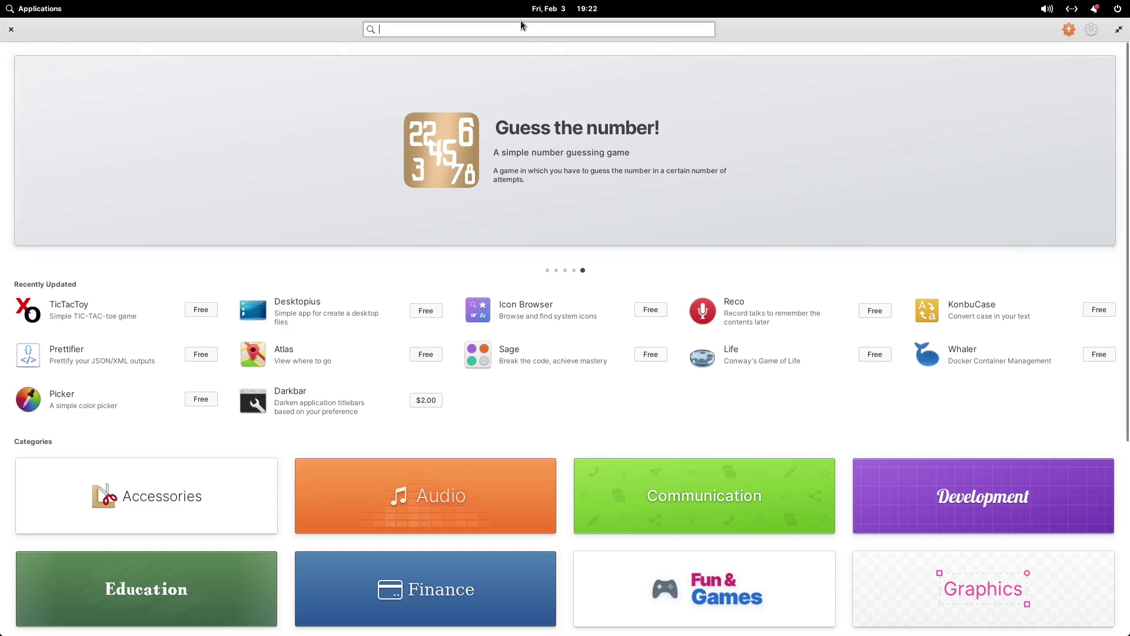
text(libre)
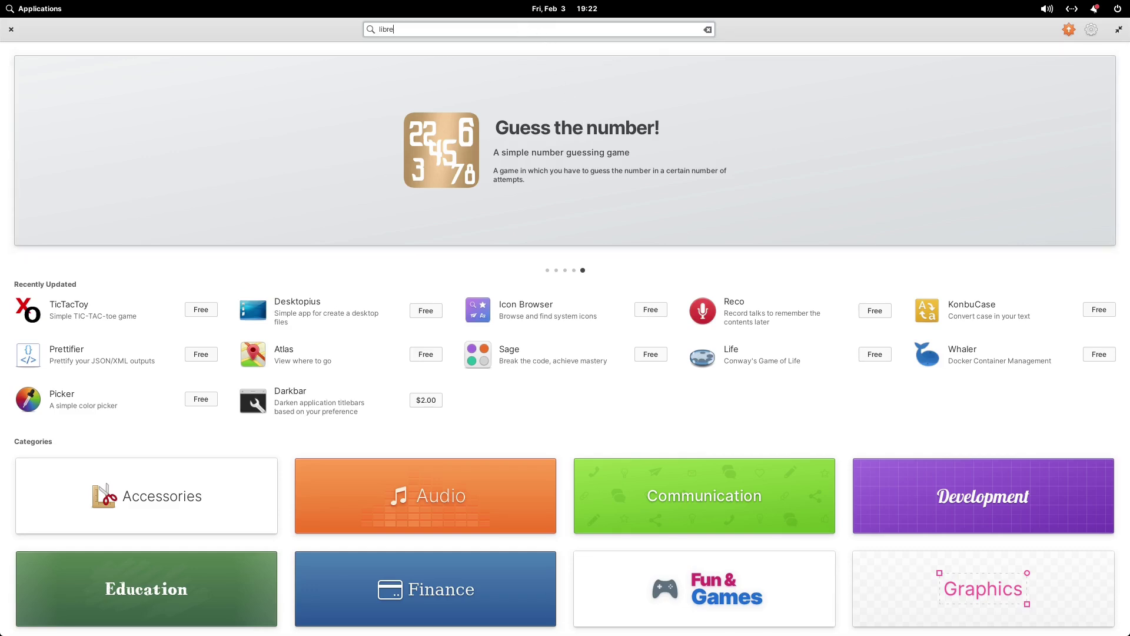
text(office)
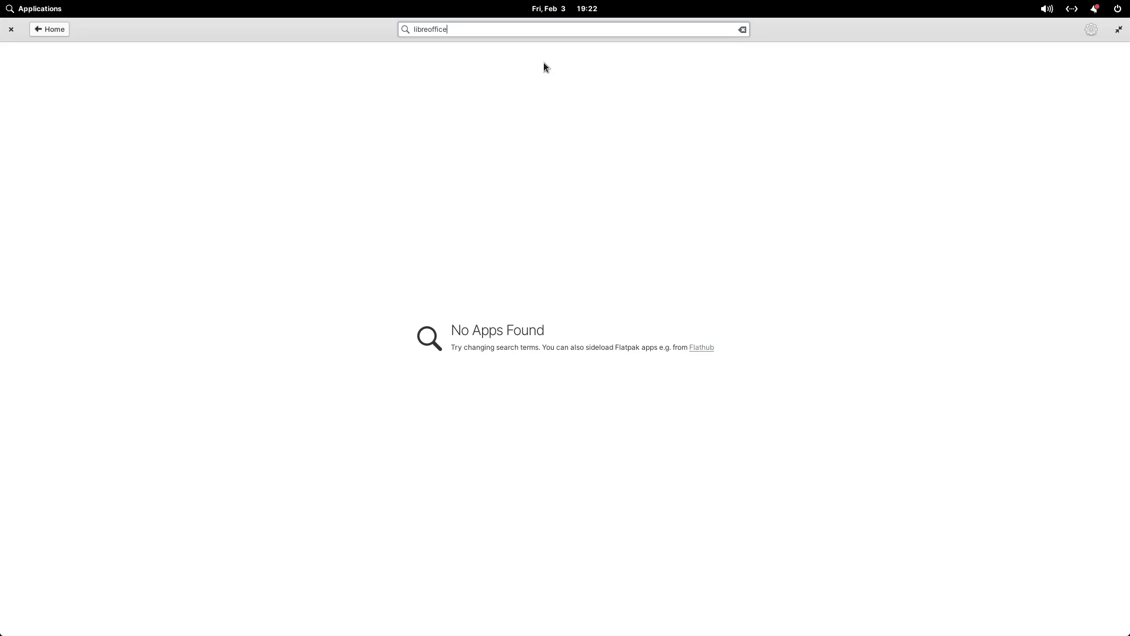
key(BackSpace)
key(BackSpace)
key(BackSpace)
key(BackSpace)
key(BackSpace)
key(BackSpace)
key(BackSpace)
key(BackSpace)
key(BackSpace)
key(BackSpace)
key(BackSpace)
text(offce)
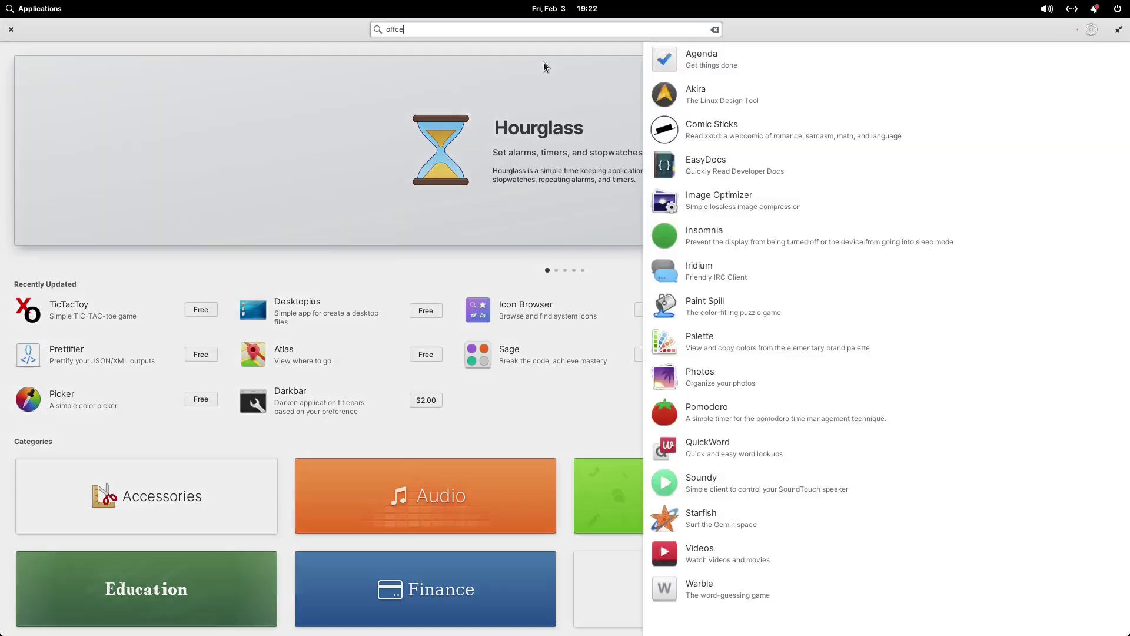
text(ie)
key(BackSpace)
key(BackSpace)
key(BackSpace)
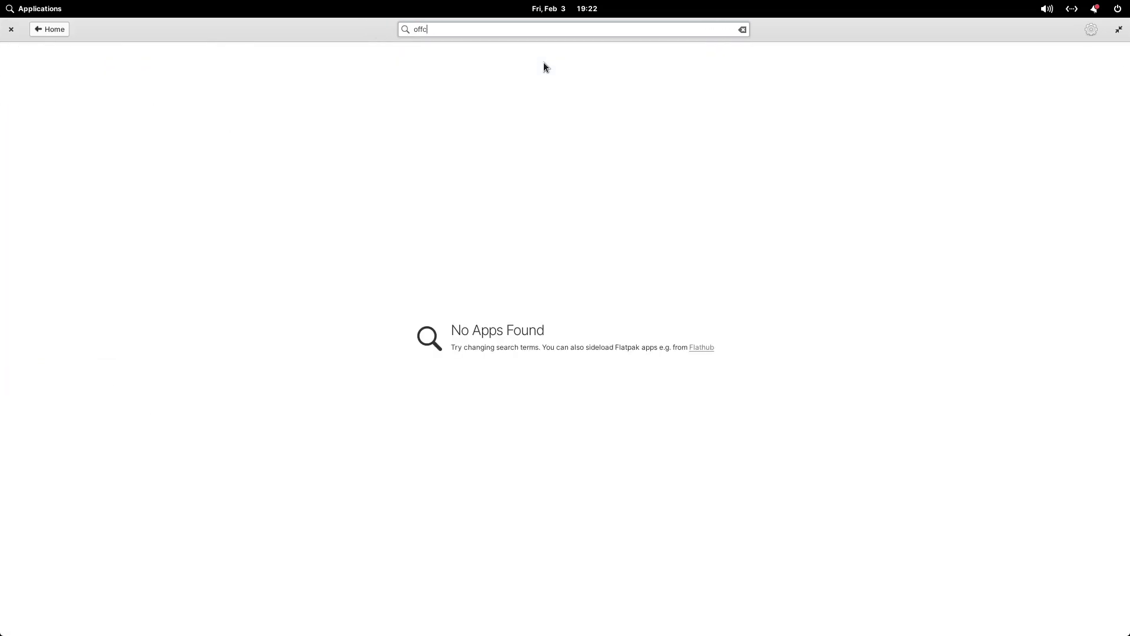
text(ice)
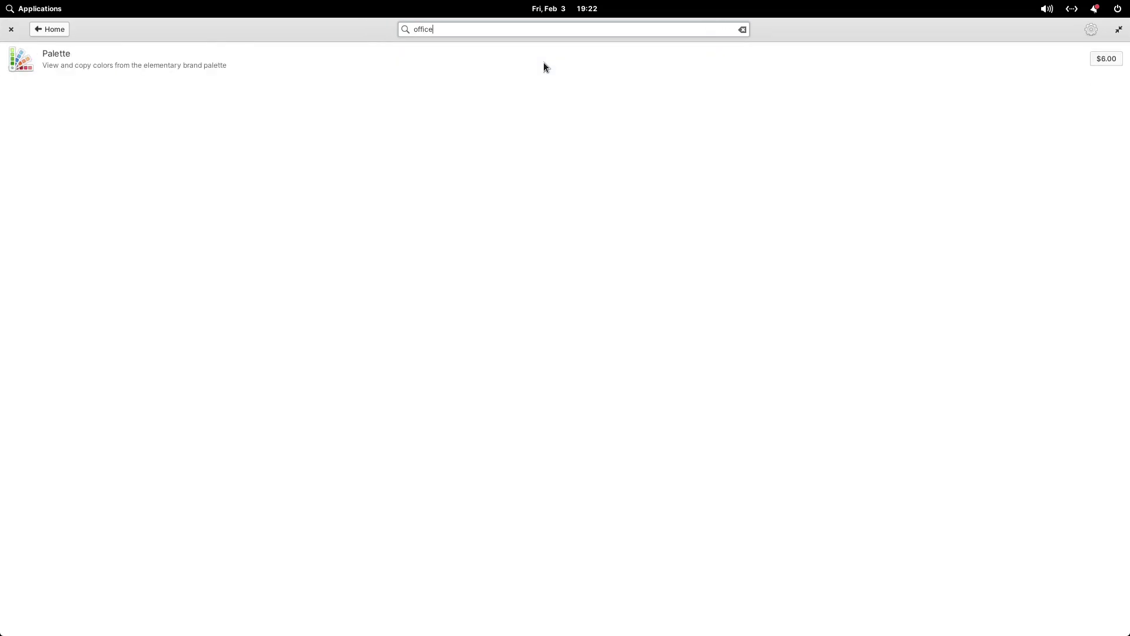
key(BackSpace)
key(BackSpace)
key(BackSpace)
key(BackSpace)
key(BackSpace)
key(BackSpace)
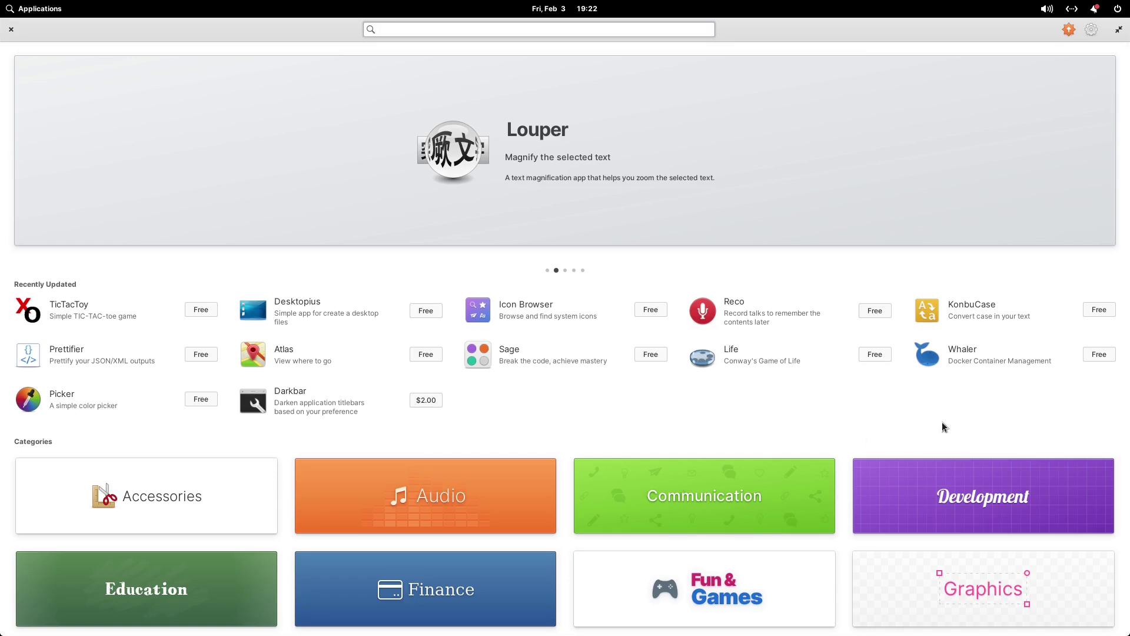
Try opening the Office category, relaunching AppCenter from the dock each time it closes
scroll(799, 407, down, 5)
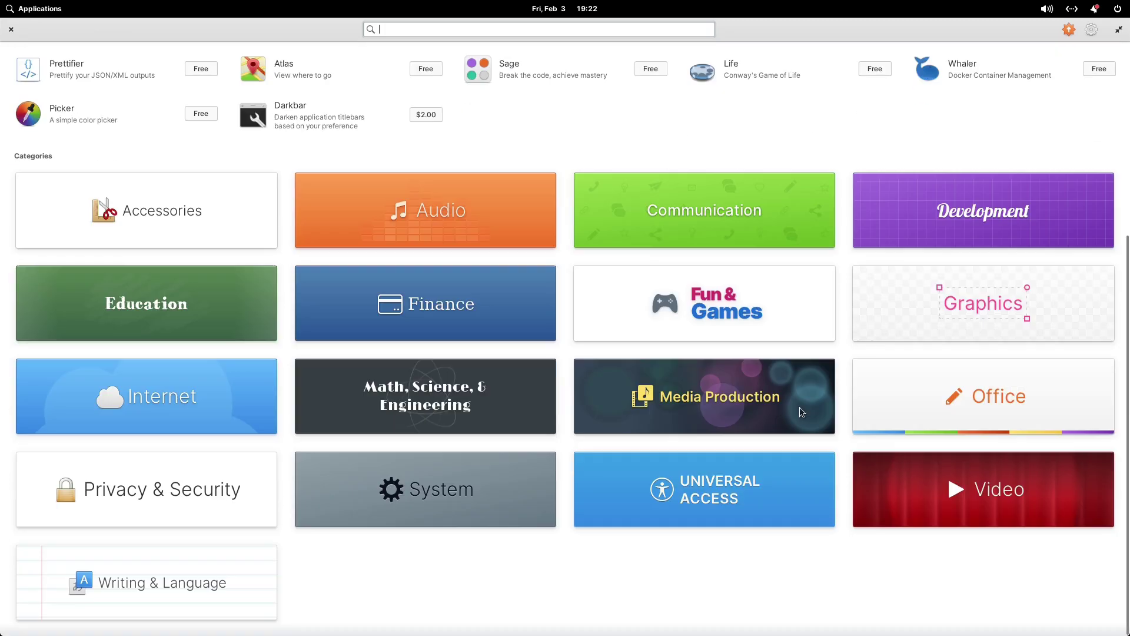
click(916, 404)
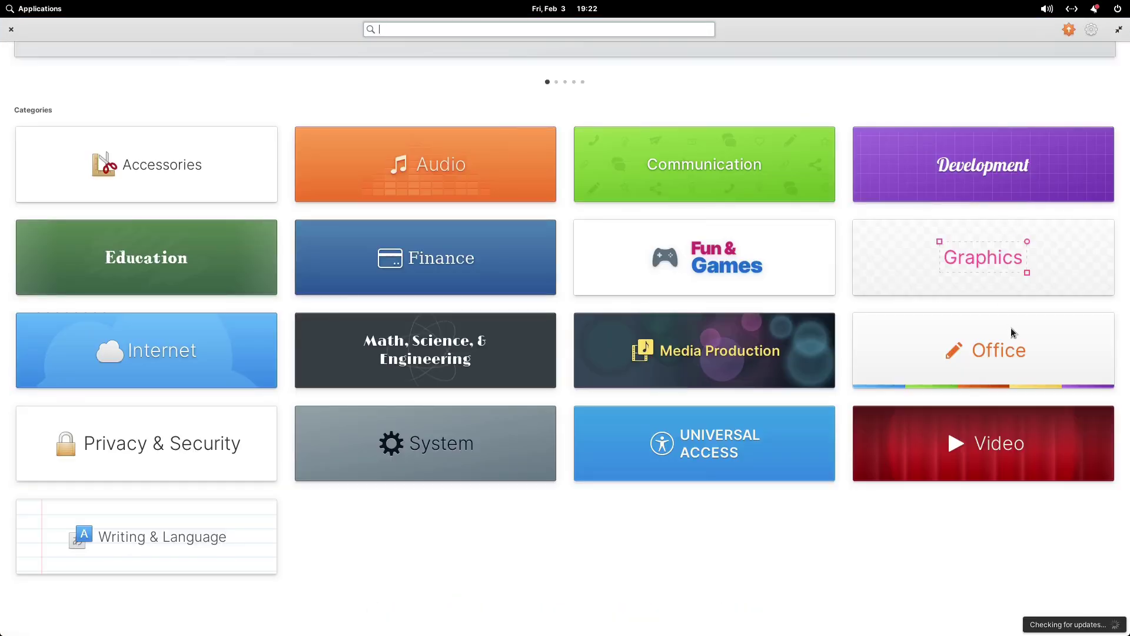
click(1011, 329)
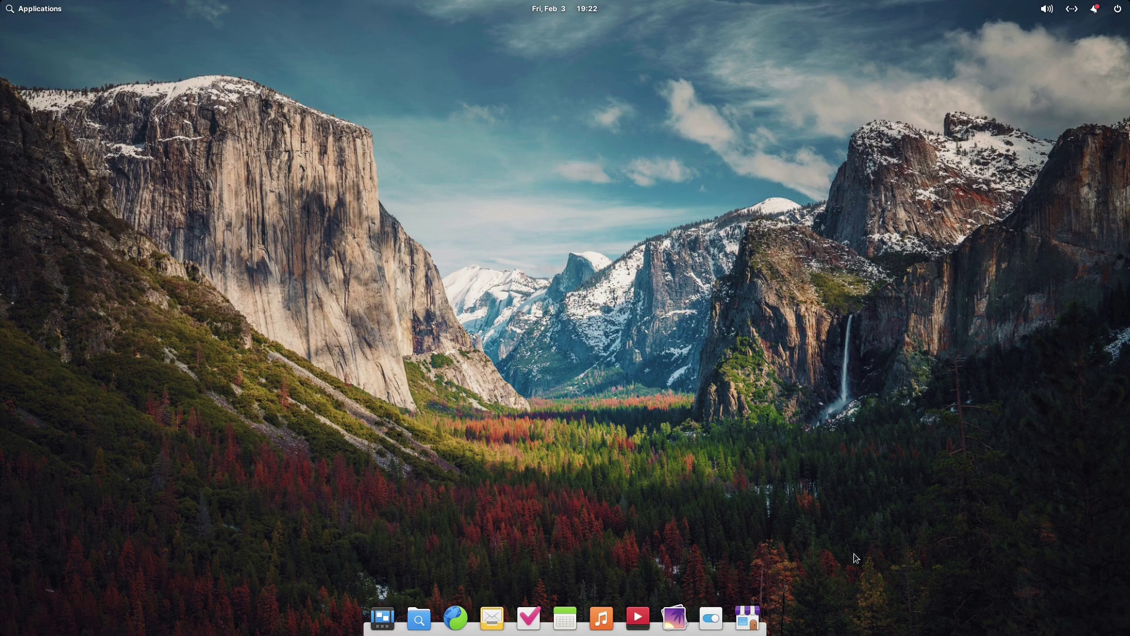
click(748, 618)
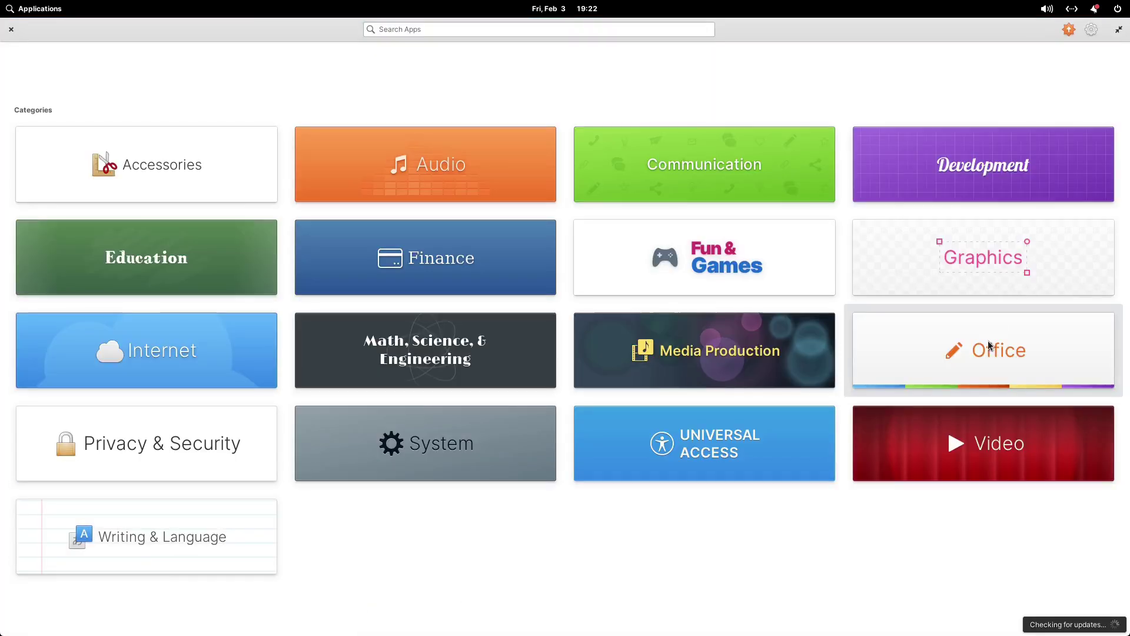
click(988, 342)
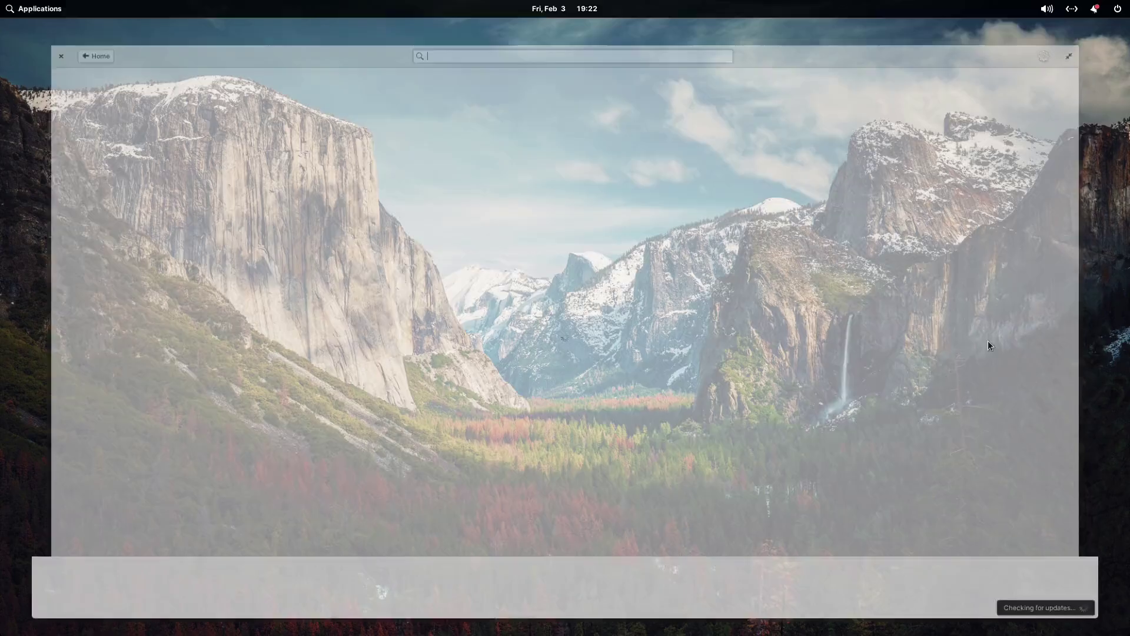
click(747, 617)
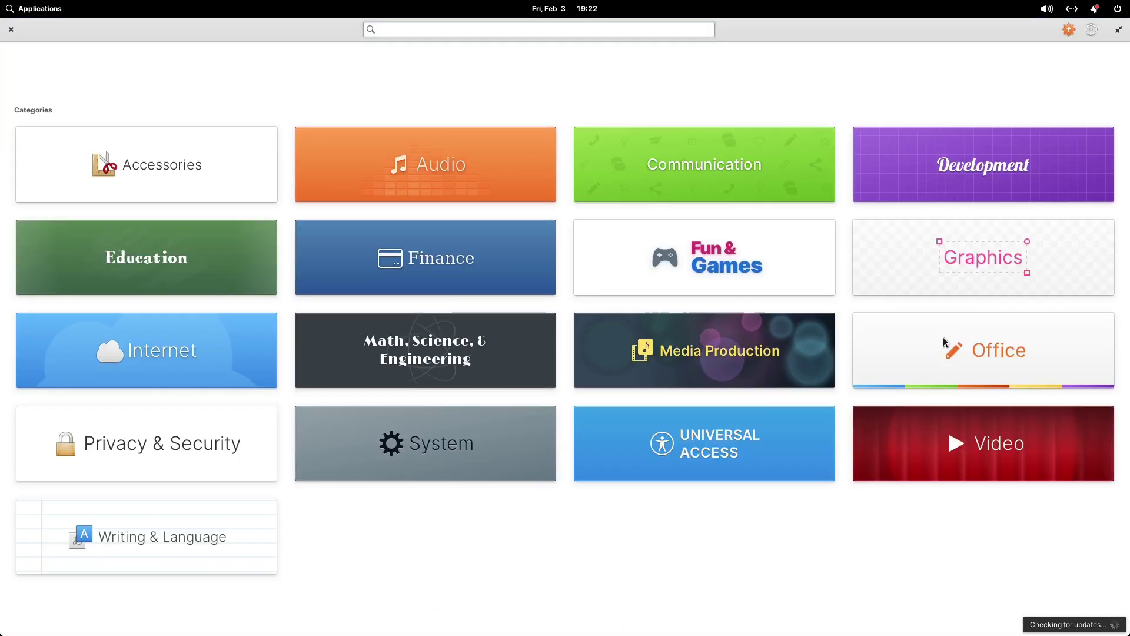
Scroll the AppCenter home page, open the Education category, then quit with Ctrl+Q
scroll(818, 129, down, 3)
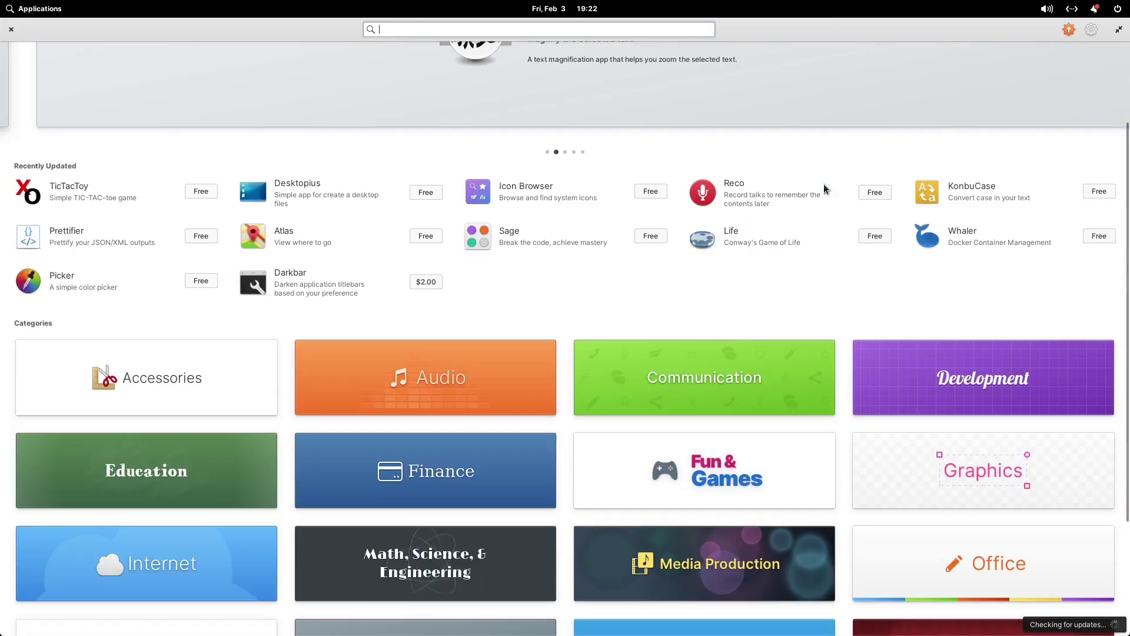
scroll(825, 295, up, 2)
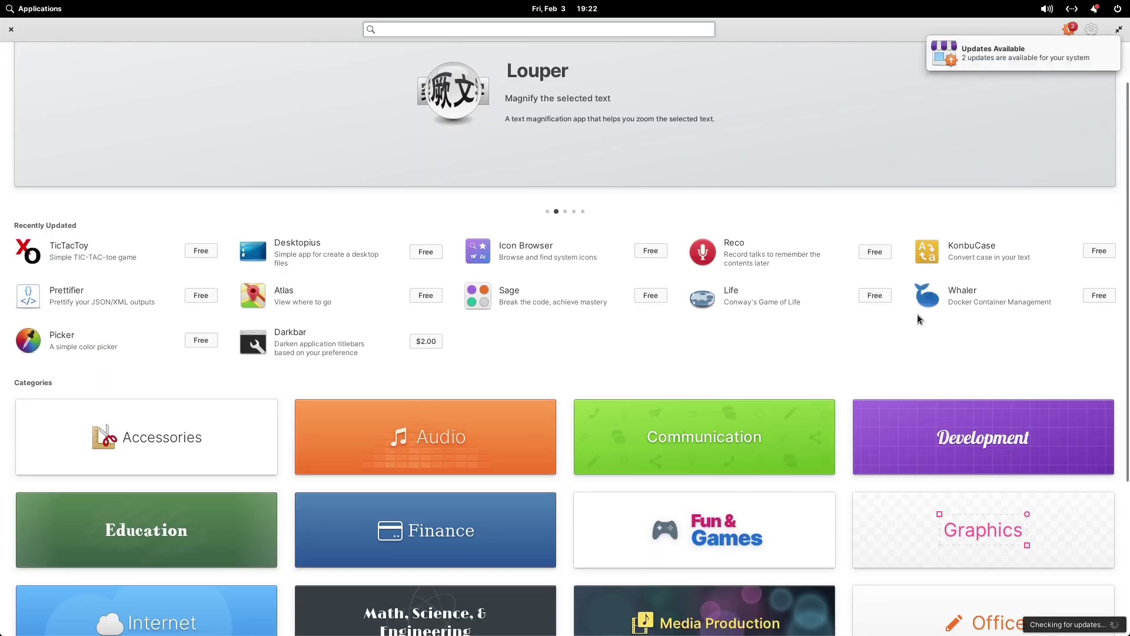
scroll(1029, 347, down, 2)
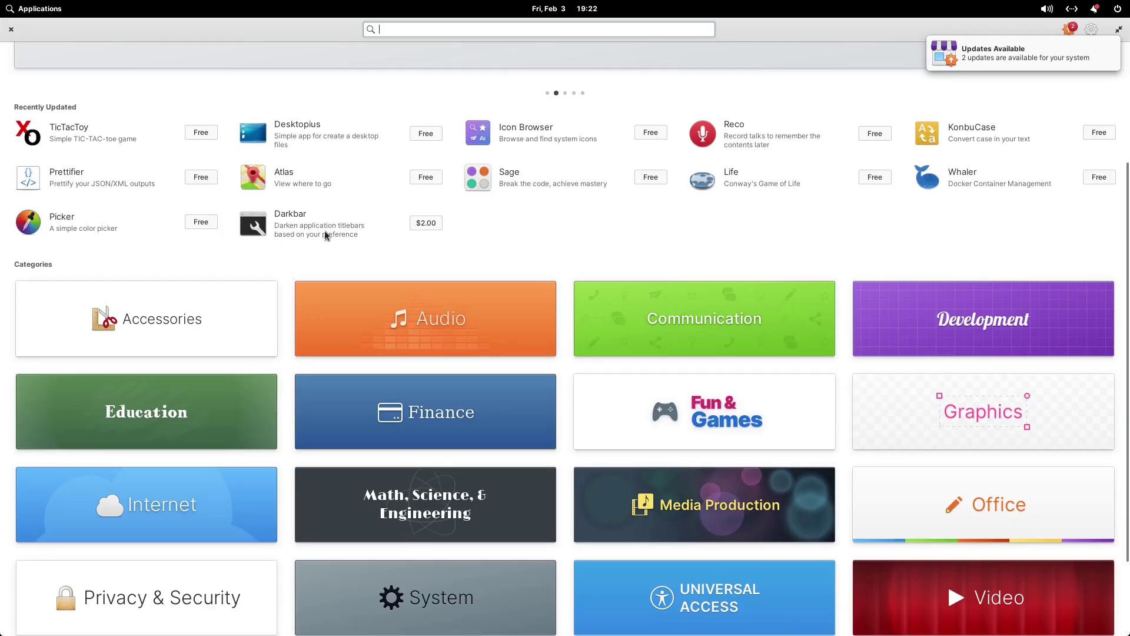
scroll(132, 262, down, 2)
click(181, 318)
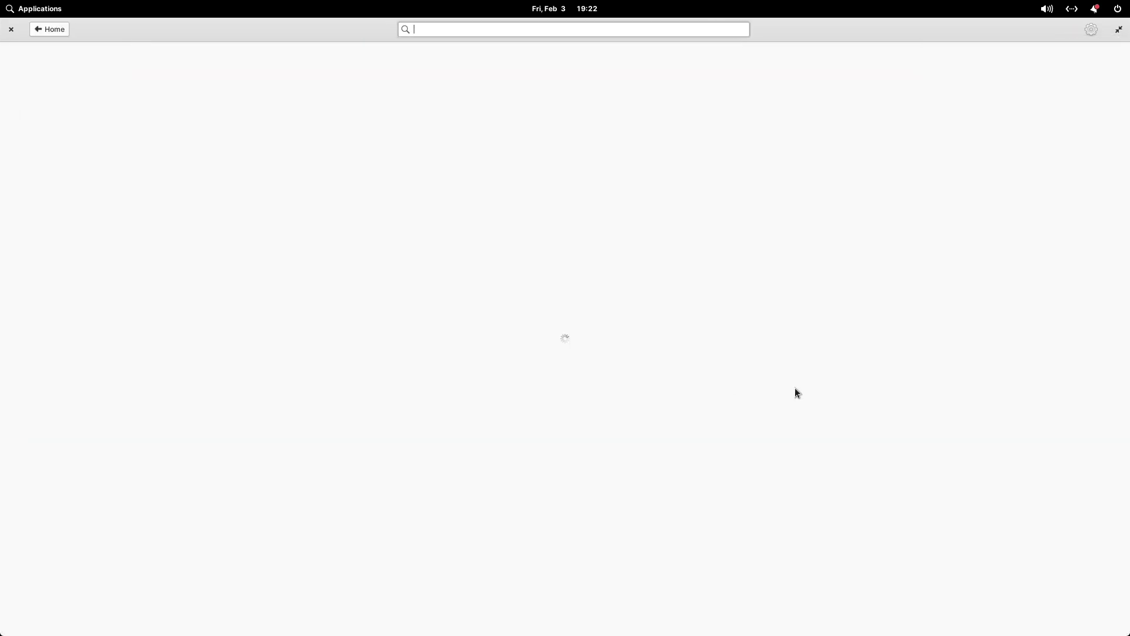
key(ctrl+q)
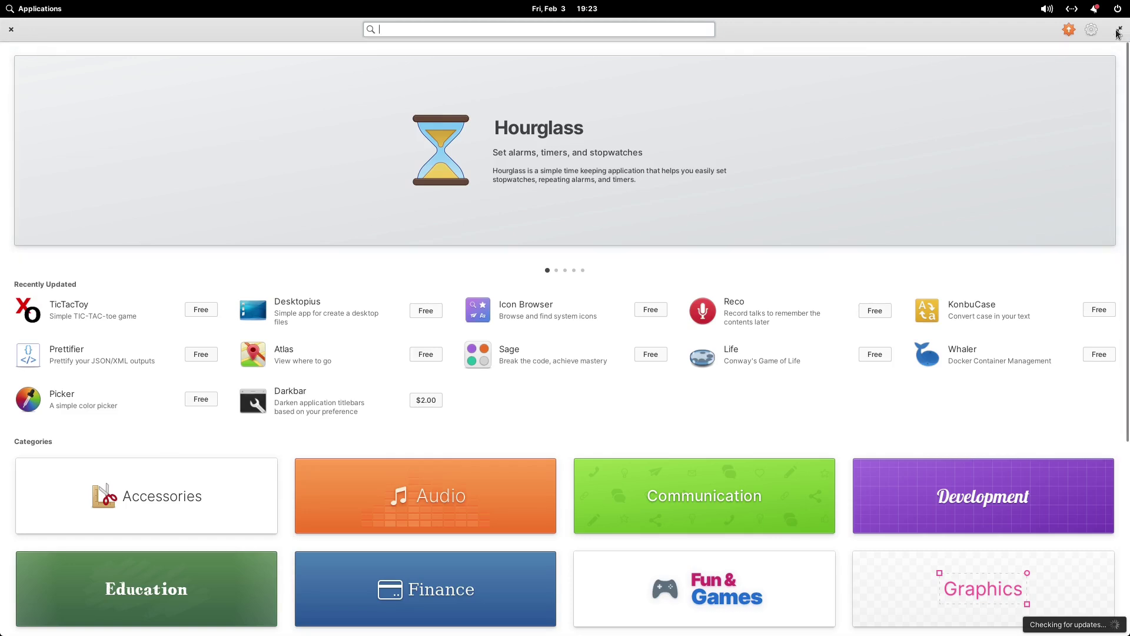
Open and close AppCenter's update settings menu and browse the home page
click(1093, 31)
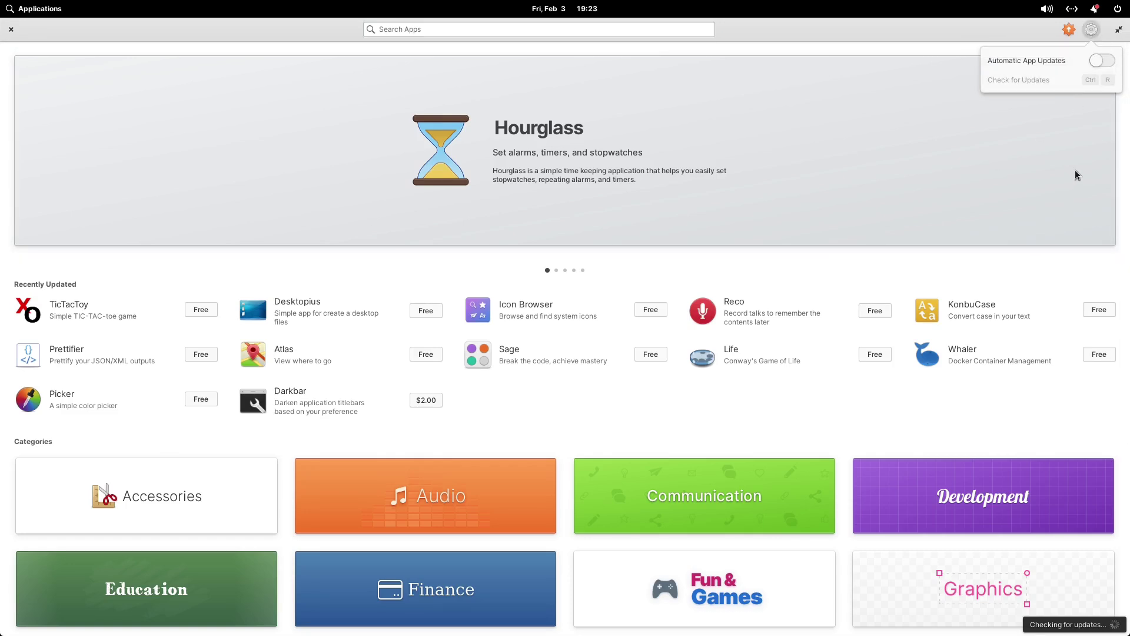
click(1093, 34)
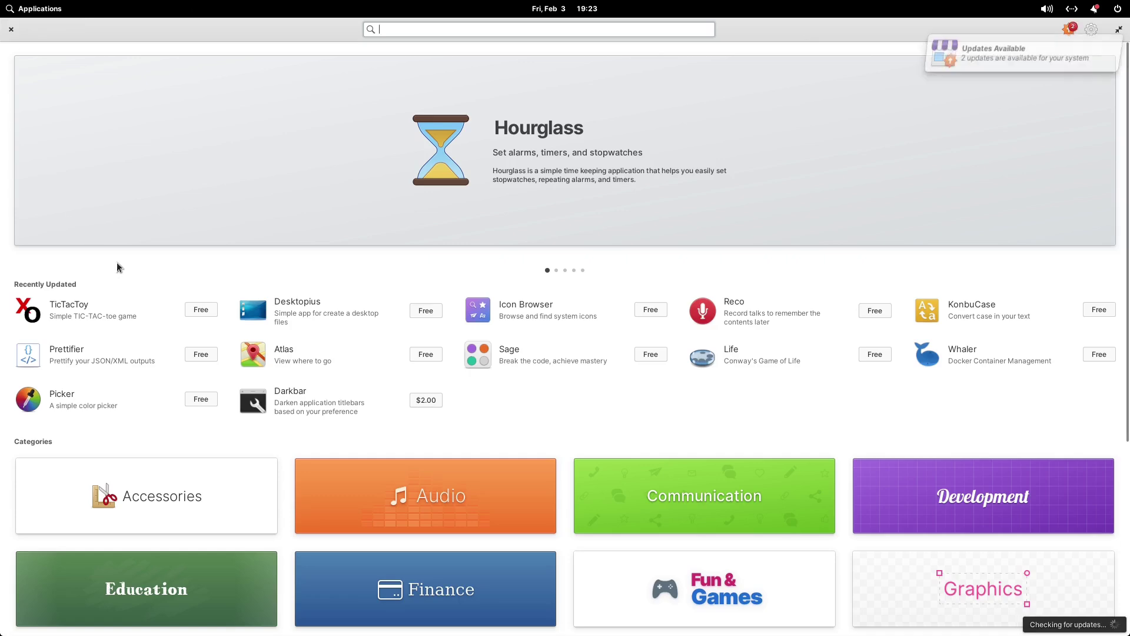
scroll(856, 317, down, 5)
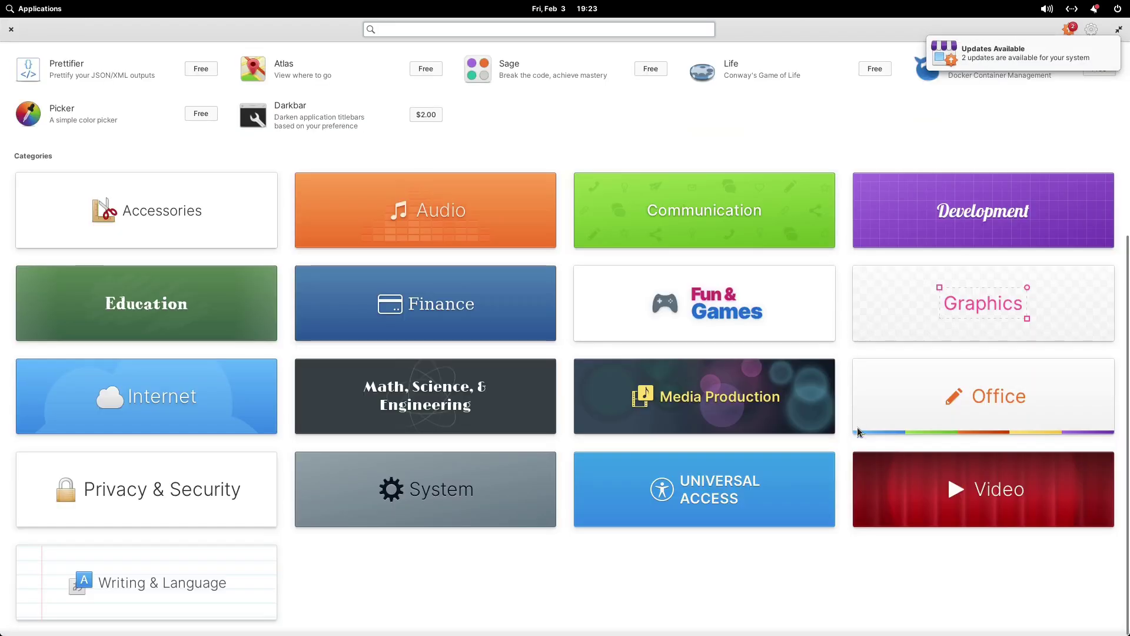
scroll(198, 151, up, 5)
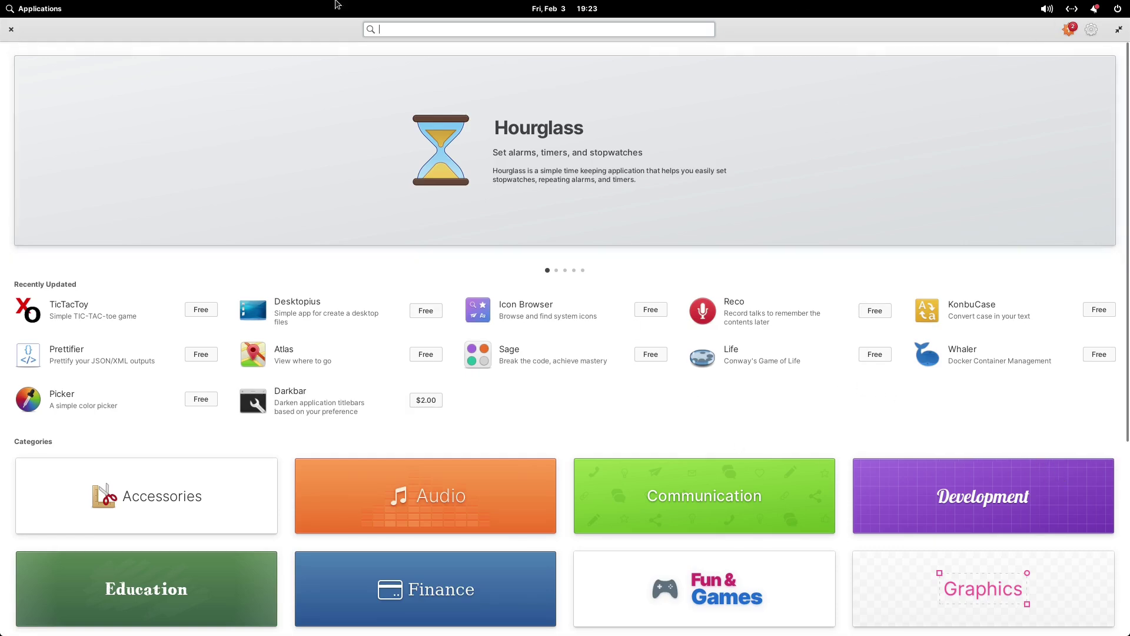
mouse_move(691, 5)
Take the VM out of fullscreen and start reading the blog's Sideloading & Alt Stores section
click(1067, 13)
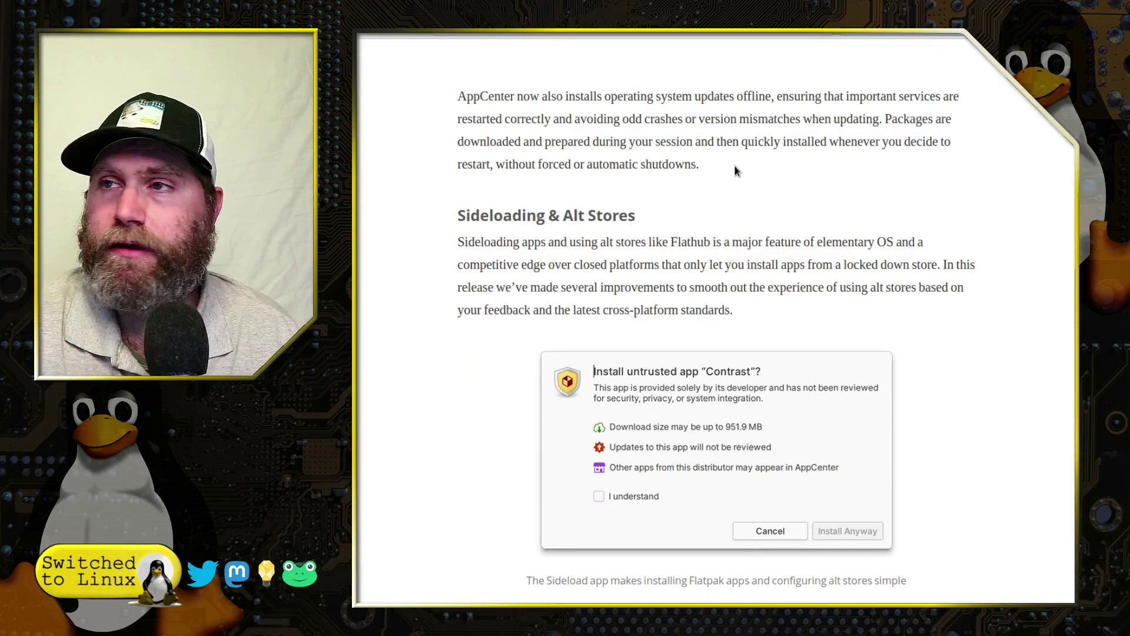
scroll(737, 169, down, 2)
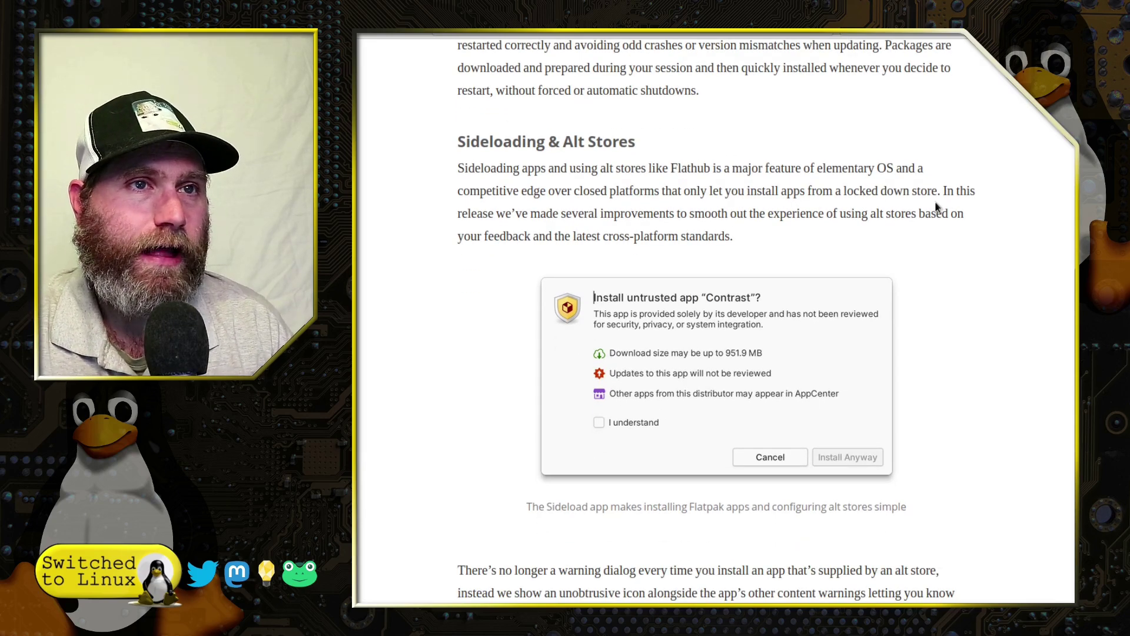
scroll(713, 208, up, 2)
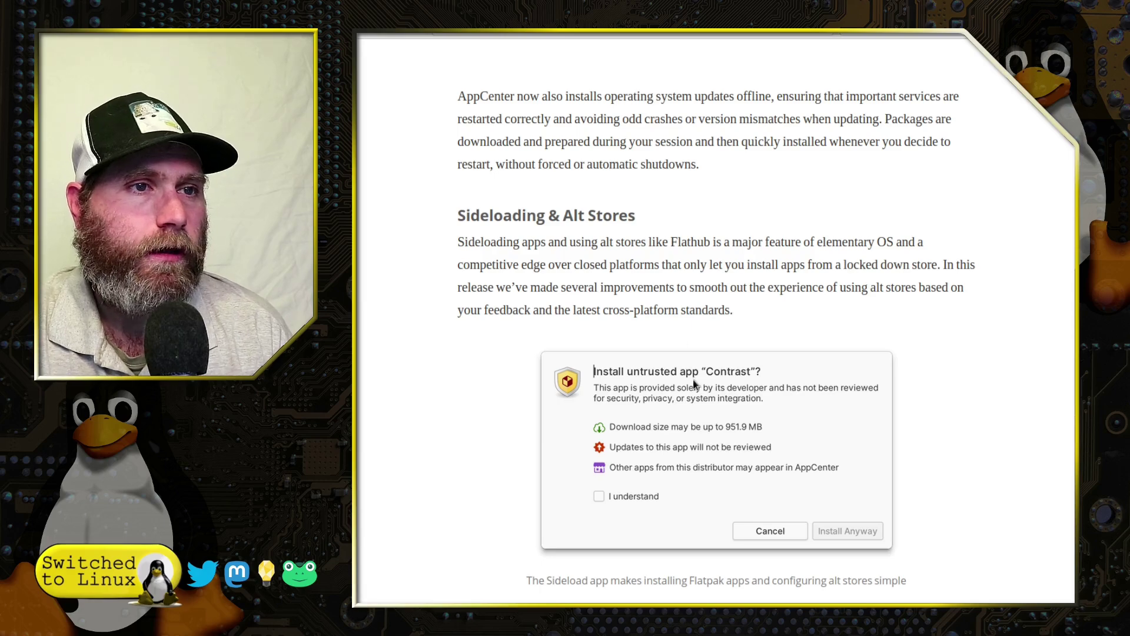
scroll(662, 279, up, 10)
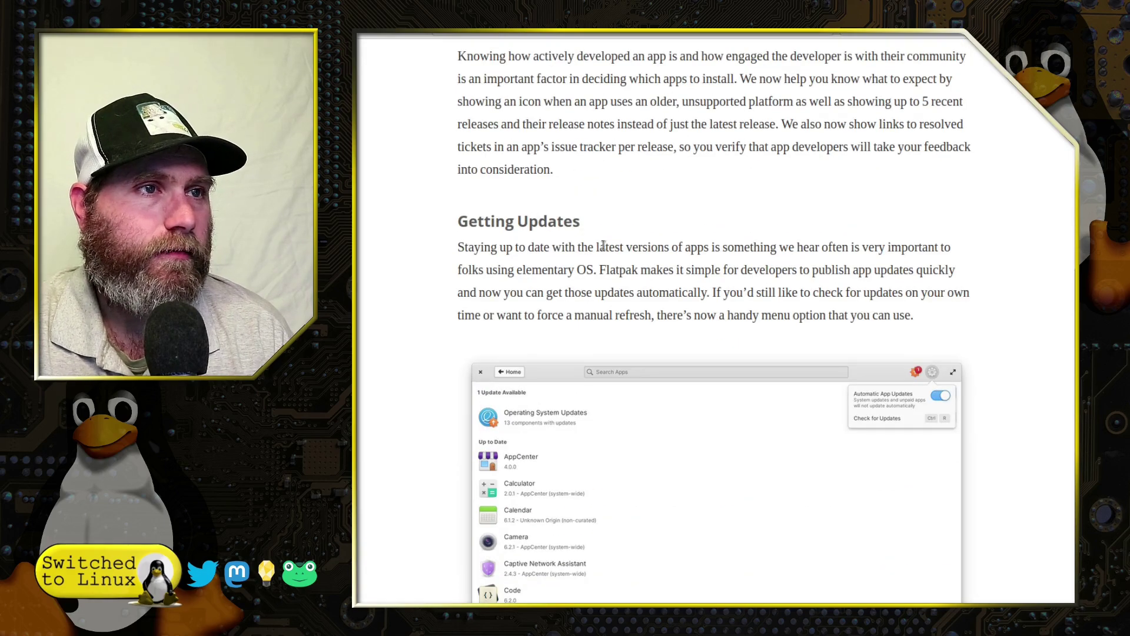
scroll(557, 245, down, 4)
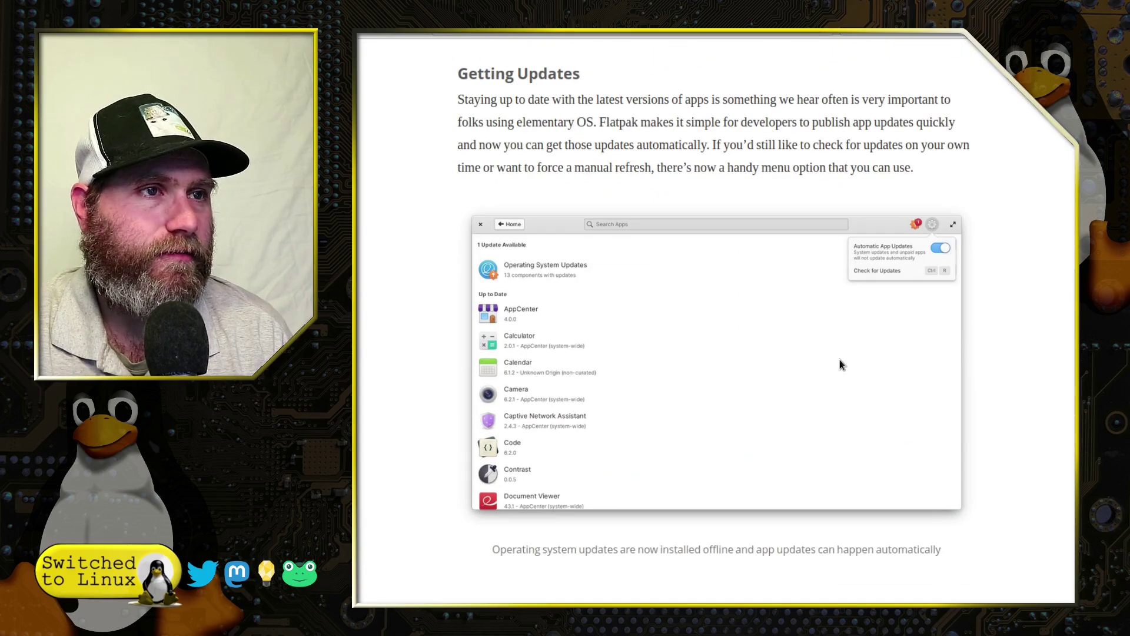
scroll(771, 371, down, 10)
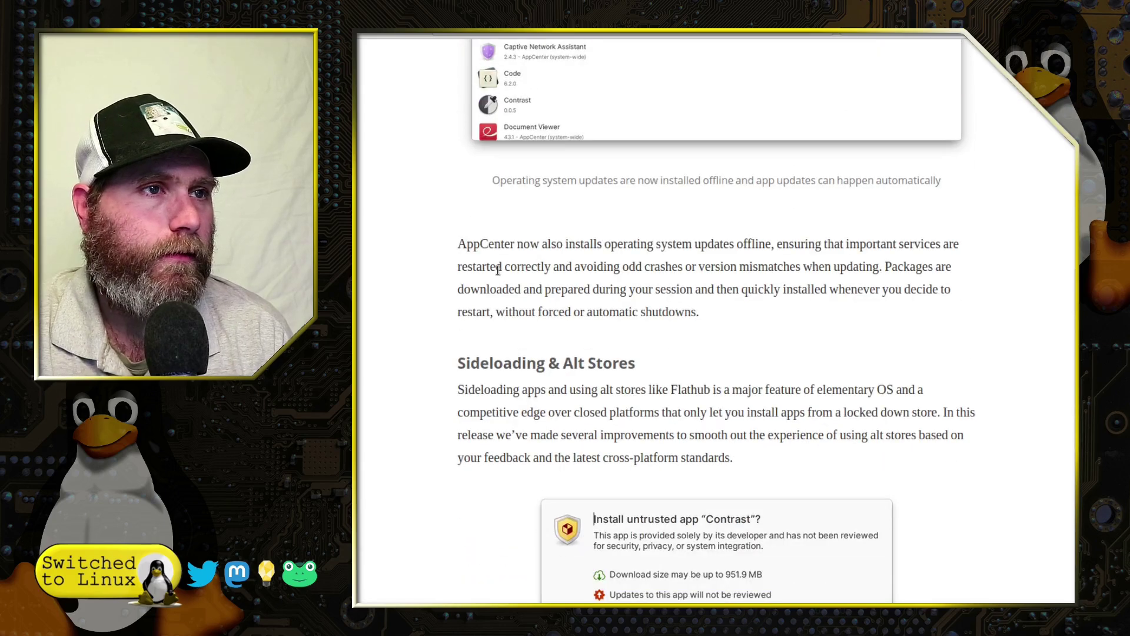
scroll(806, 294, up, 2)
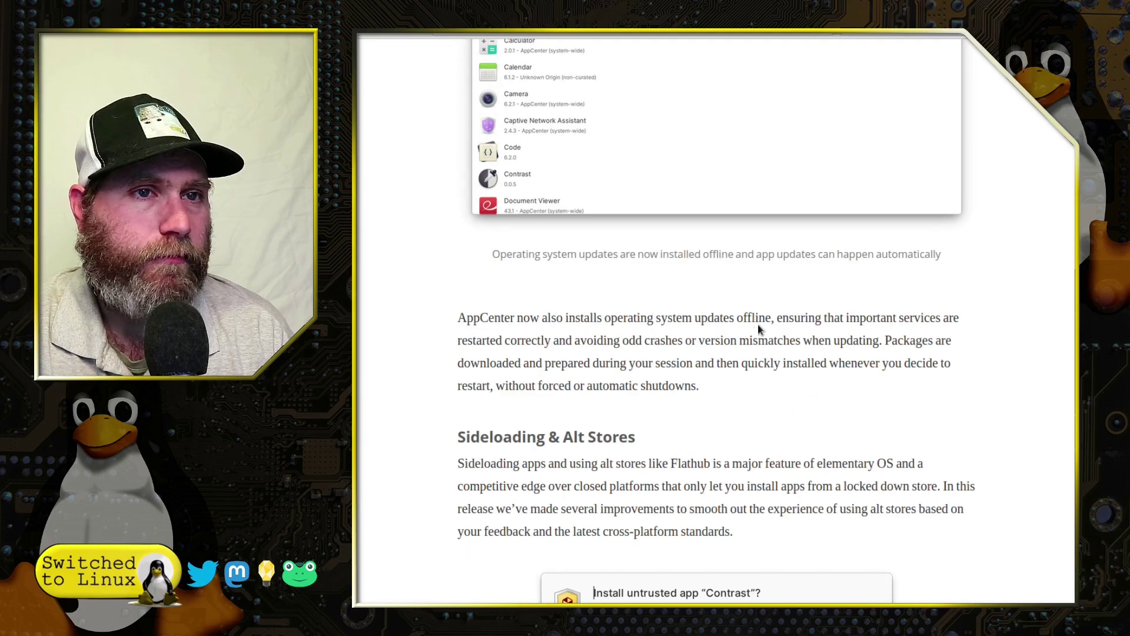
scroll(997, 383, down, 4)
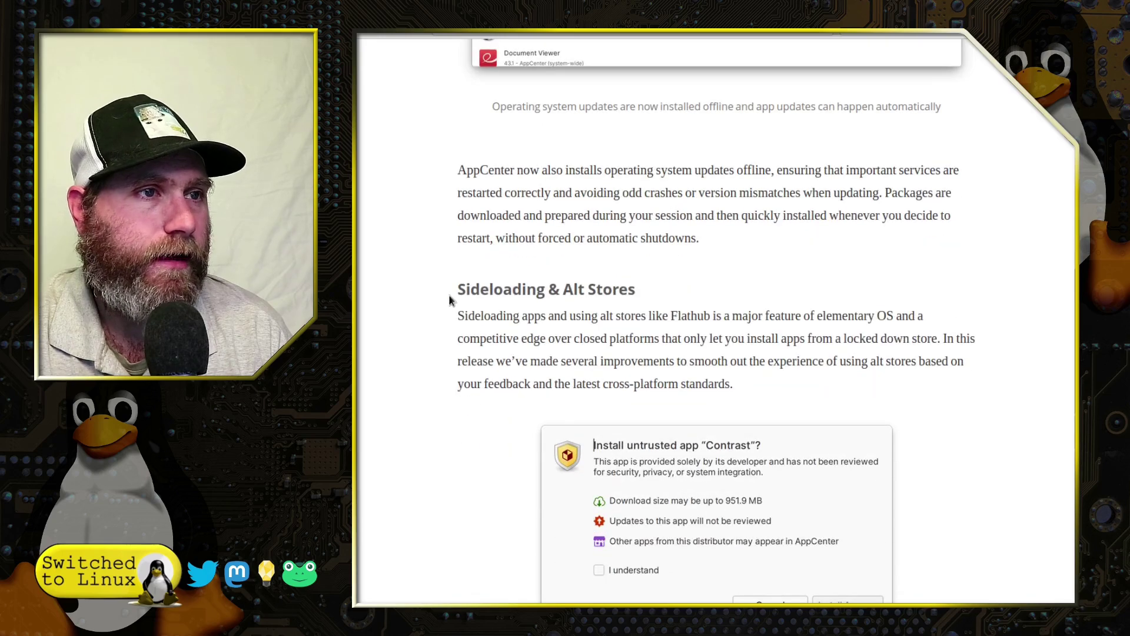
scroll(828, 359, down, 2)
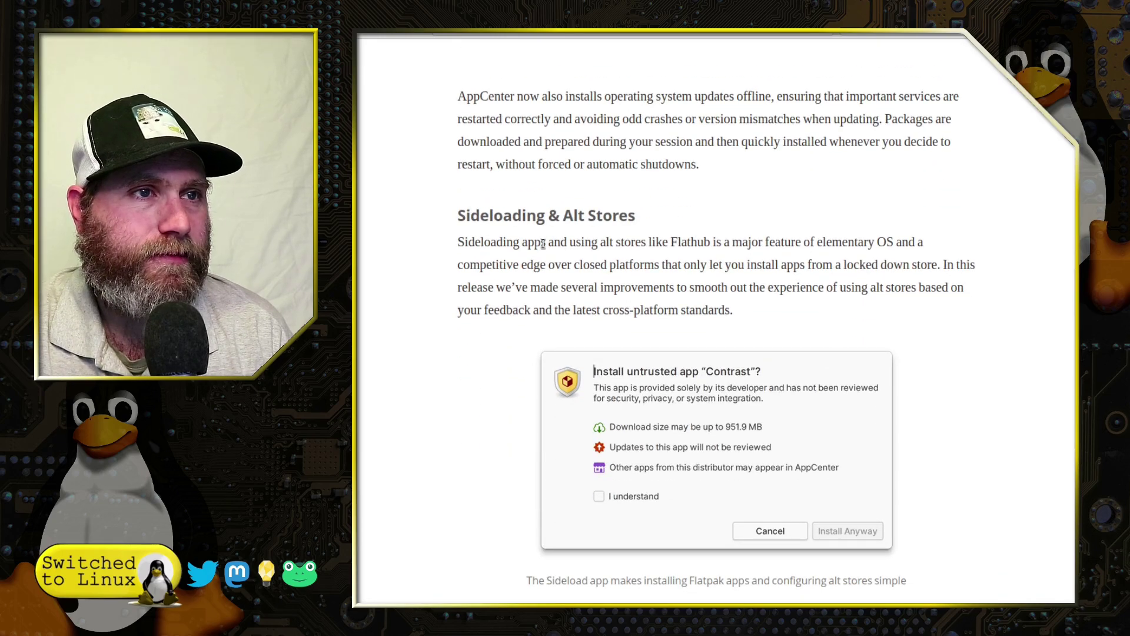
Finish reading the Sideloading & Alt Stores section and put the VM back in fullscreen
scroll(868, 306, up, 2)
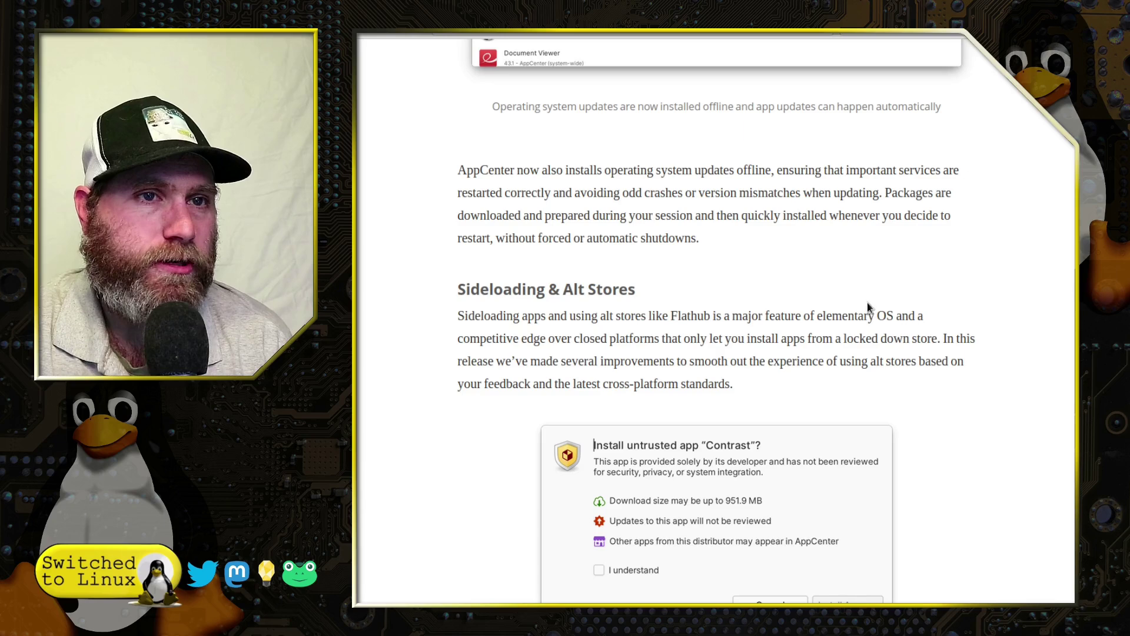
scroll(833, 358, down, 2)
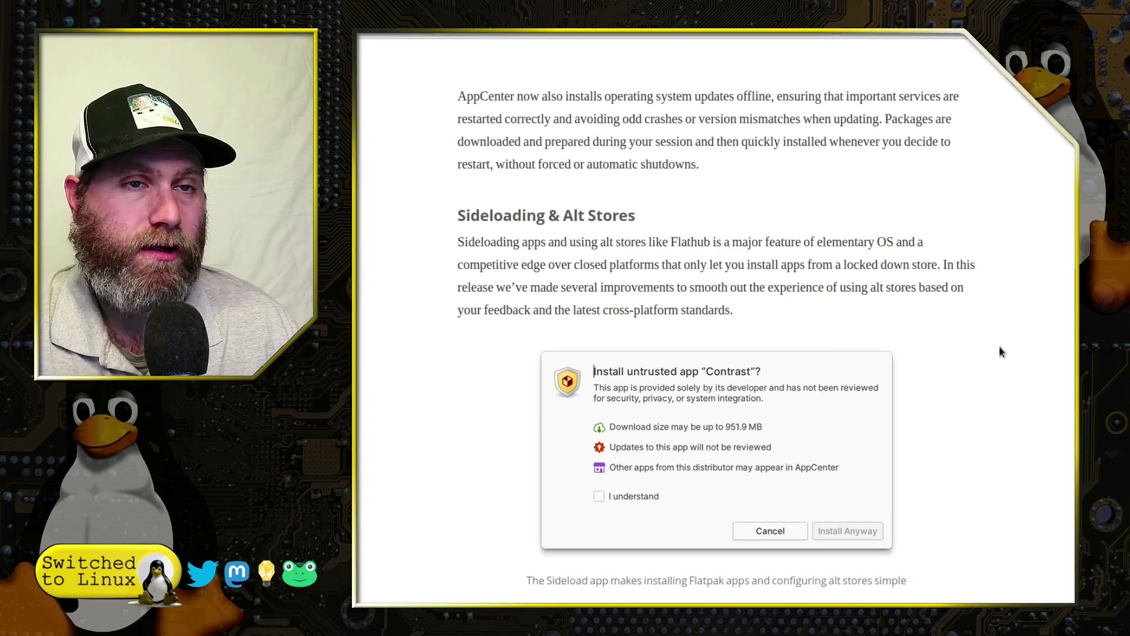
scroll(537, 305, down, 2)
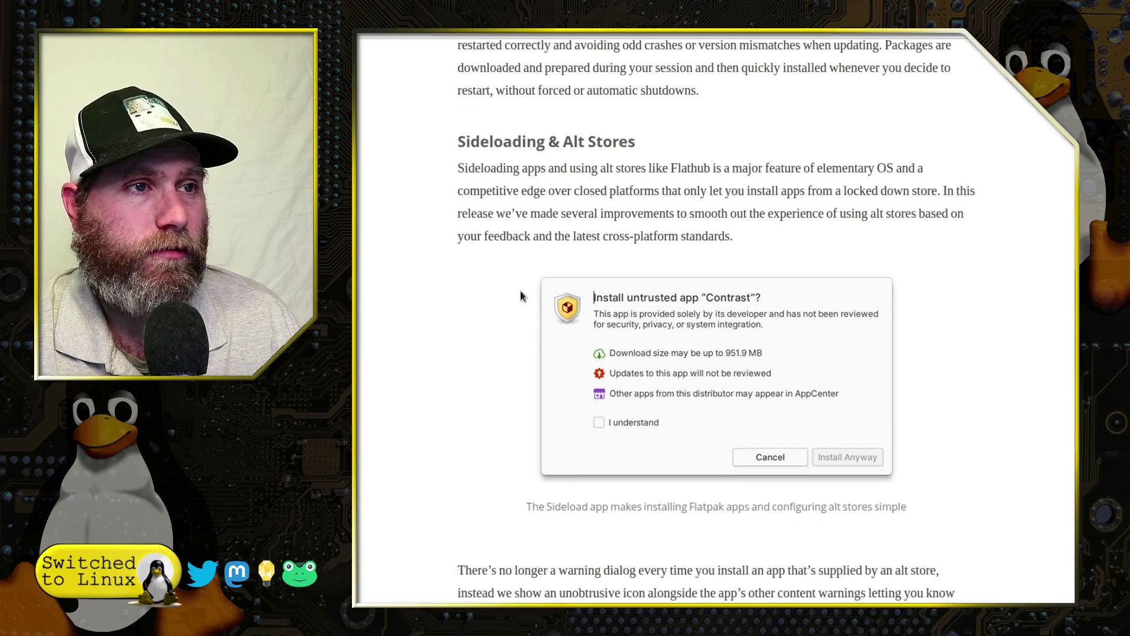
scroll(589, 235, up, 2)
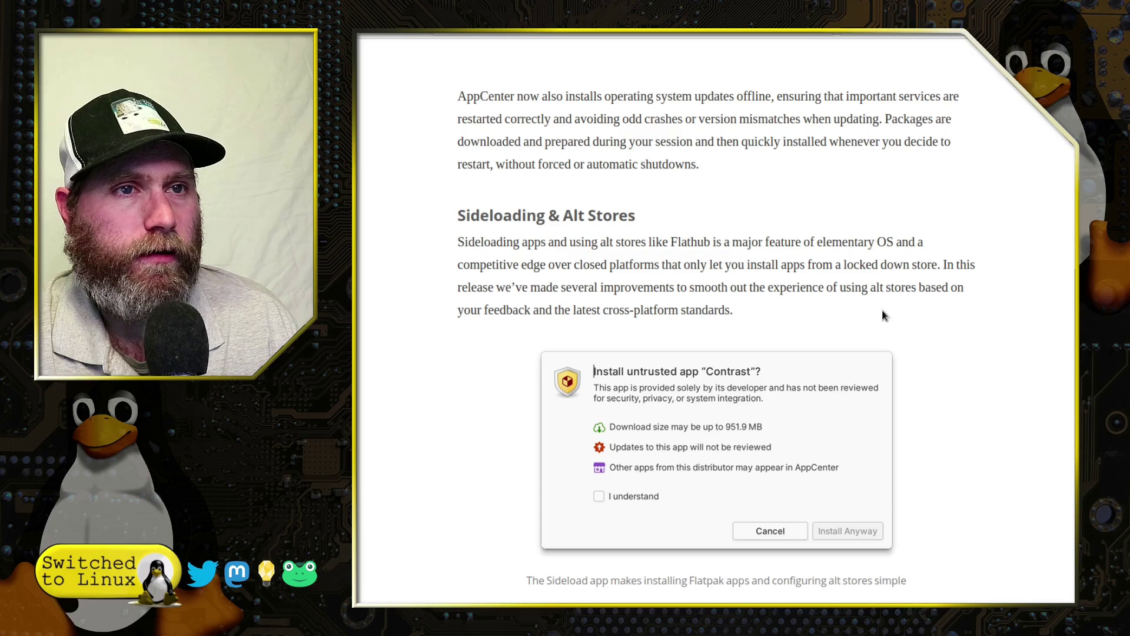
scroll(954, 341, down, 3)
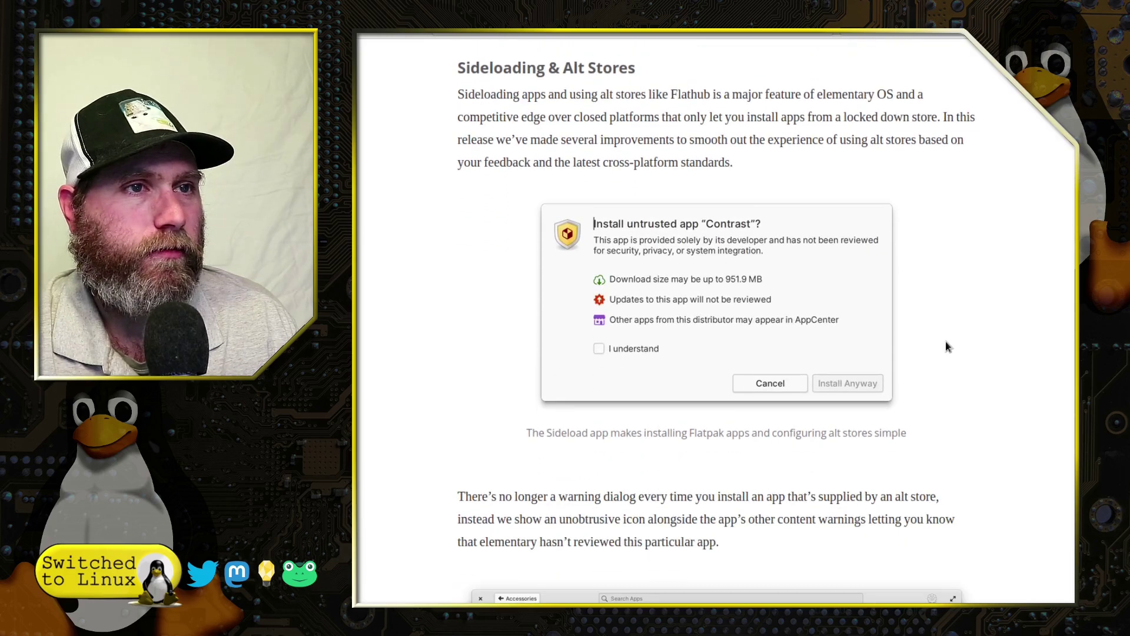
scroll(775, 229, down, 4)
scroll(775, 230, up, 4)
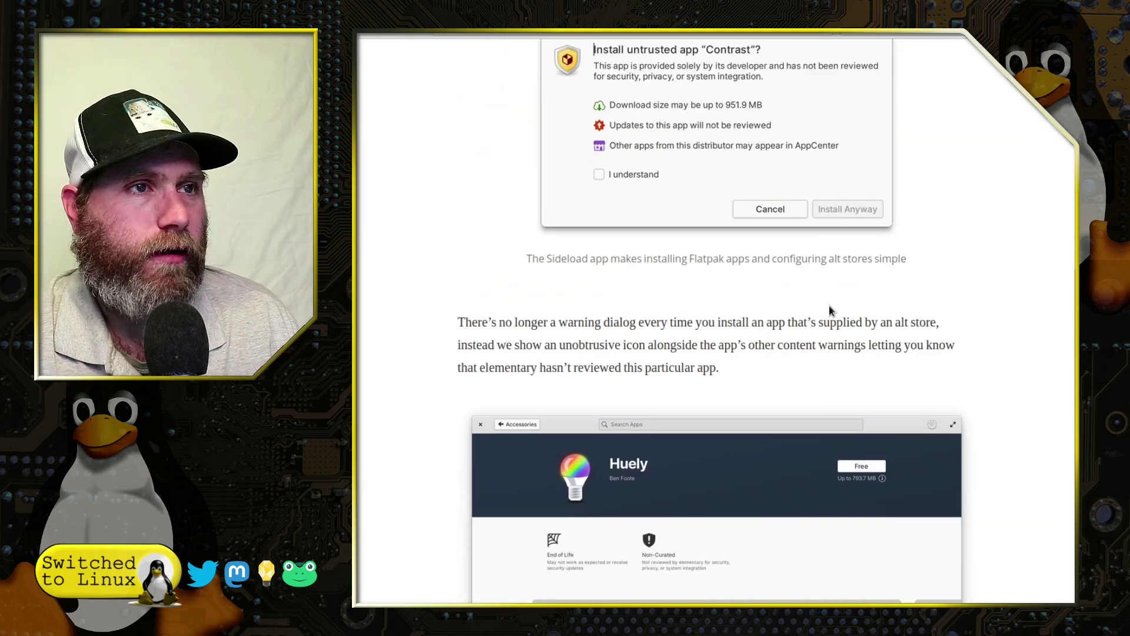
scroll(789, 343, down, 1)
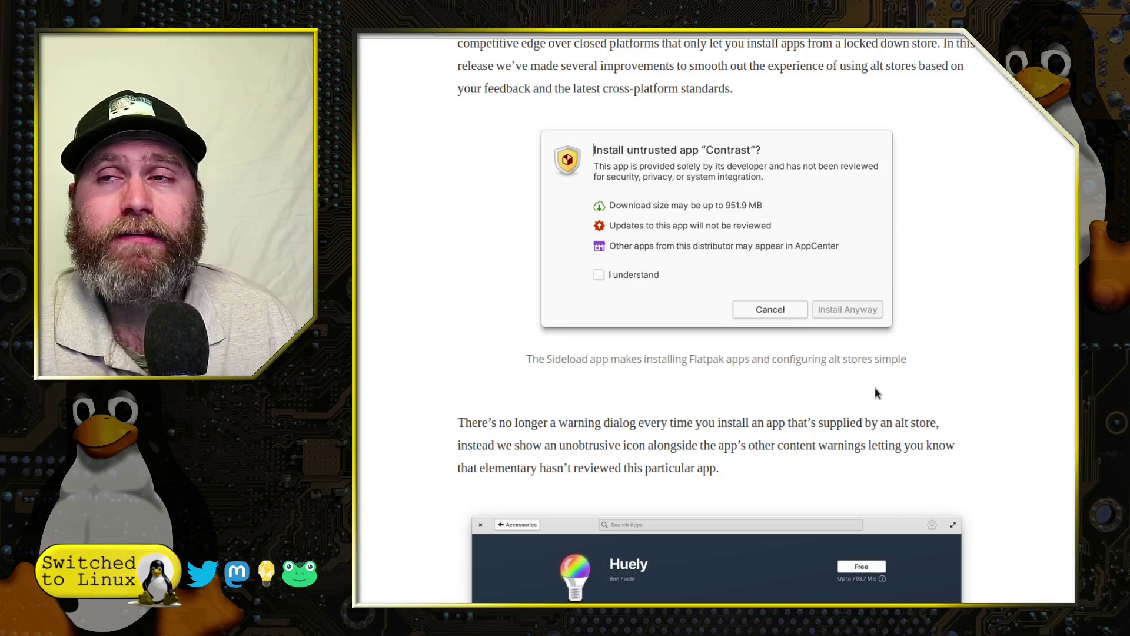
scroll(794, 429, down, 5)
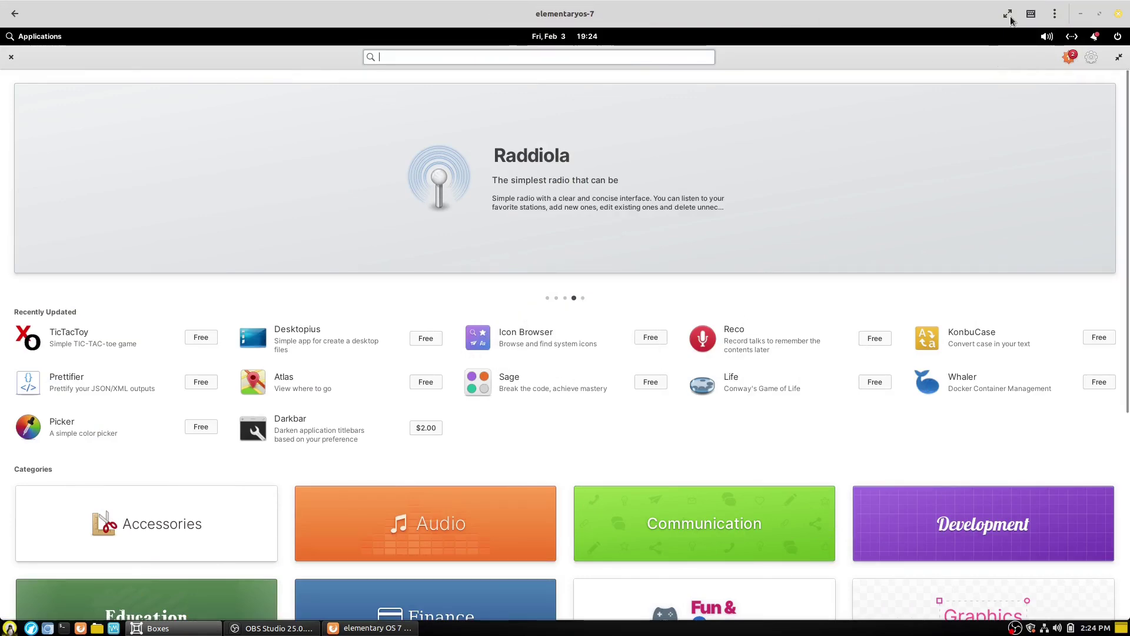
click(1008, 13)
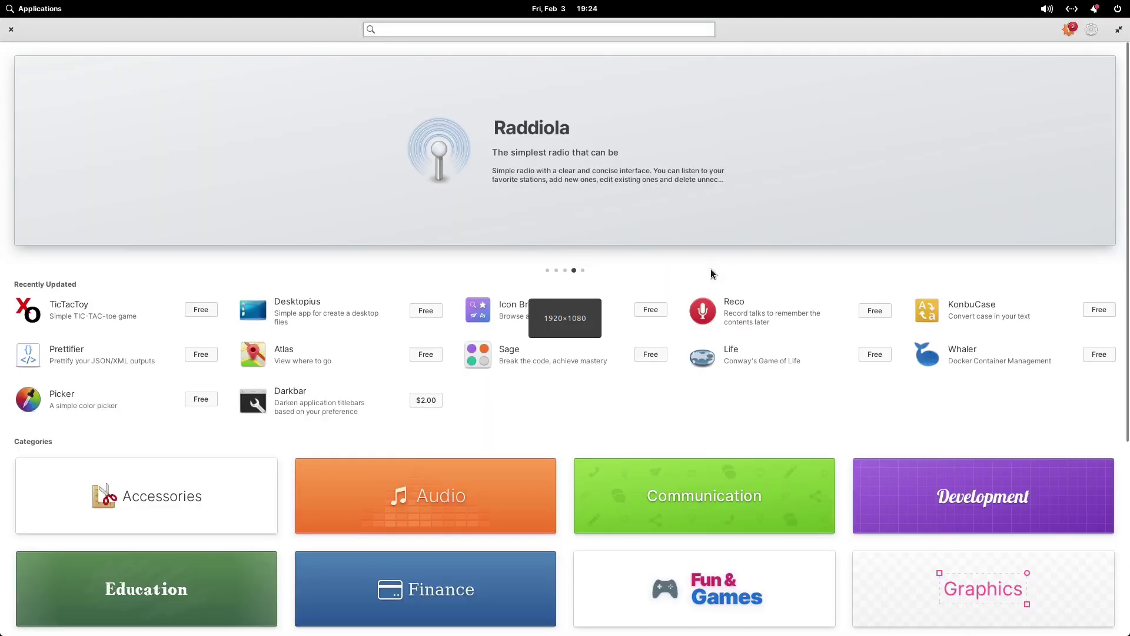
scroll(928, 425, down, 3)
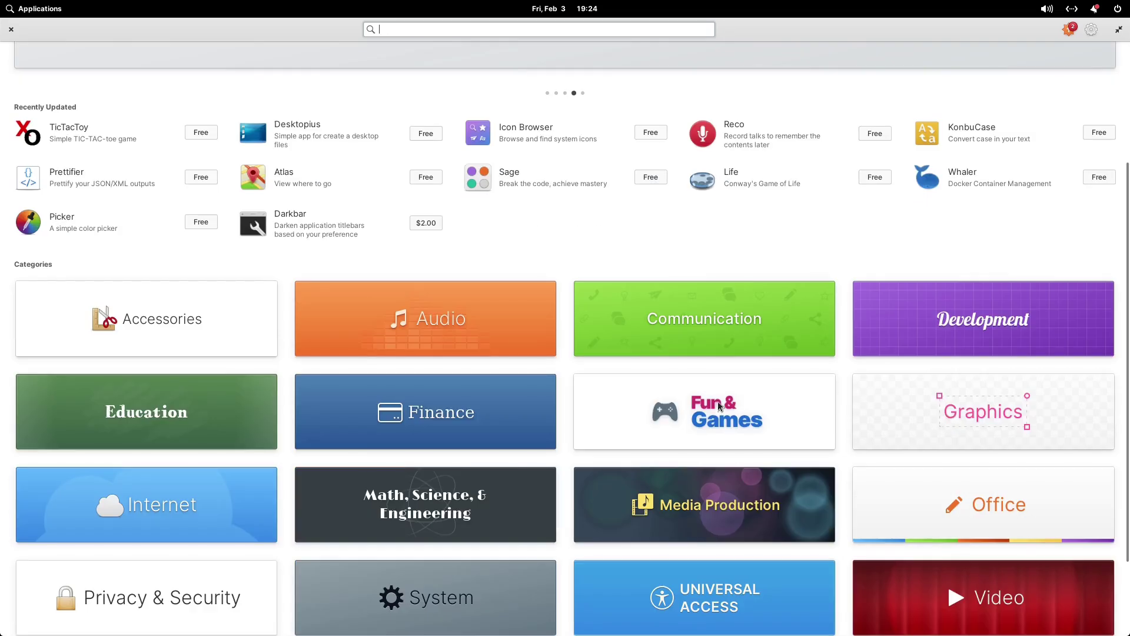
click(725, 398)
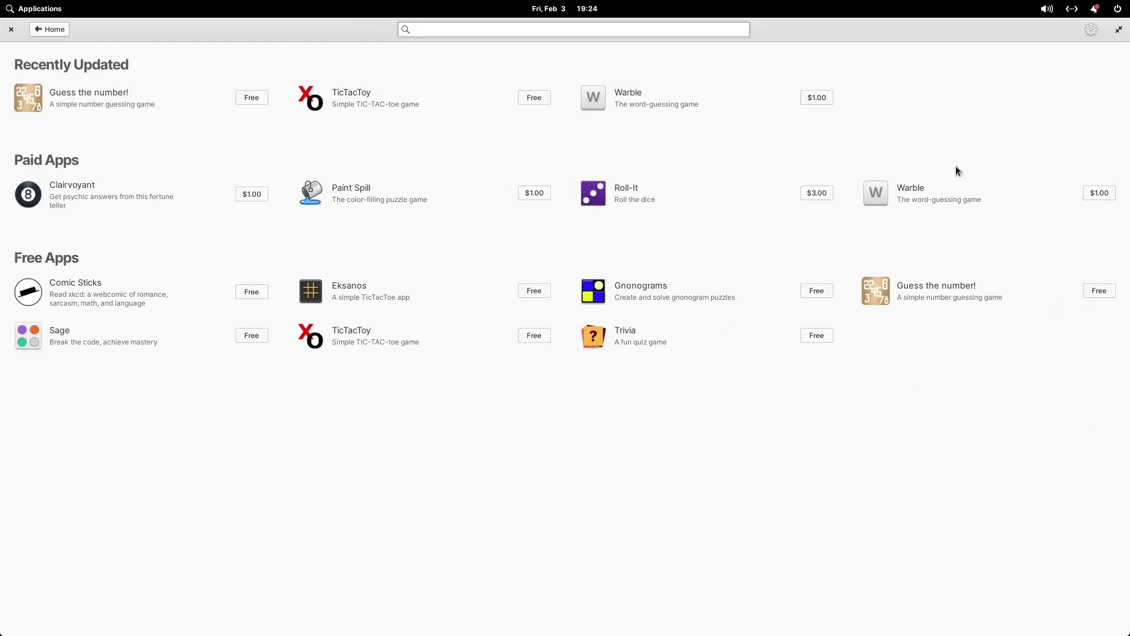
click(63, 28)
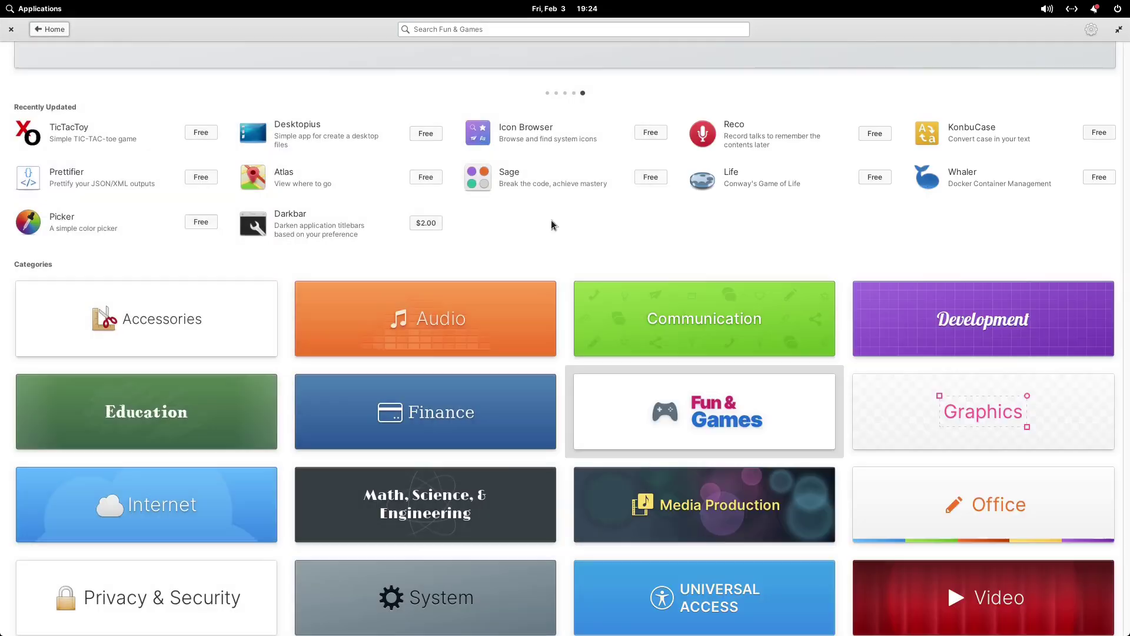
click(1018, 500)
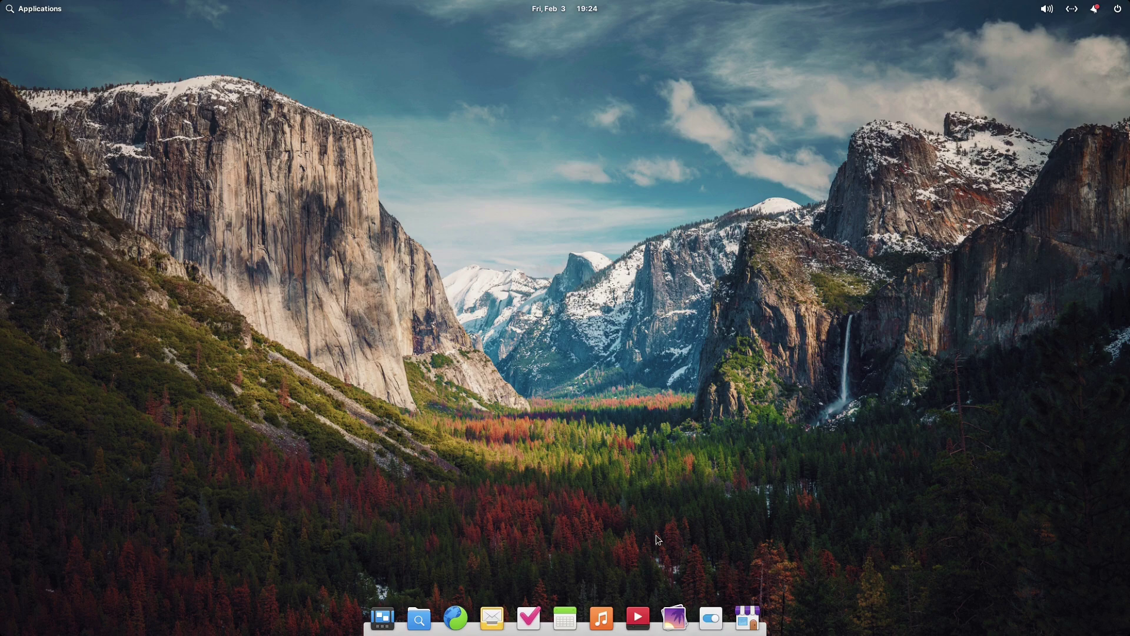
click(748, 618)
Search AppCenter for 'gimp' and follow the No Apps Found link to Flathub's gimp results
text(gimp)
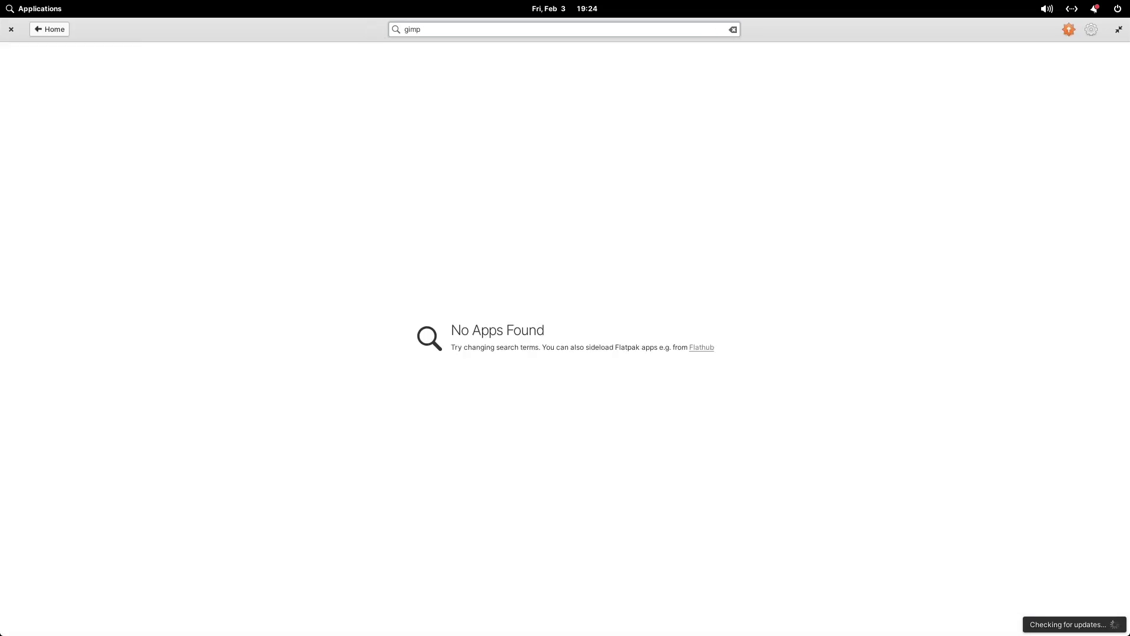
click(701, 347)
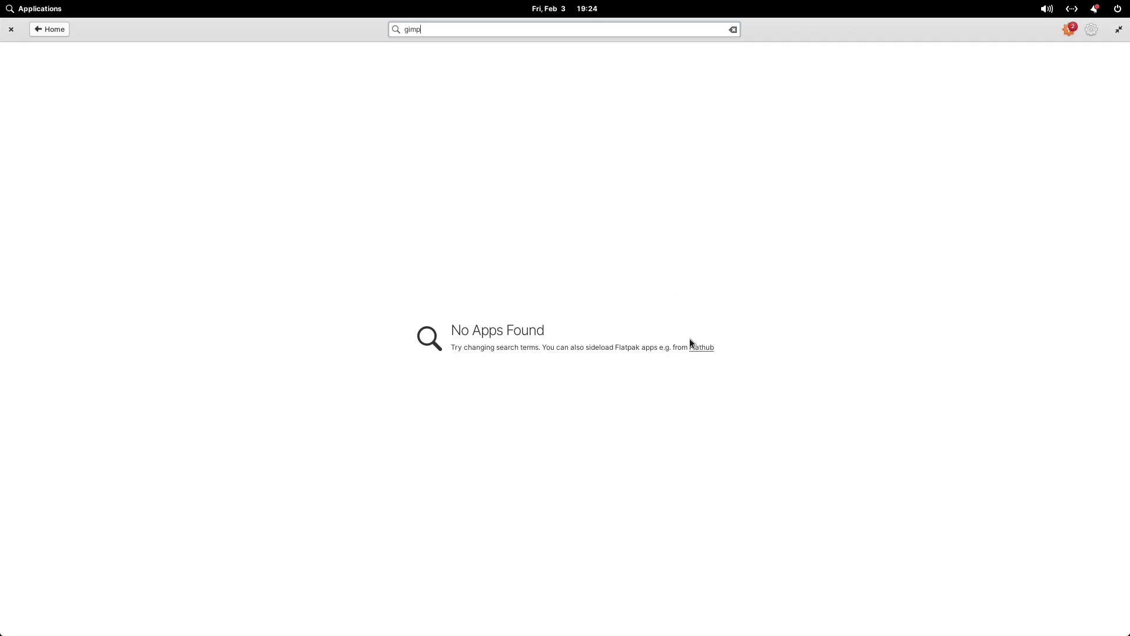
click(705, 349)
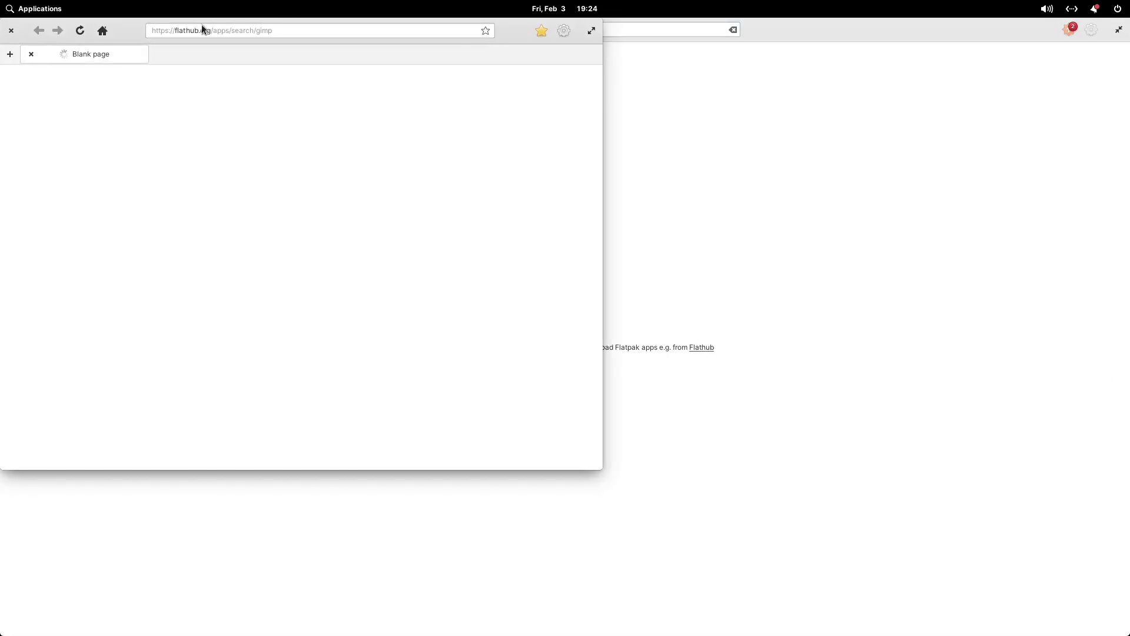
Download org.gimp.GIMP.flatpakref from Flathub's GIMP page and open it from the downloads list
drag(127, 33, 456, 119)
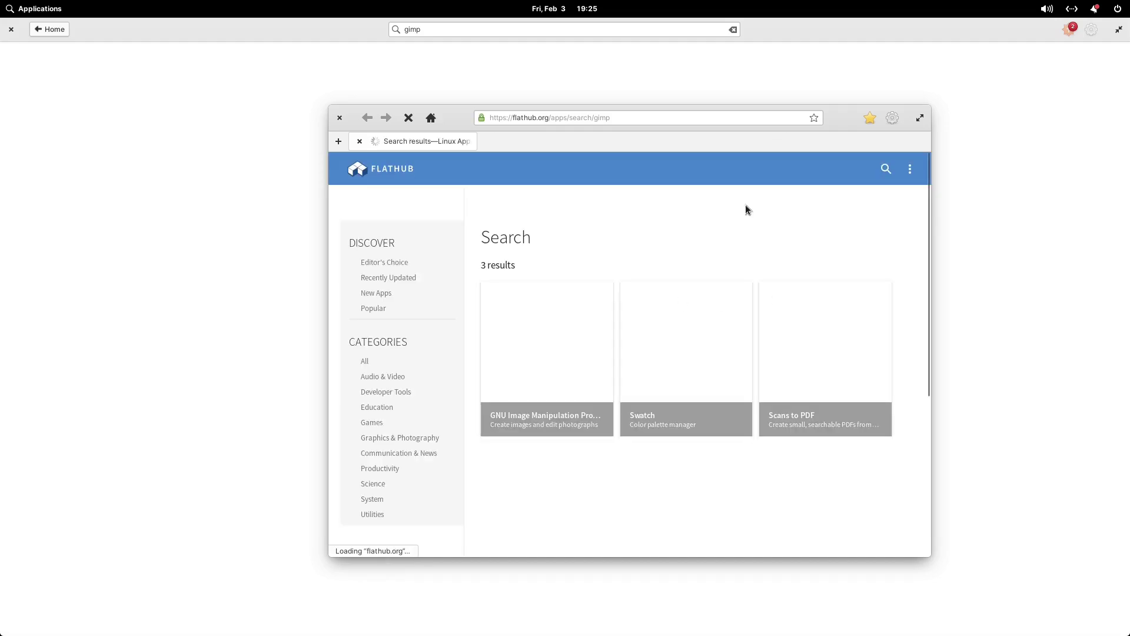
click(580, 387)
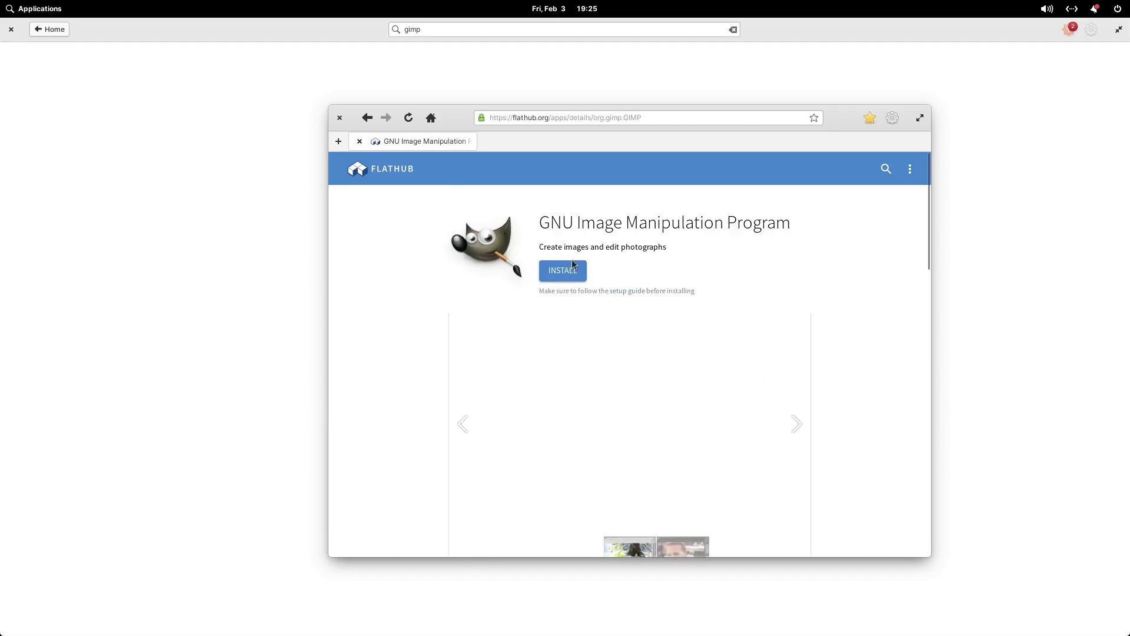
click(571, 270)
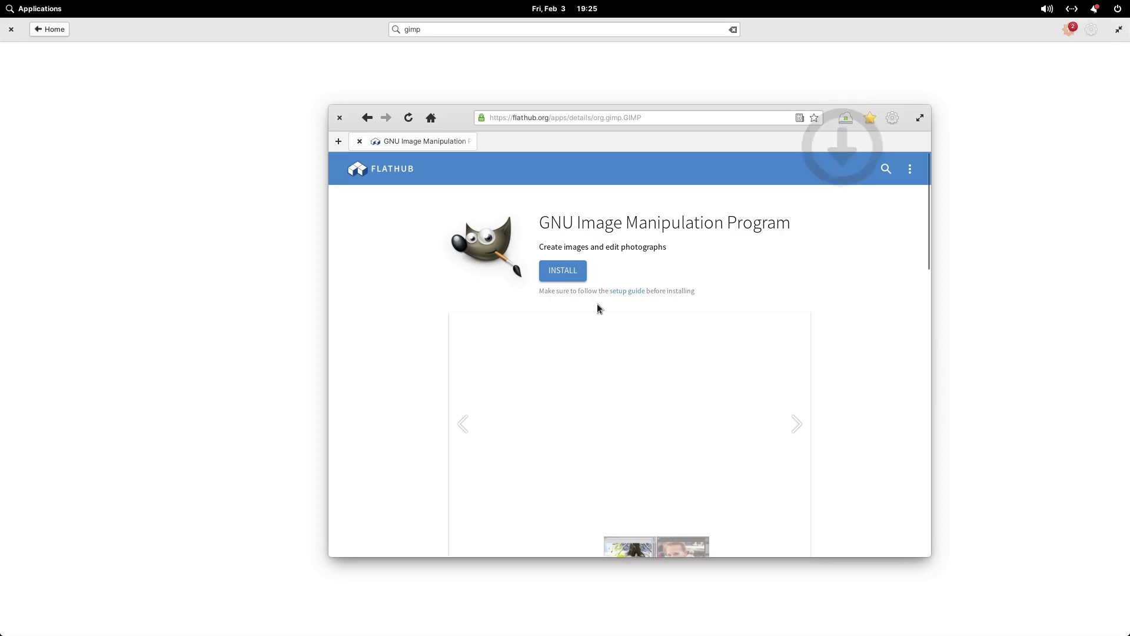
click(845, 119)
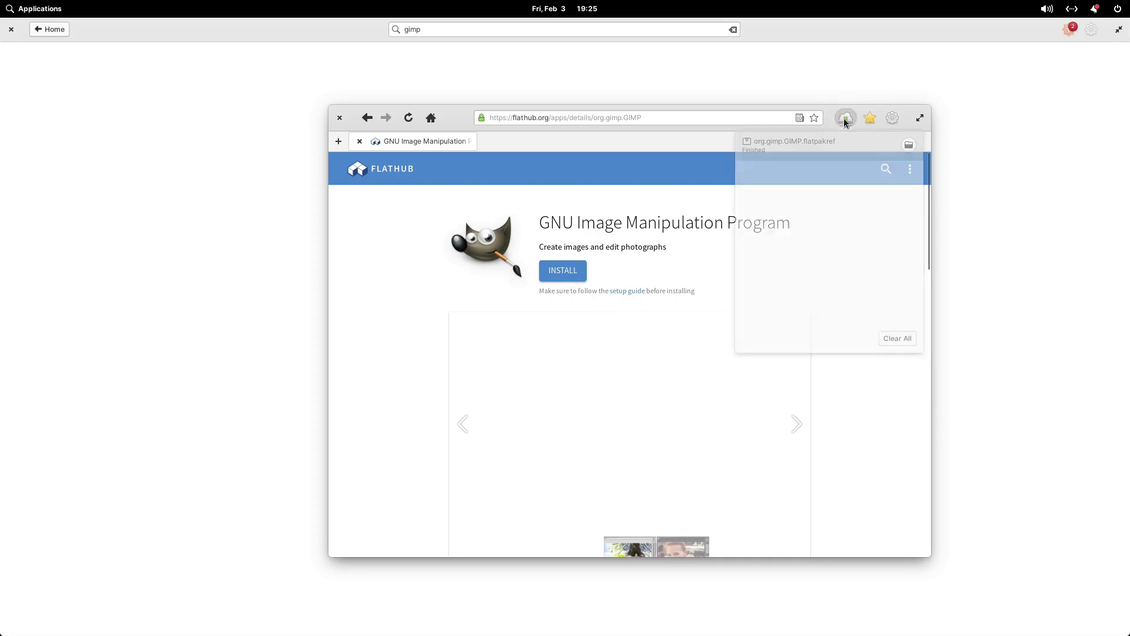
click(790, 147)
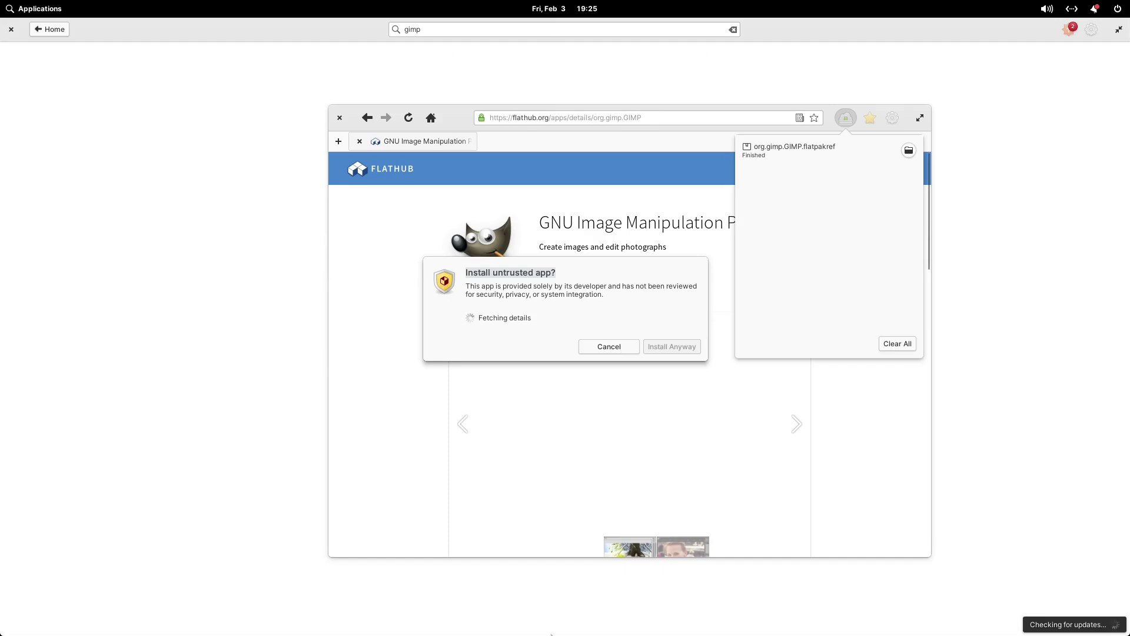
Restore AppCenter to a smaller window, raise the Flathub GIMP page, and bring back the Sideload prompt
double_click(182, 30)
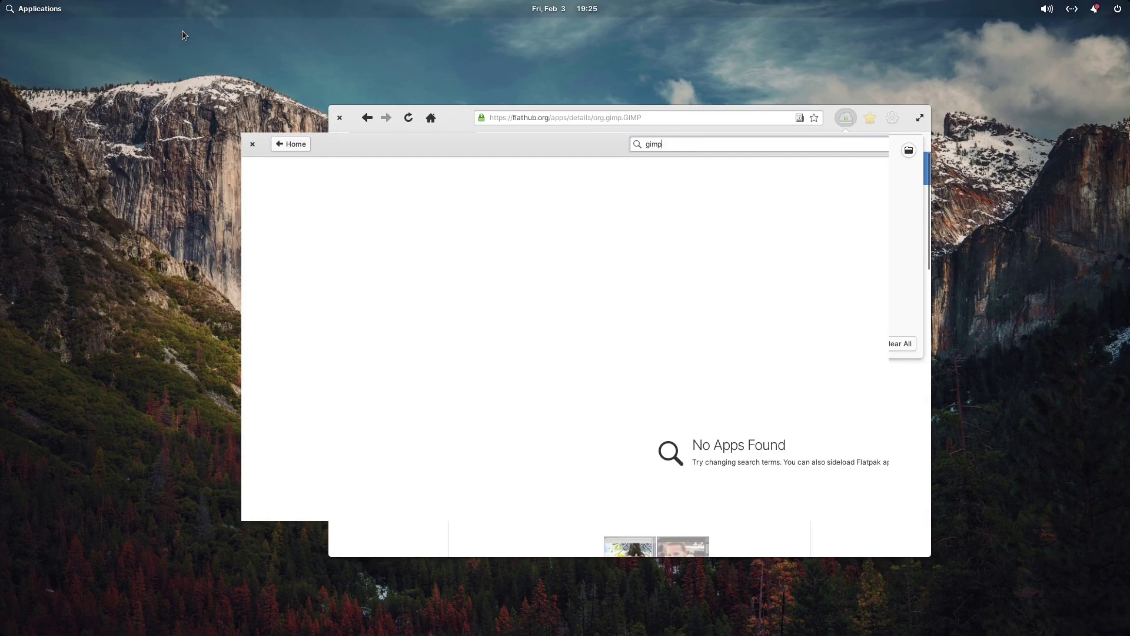
drag(789, 146, 834, 81)
click(894, 523)
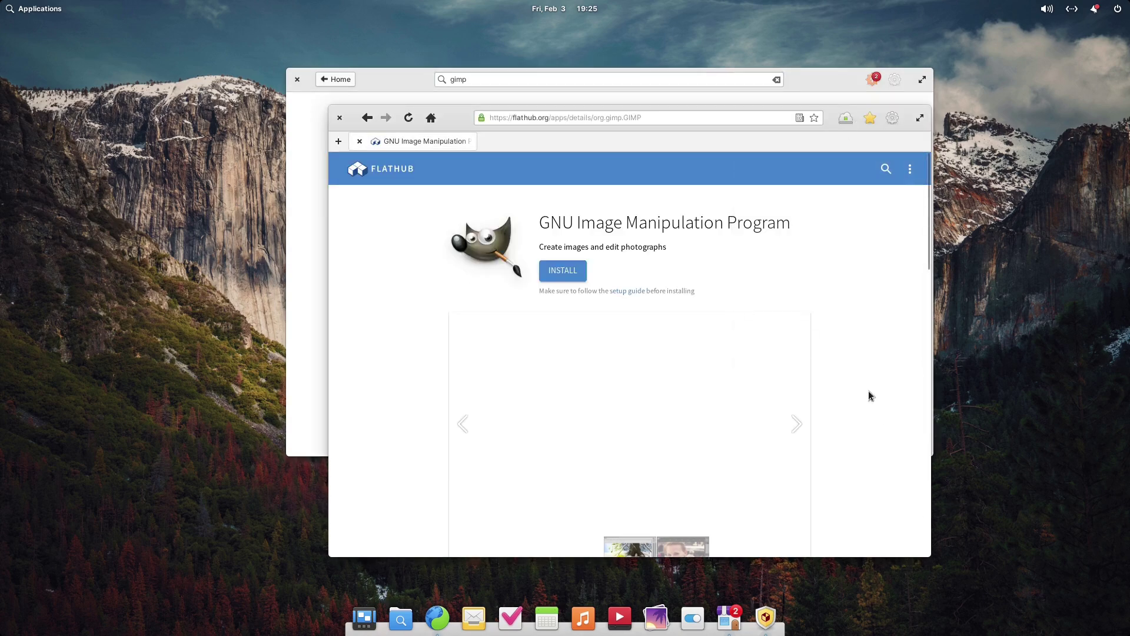
click(769, 621)
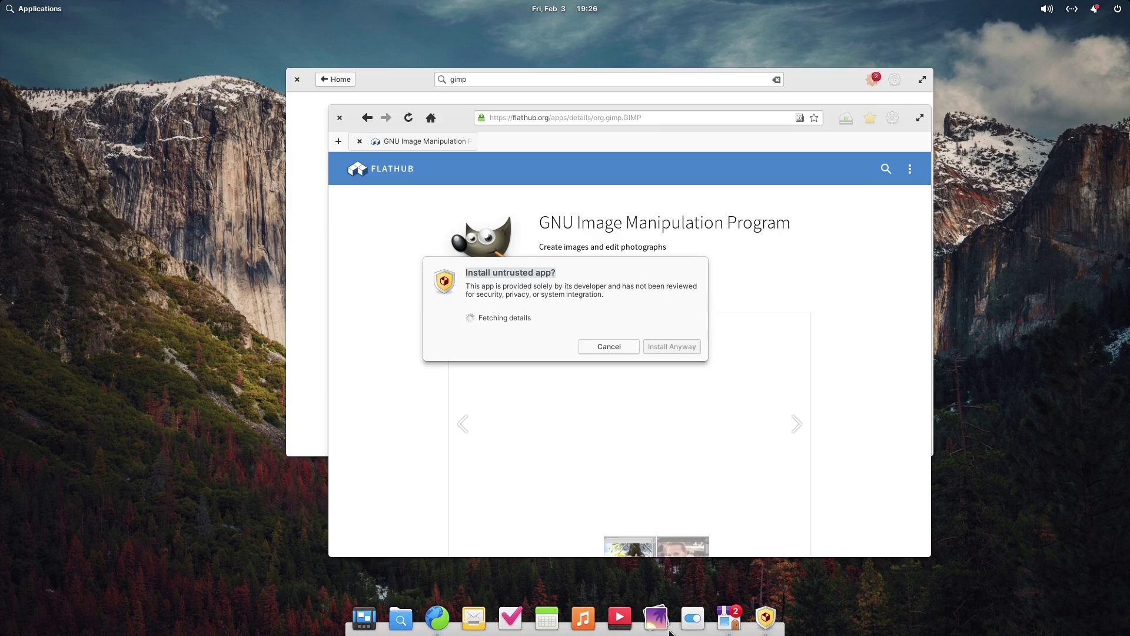
Open System Settings, reshow the finished GIMP download, then close settings and bring AppCenter forward
click(694, 619)
drag(528, 149, 296, 119)
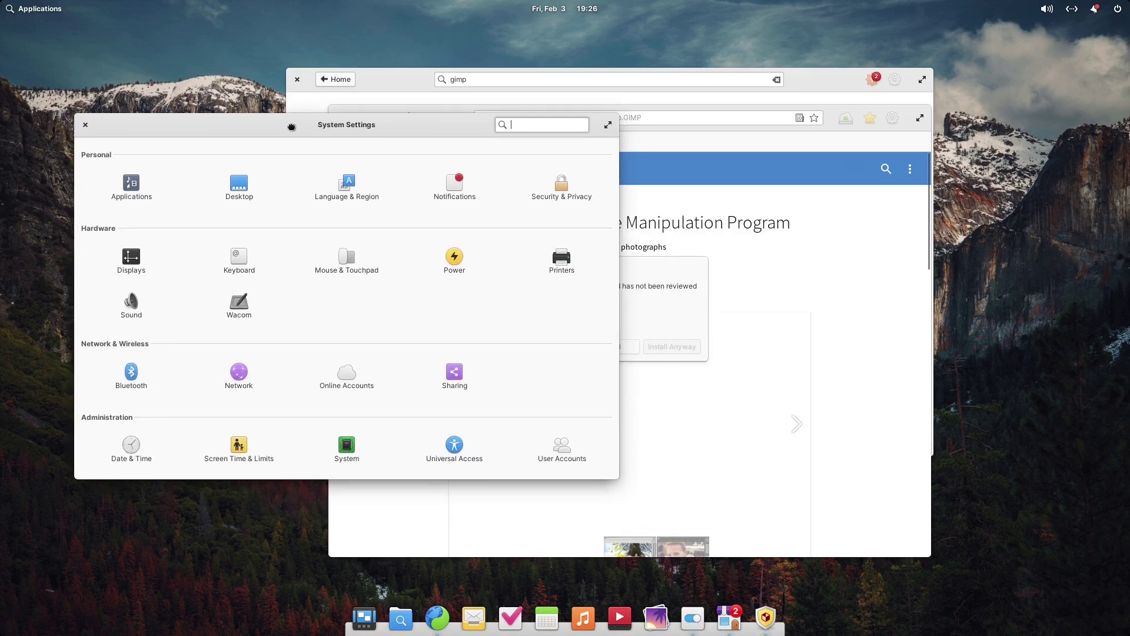
click(670, 275)
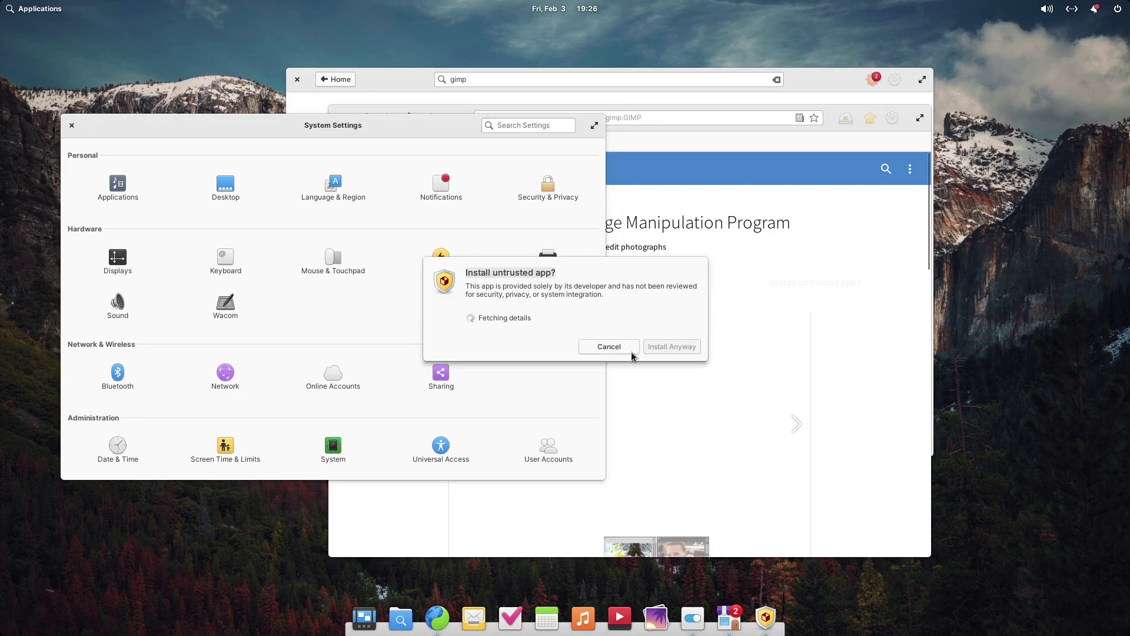
click(609, 349)
click(716, 320)
click(845, 120)
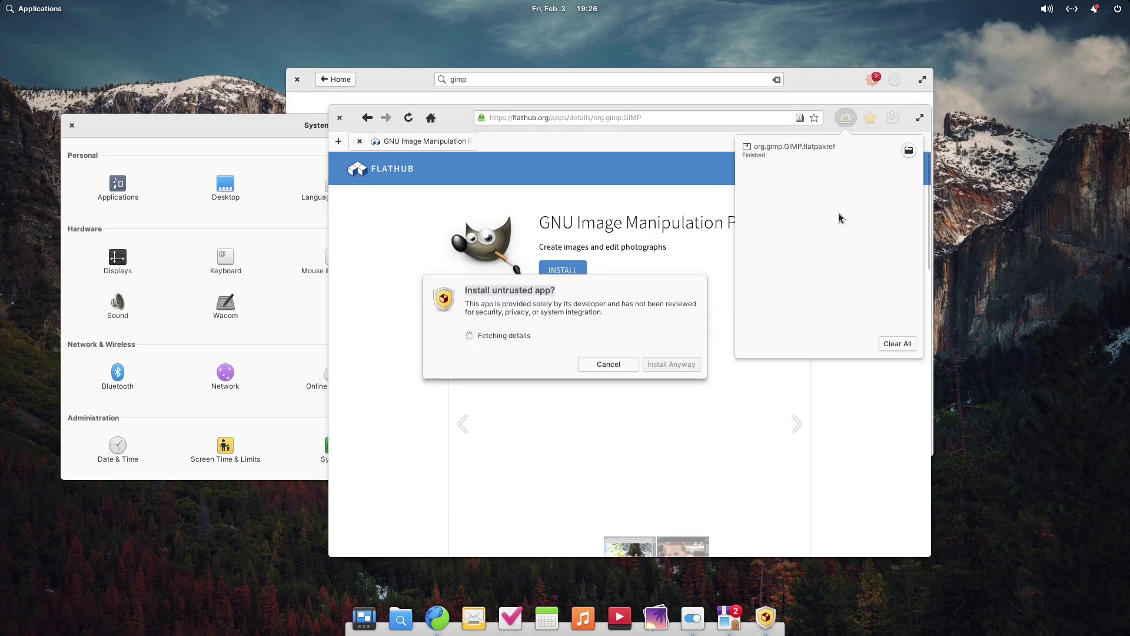
drag(249, 135, 240, 113)
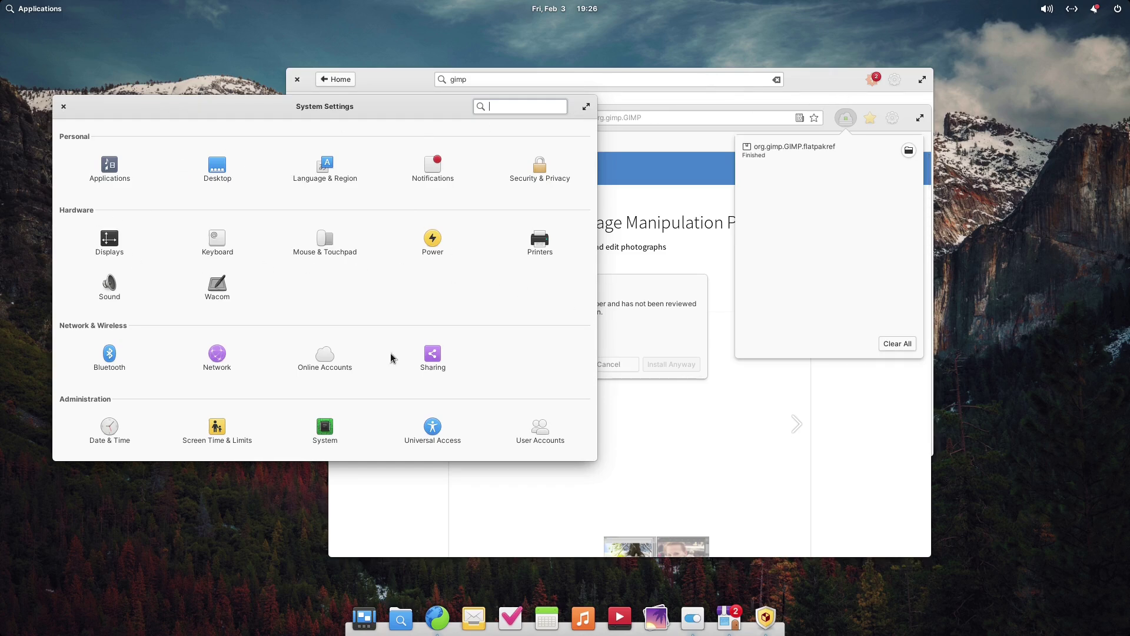
click(62, 107)
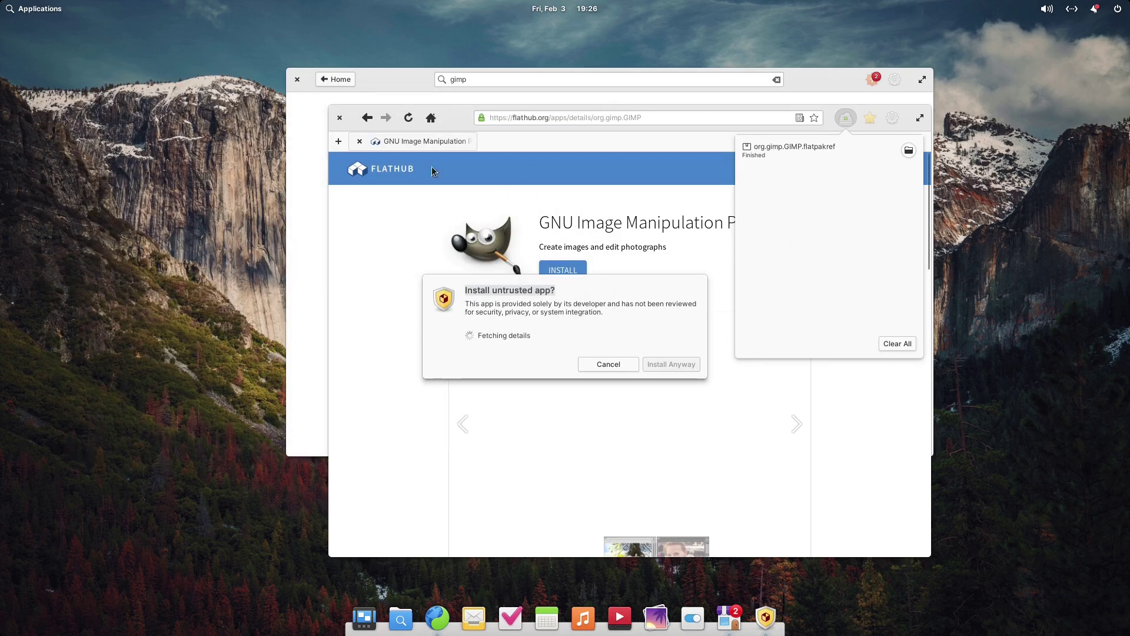
click(398, 76)
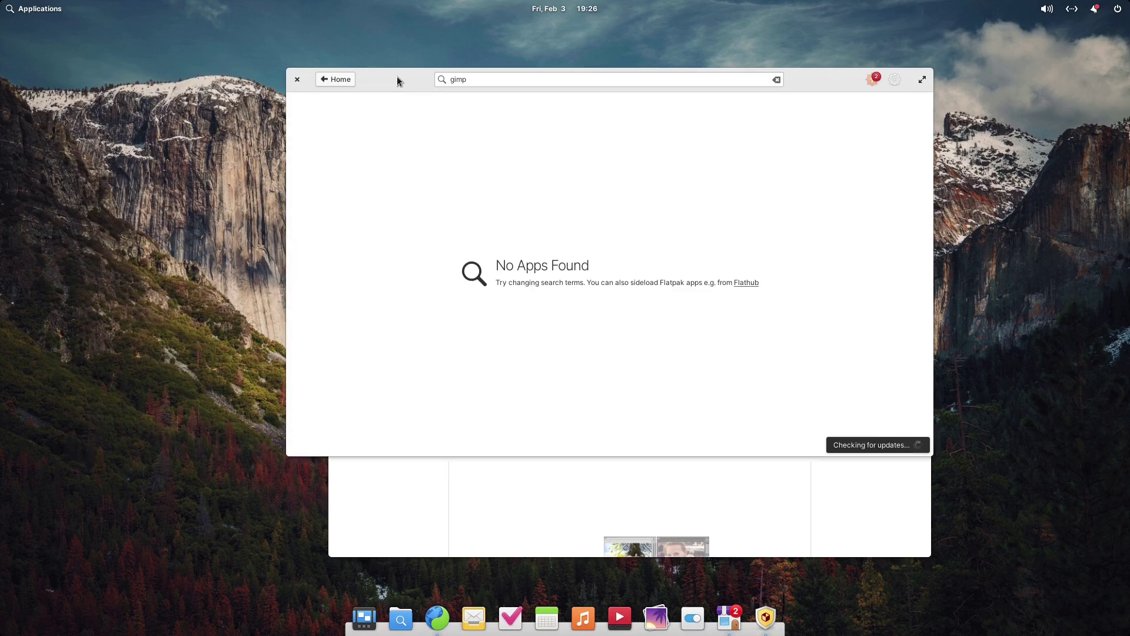
Toggle Automatic App Updates on and back off in AppCenter's gear menu
click(895, 81)
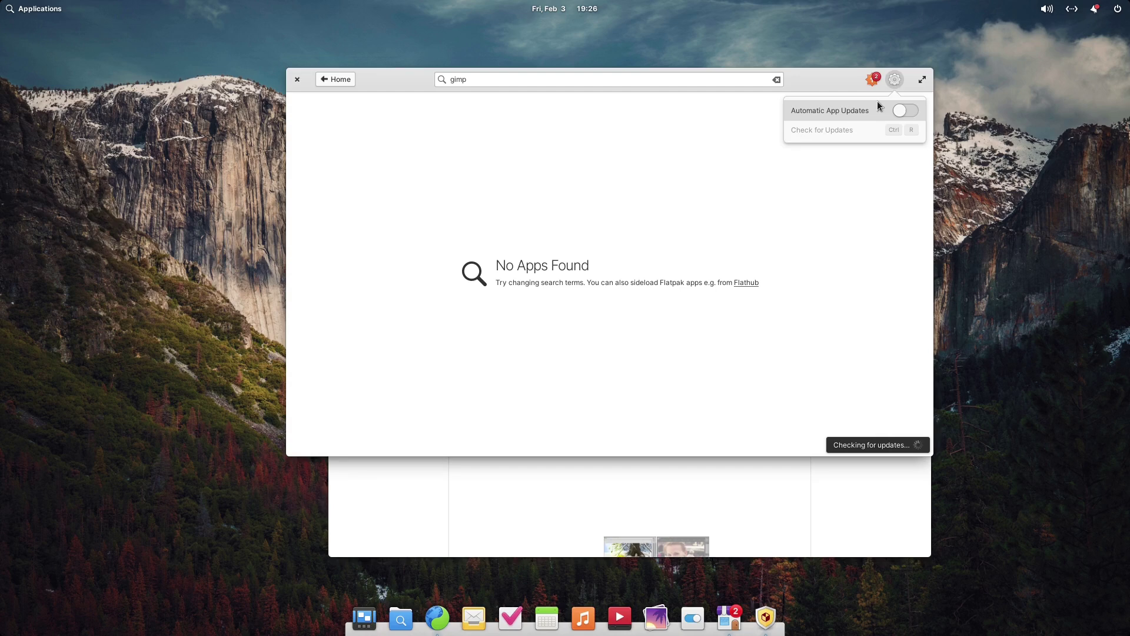
click(905, 111)
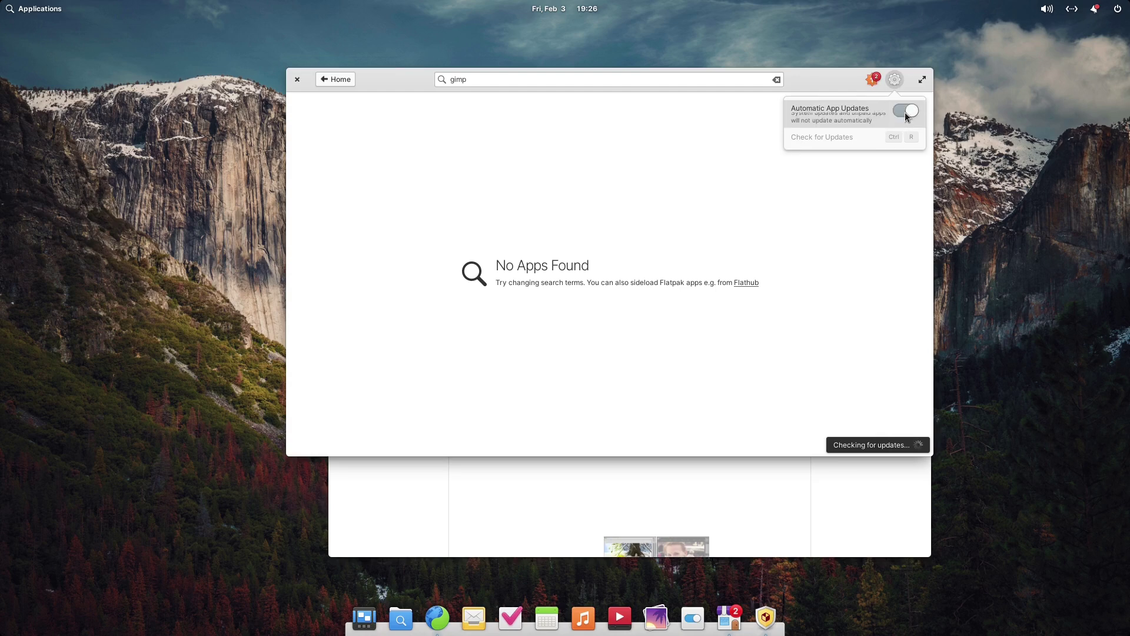
click(906, 113)
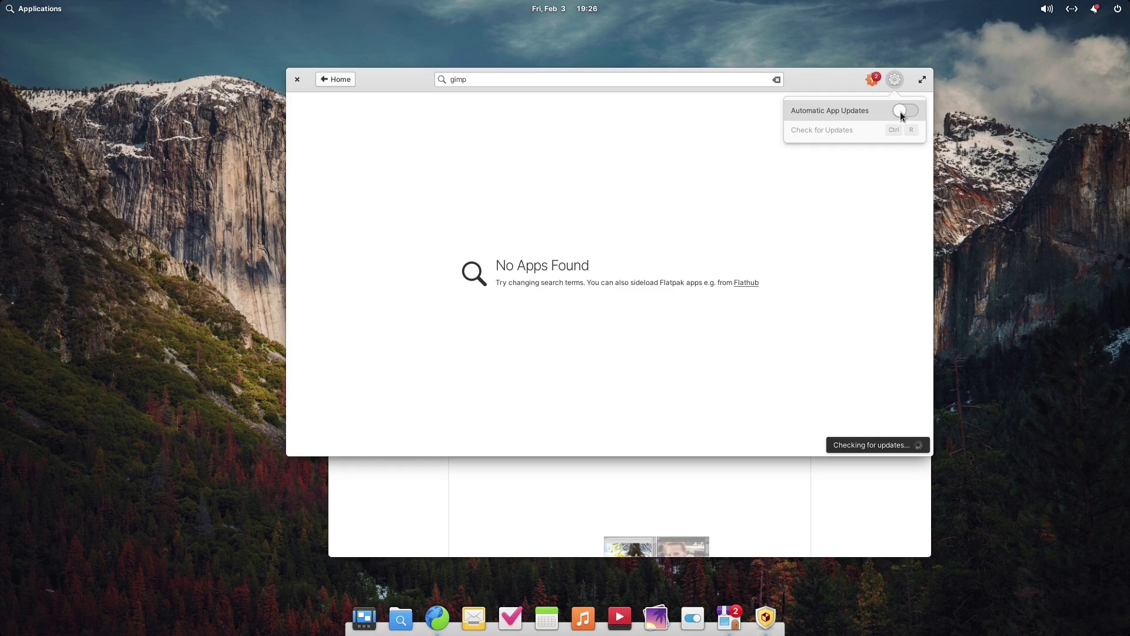
click(333, 81)
Return AppCenter to its home page and move the window up and to the left
click(342, 86)
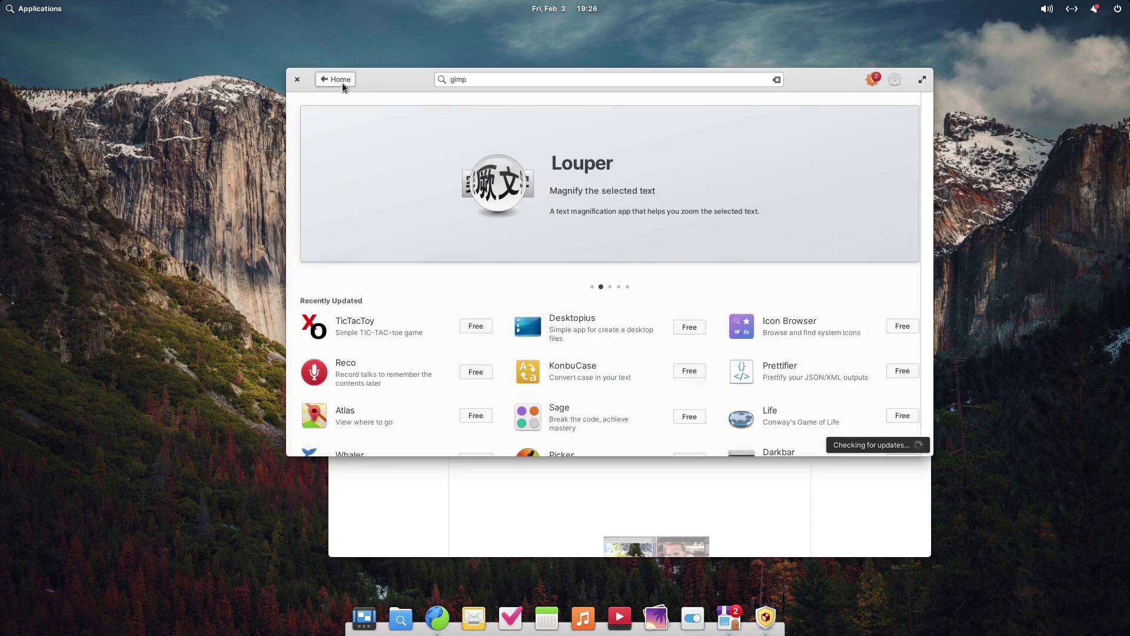
scroll(673, 225, down, 10)
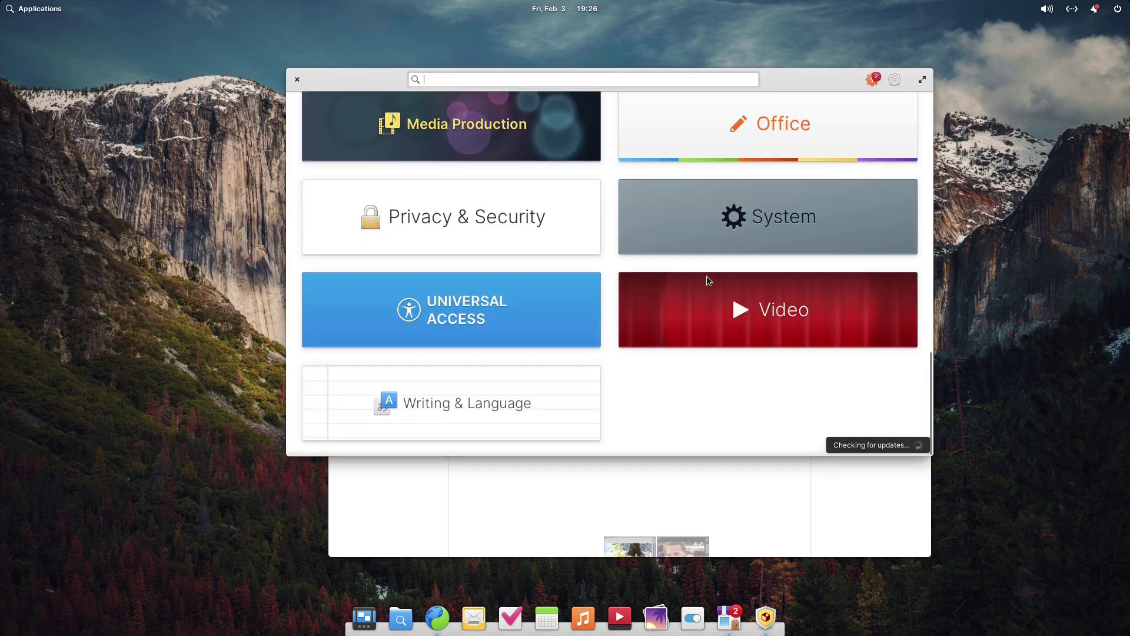
scroll(706, 278, up, 10)
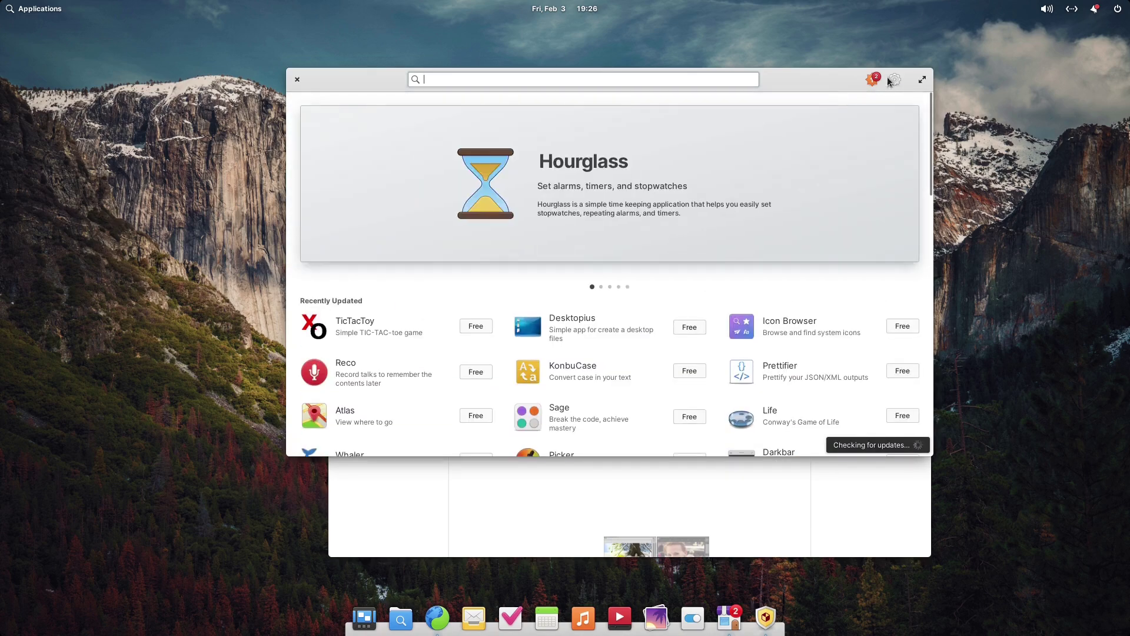
drag(810, 79, 566, 45)
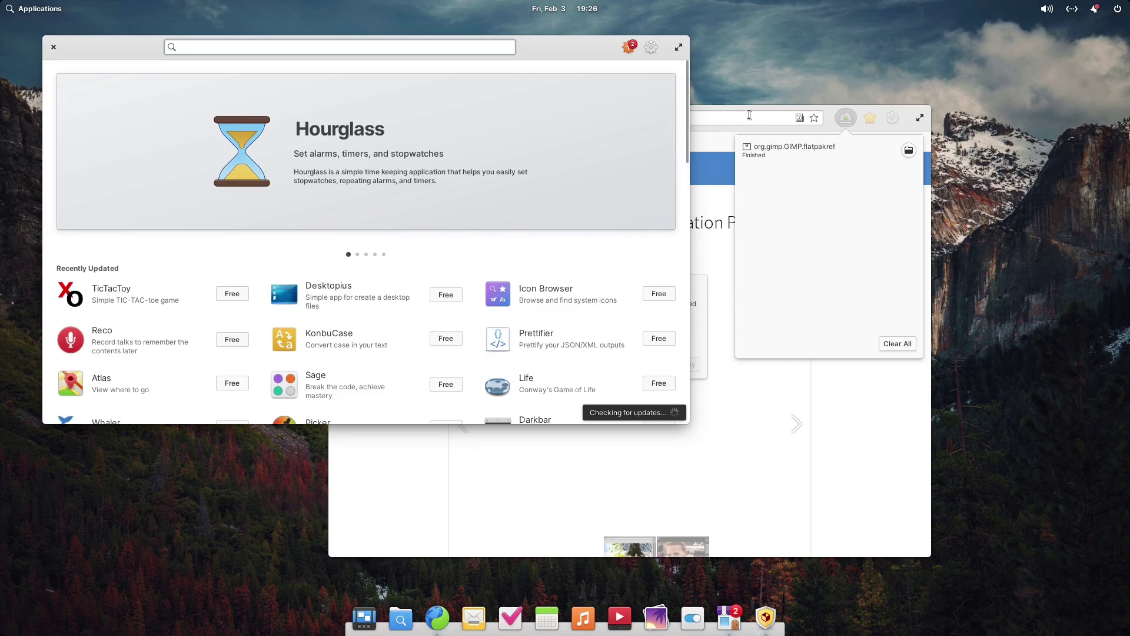
Close AppCenter, acknowledge the untrusted-app warning, and cancel Sideload's GIMP install
click(53, 46)
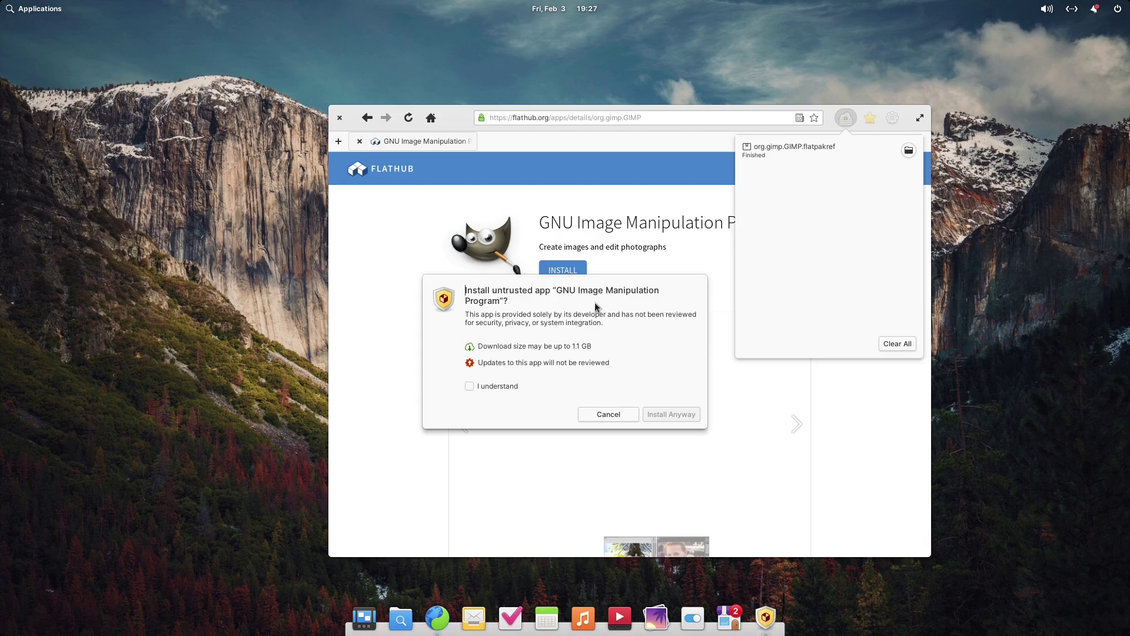
click(471, 386)
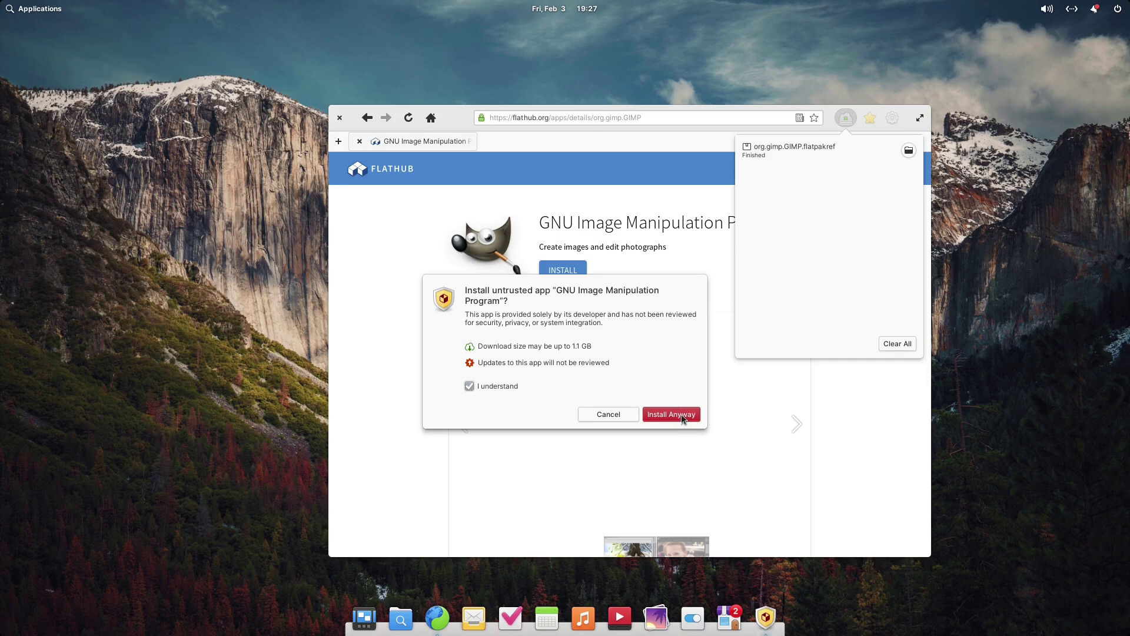
click(616, 419)
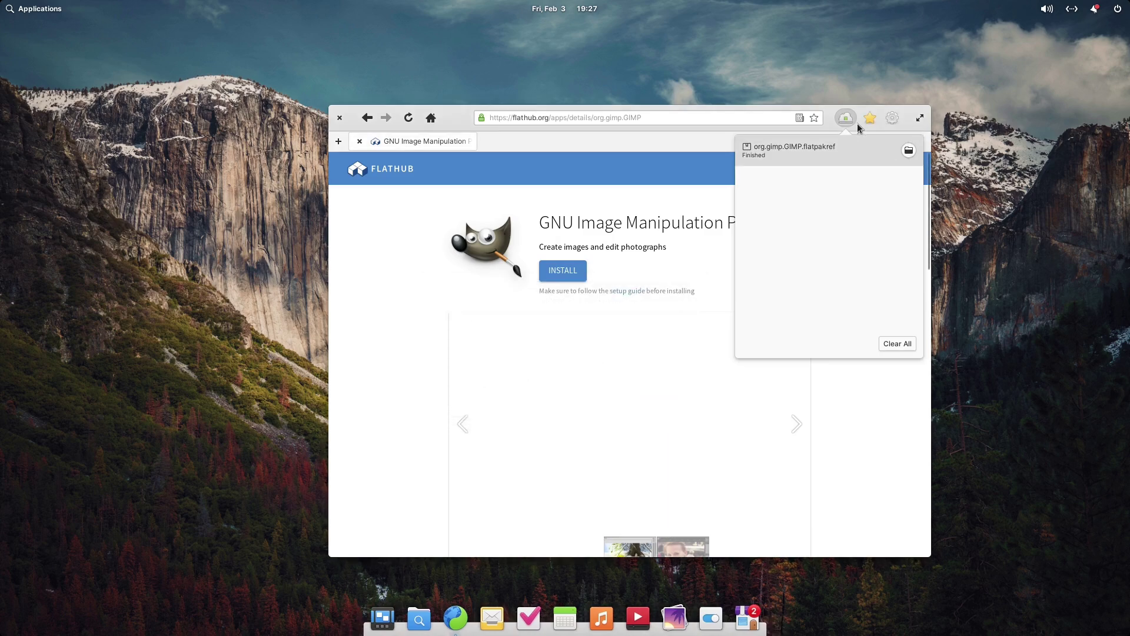
Close the Flathub browser window and reopen AppCenter from the dock
click(350, 126)
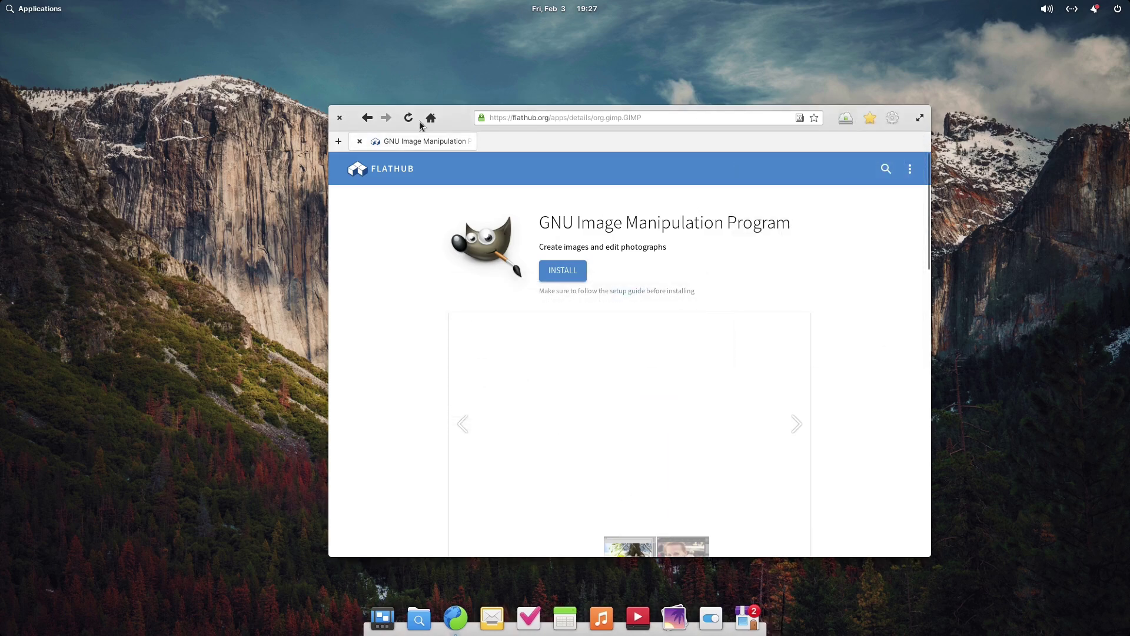
click(336, 120)
click(748, 618)
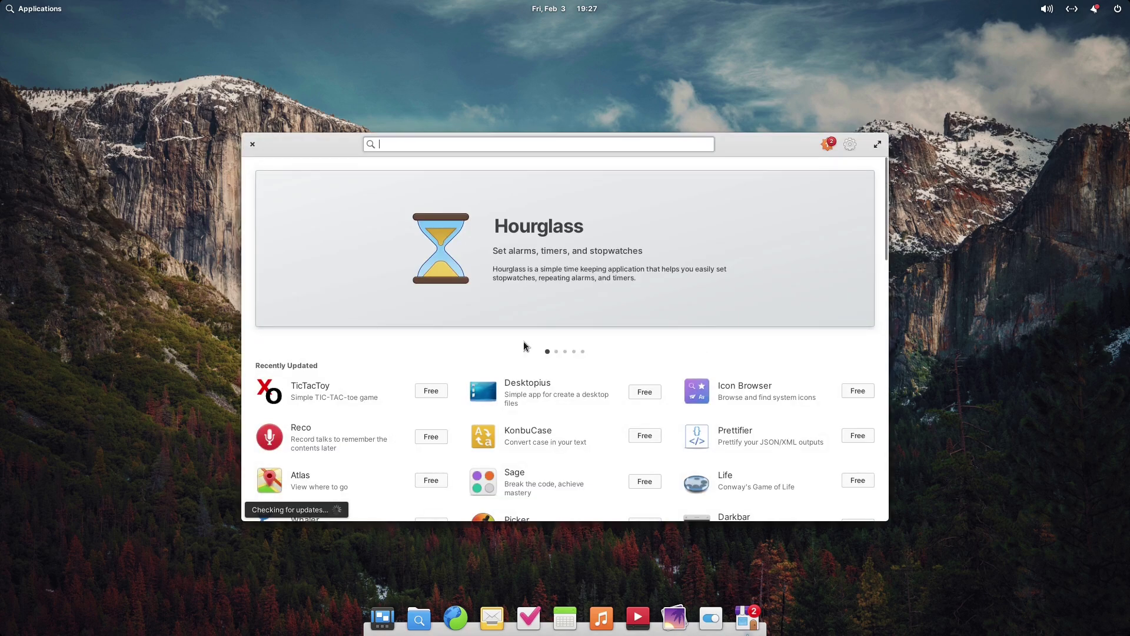
Glance at the update settings menu, then search AppCenter for 'libreoffice', finding no apps
scroll(604, 364, down, 5)
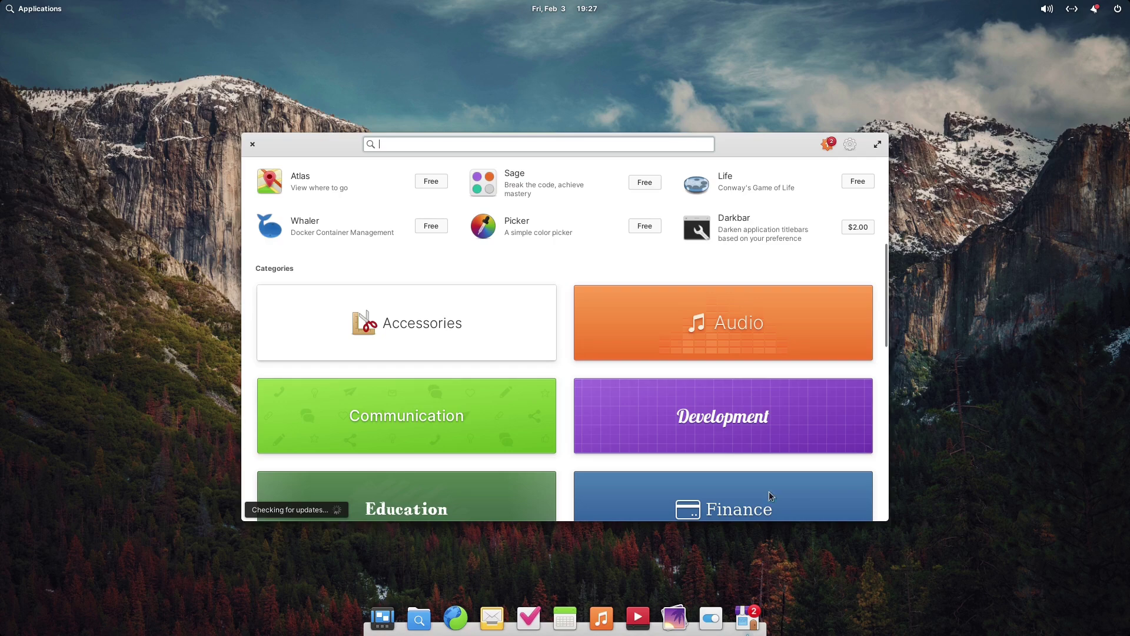
scroll(688, 377, up, 5)
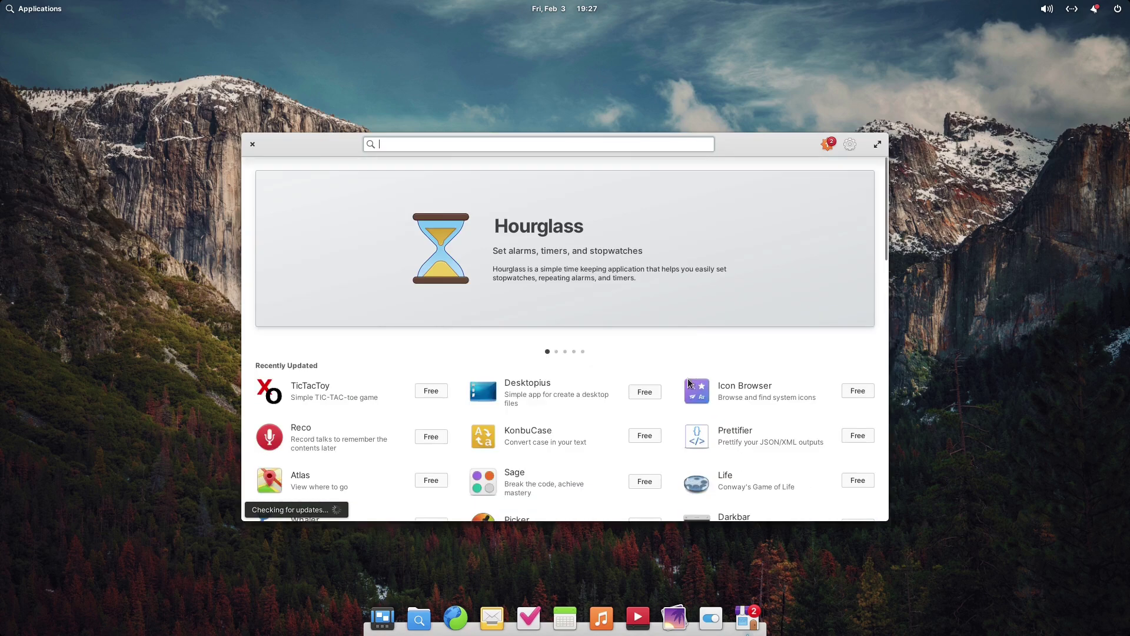
click(848, 147)
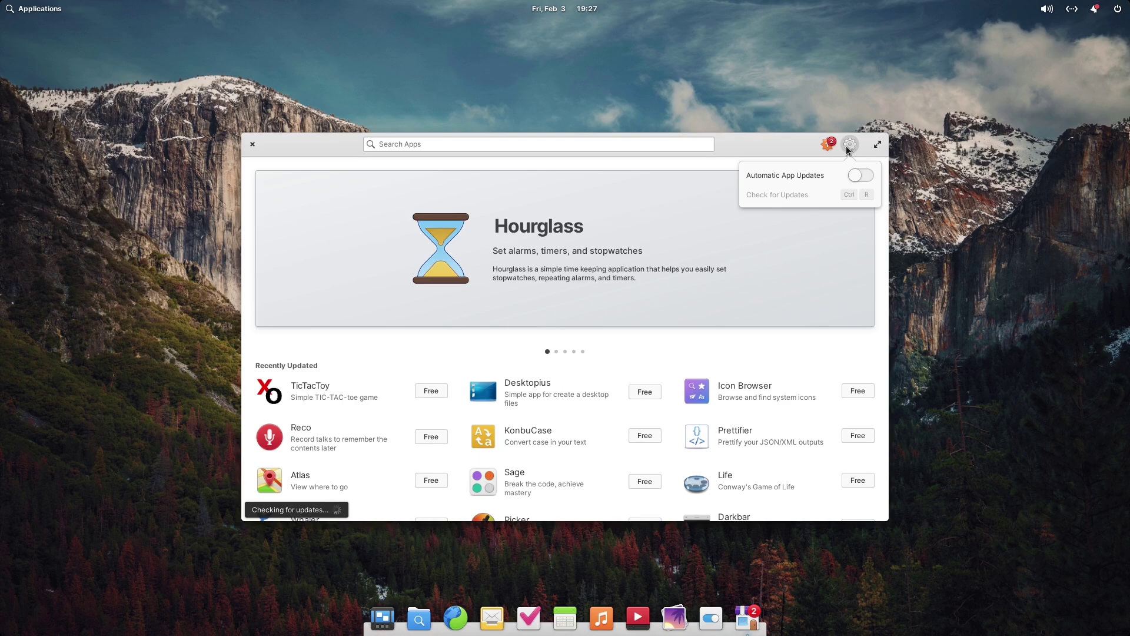
click(846, 146)
scroll(348, 264, down, 10)
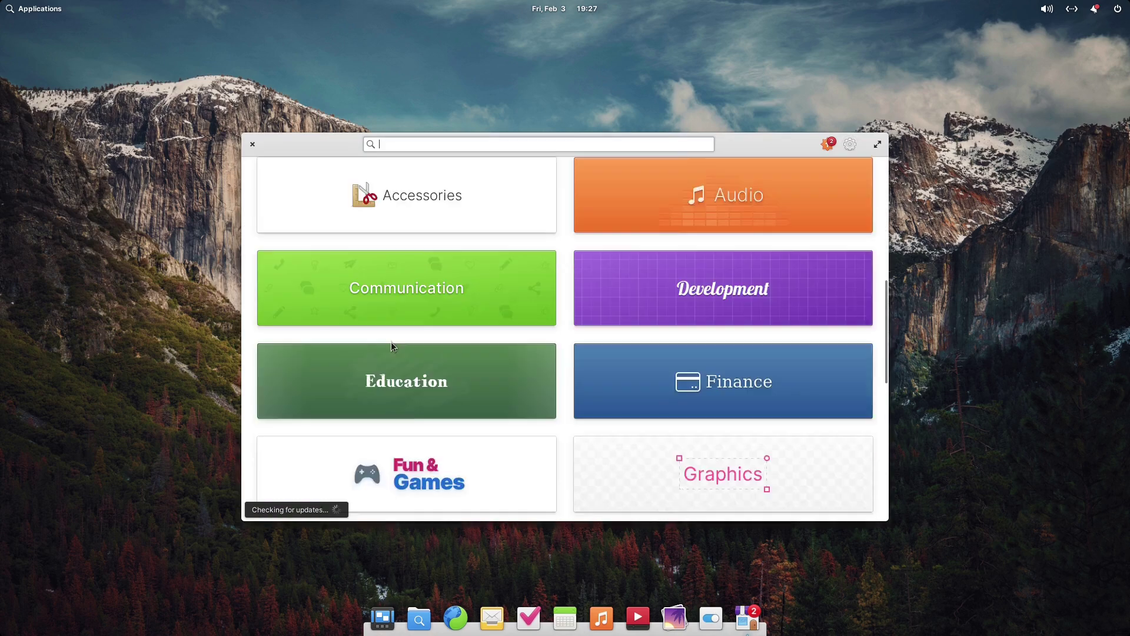
scroll(440, 408, up, 10)
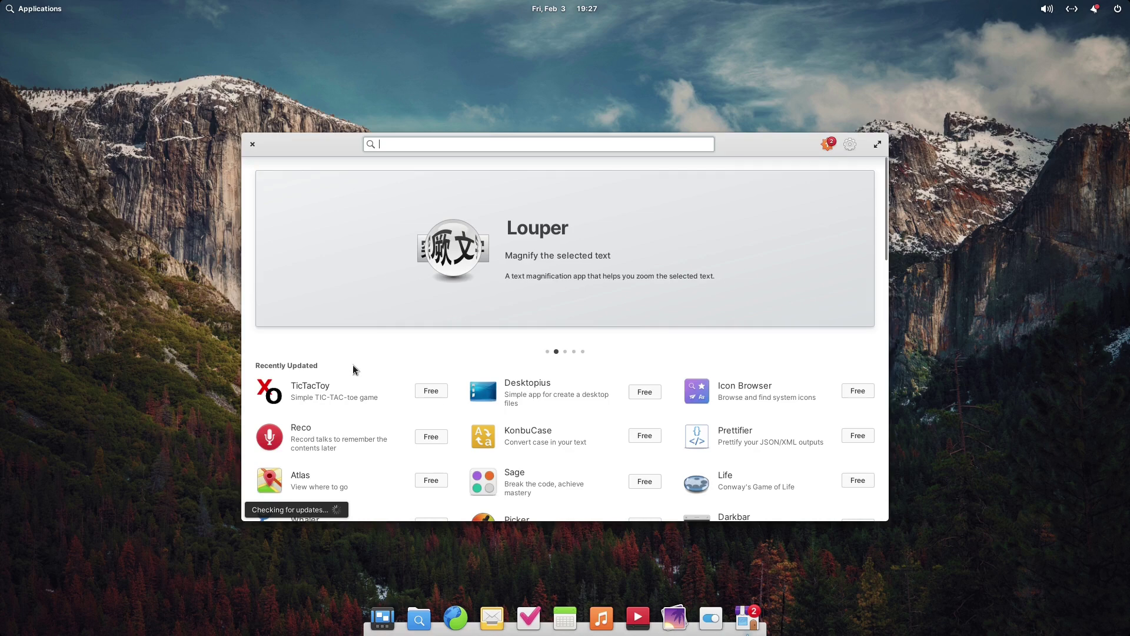
text(libreoffice)
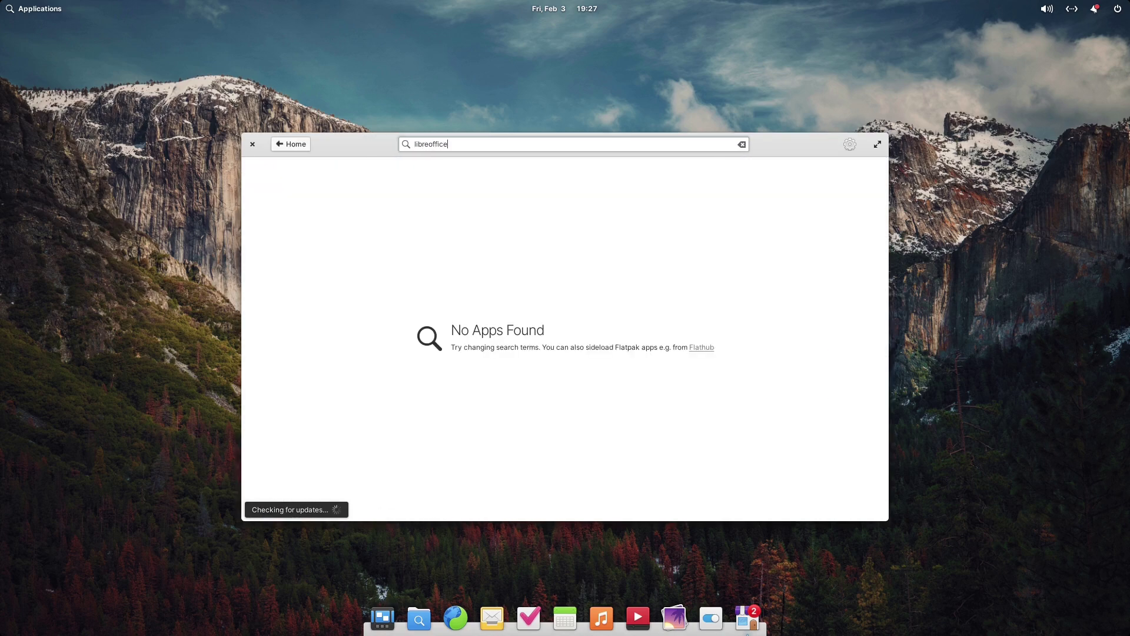
Search Flathub for LibreOffice, close the GIMP page, and download LibreOffice's install file
click(708, 348)
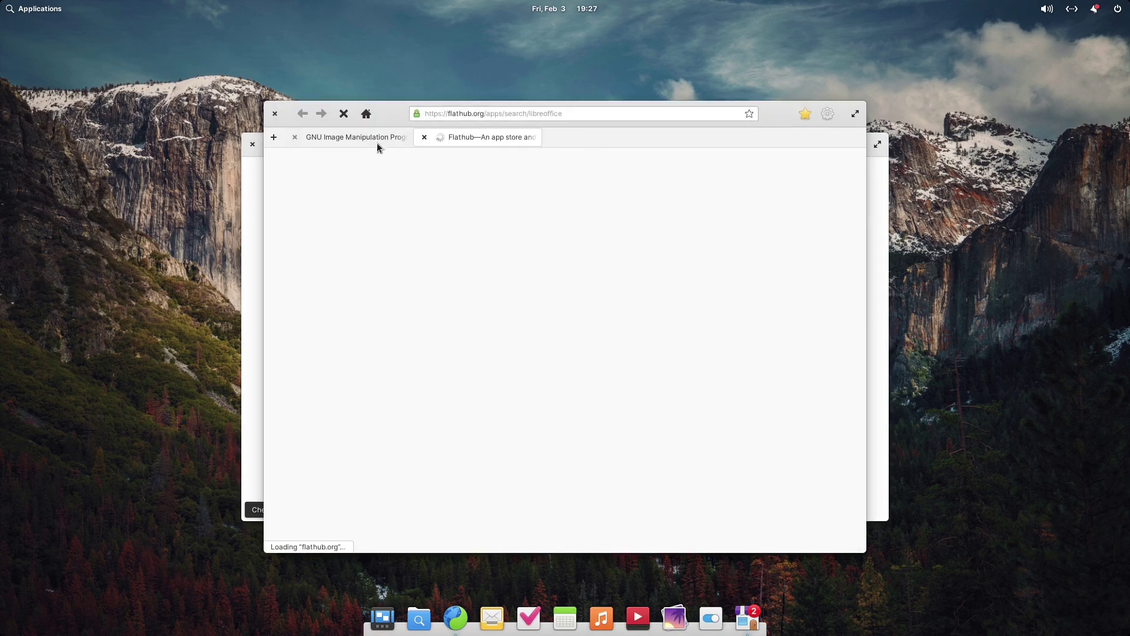
click(400, 139)
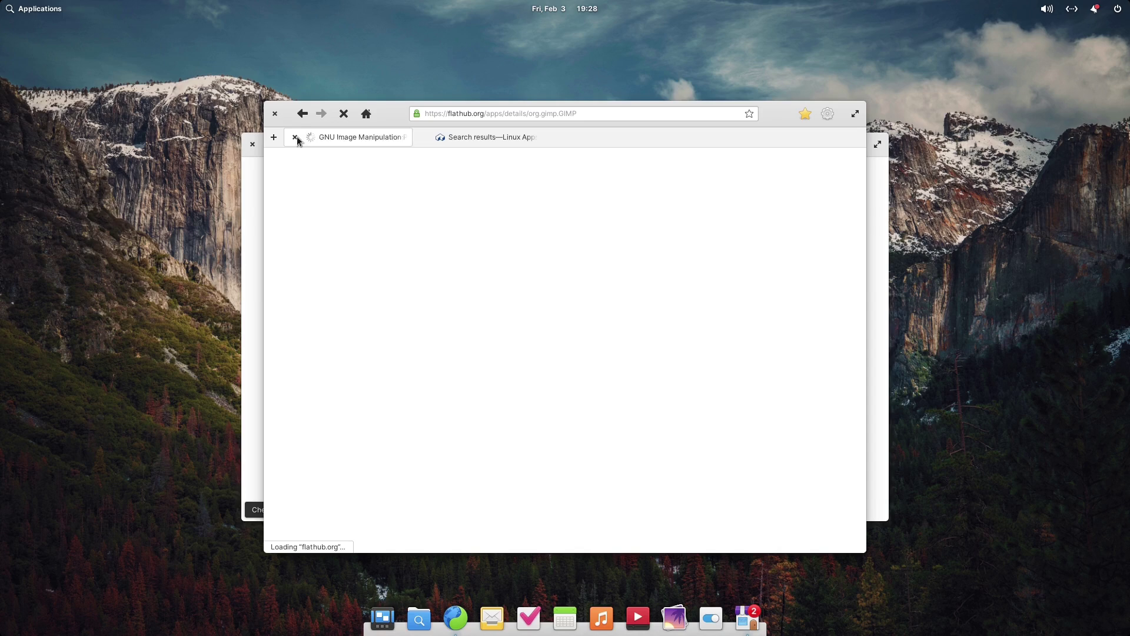
click(294, 137)
click(491, 351)
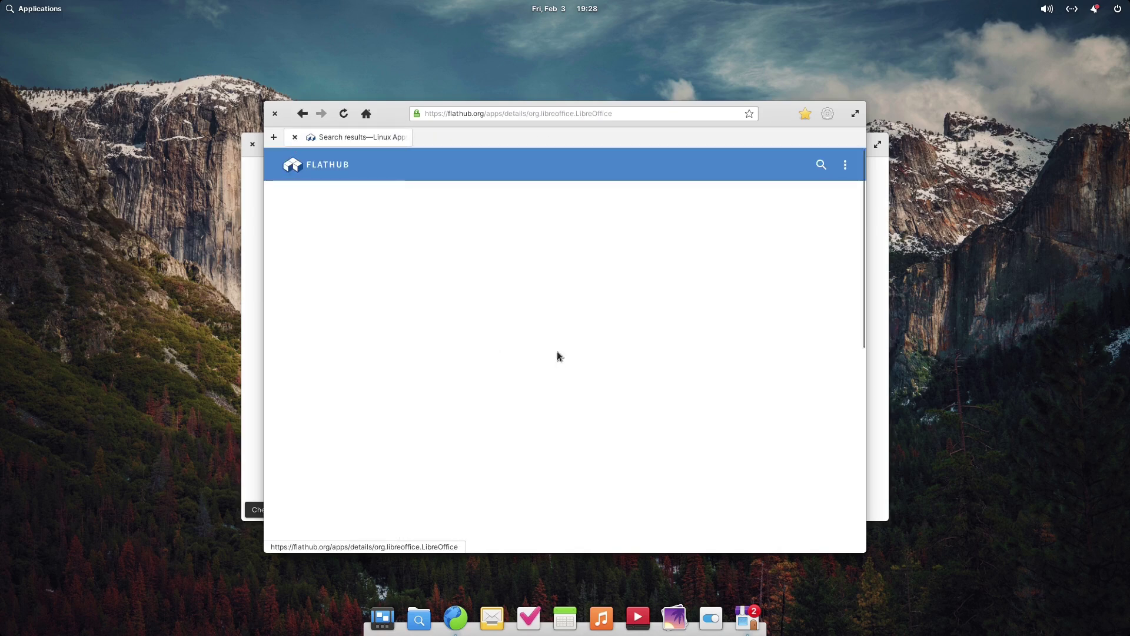
click(494, 272)
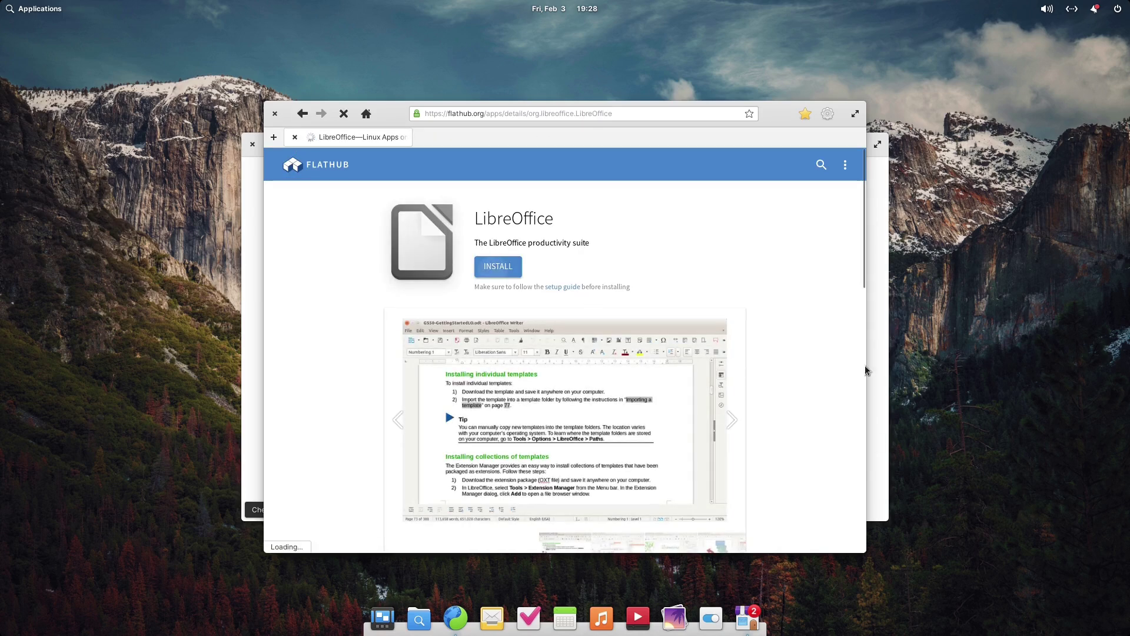
Open the downloaded LibreOffice flatpakref, cancel its untrusted install, and close the browser
click(779, 116)
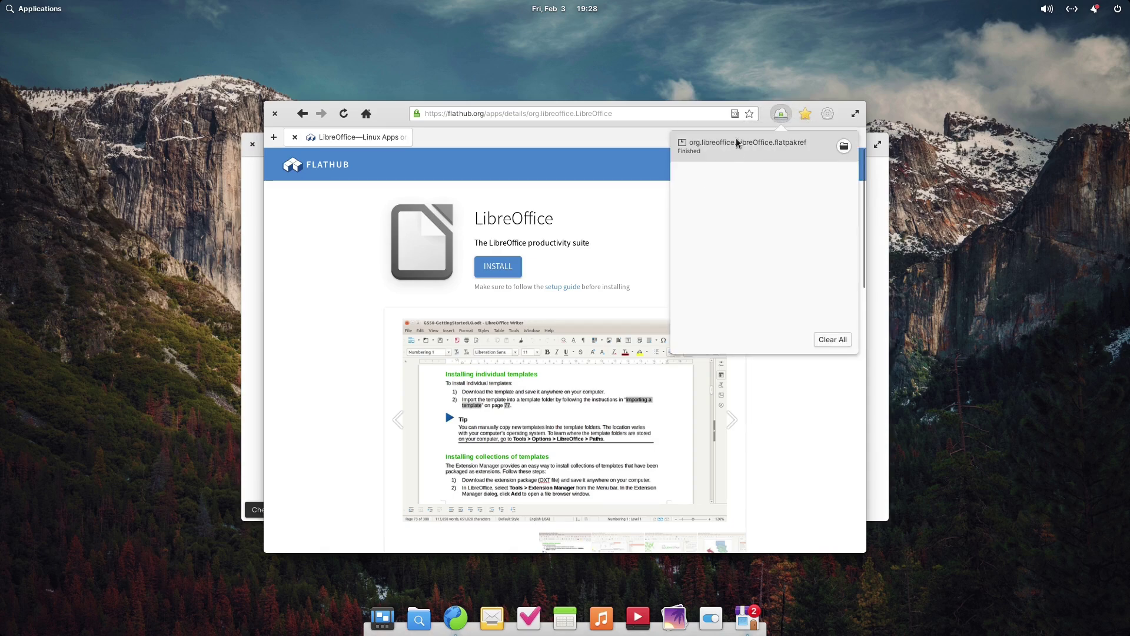
click(740, 145)
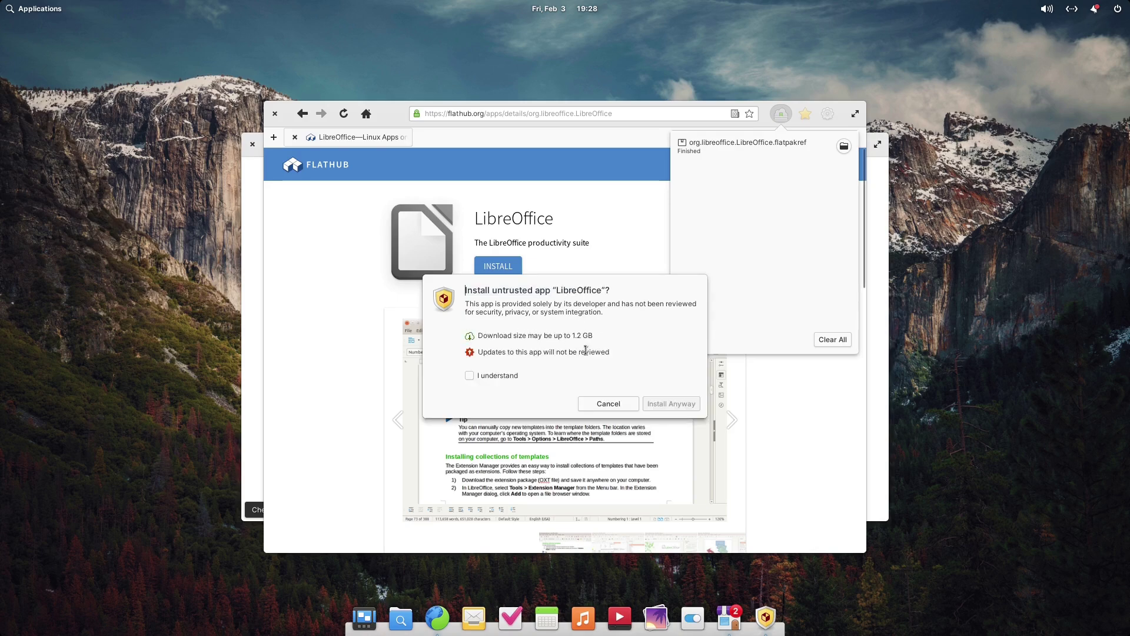
click(628, 403)
click(276, 123)
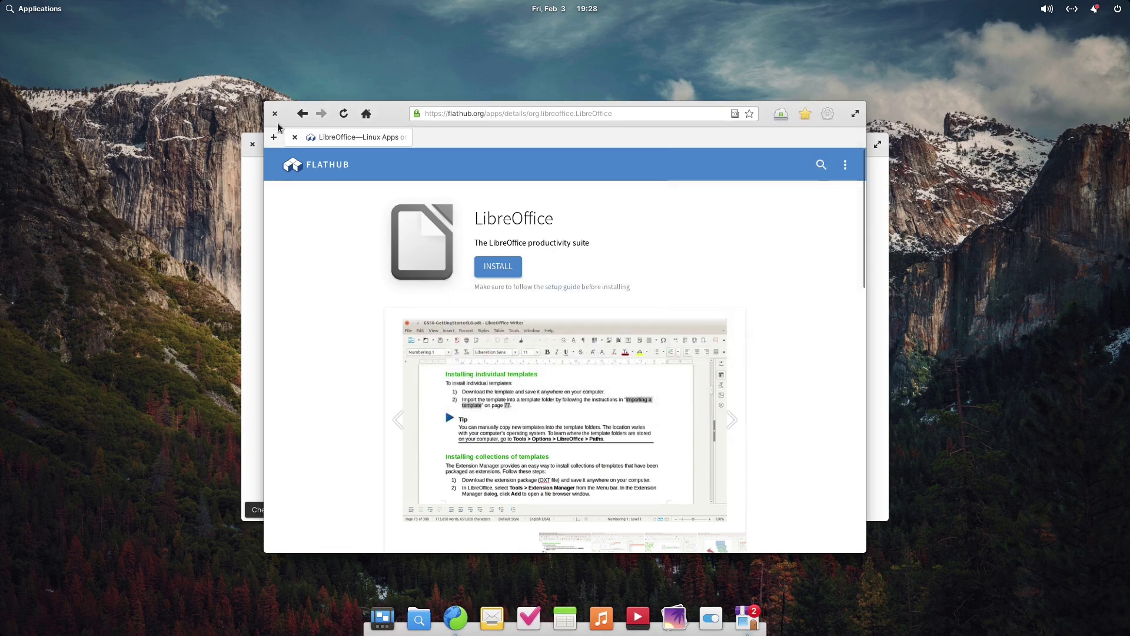
click(274, 114)
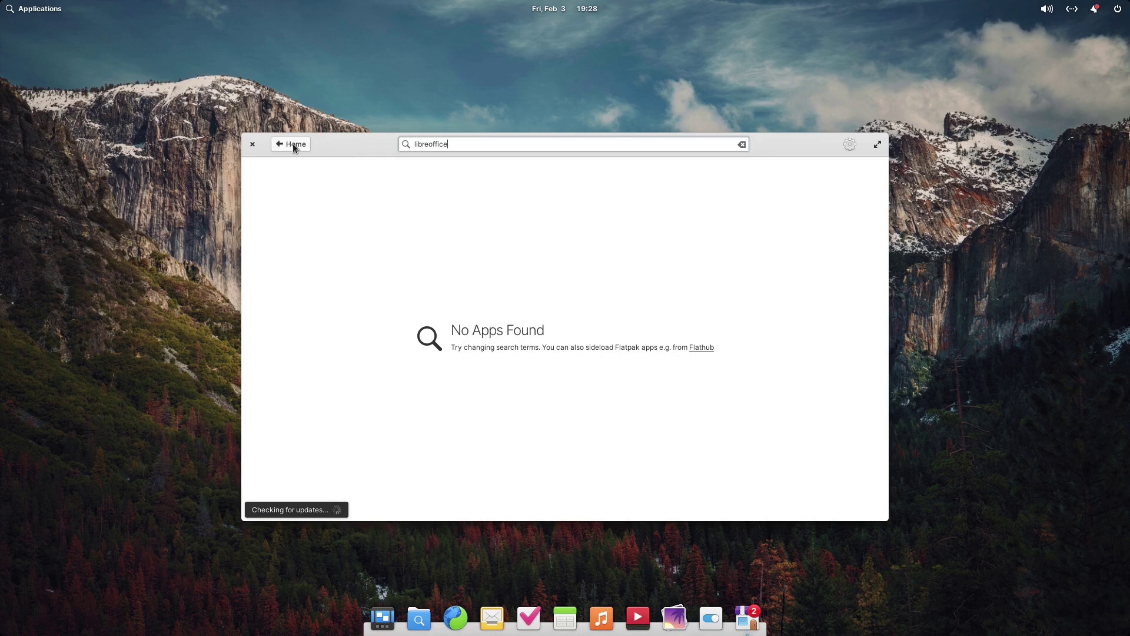
Search AppCenter for 'wps' and open the WPS Office page
click(293, 144)
text(wps)
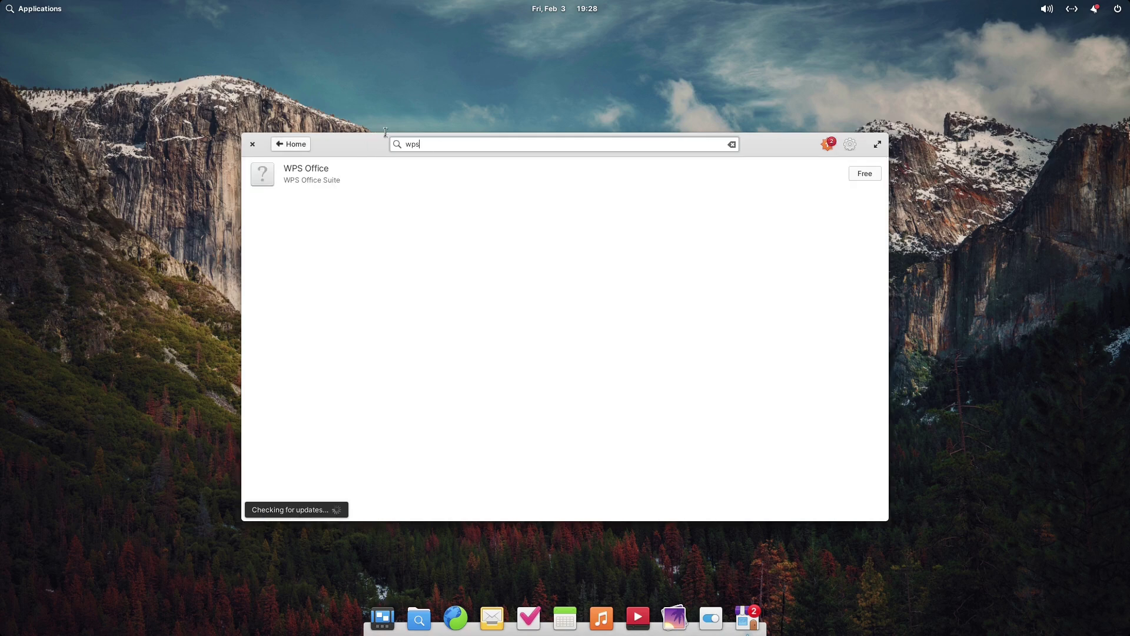
click(318, 186)
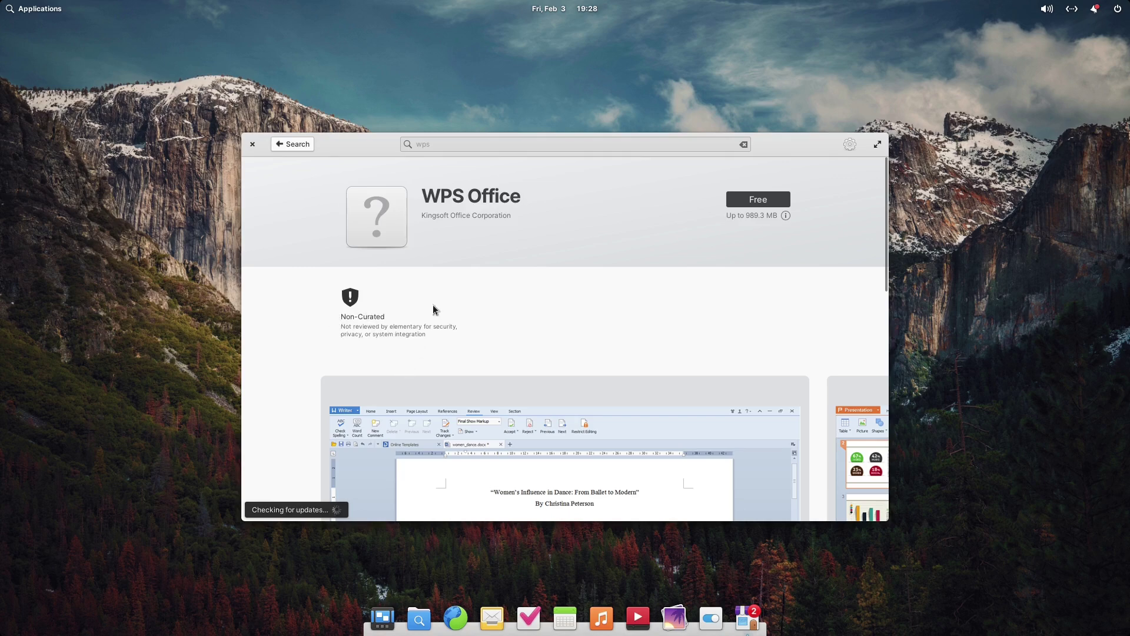
Flip through the WPS Office screenshots, scroll the page, and go back to the results
scroll(577, 353, down, 5)
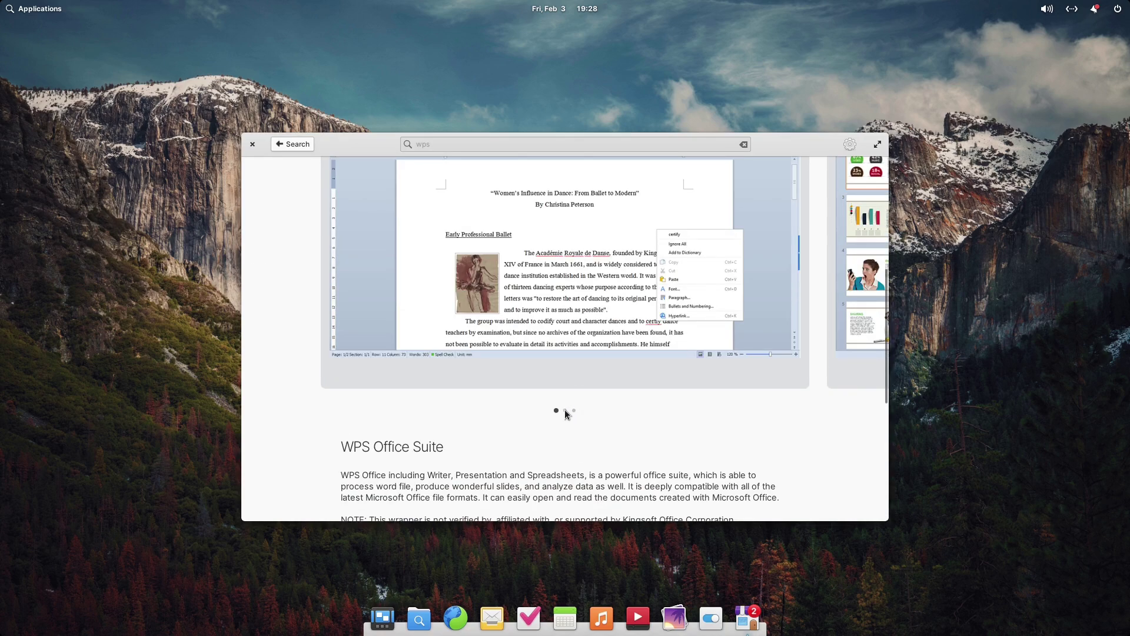
click(875, 327)
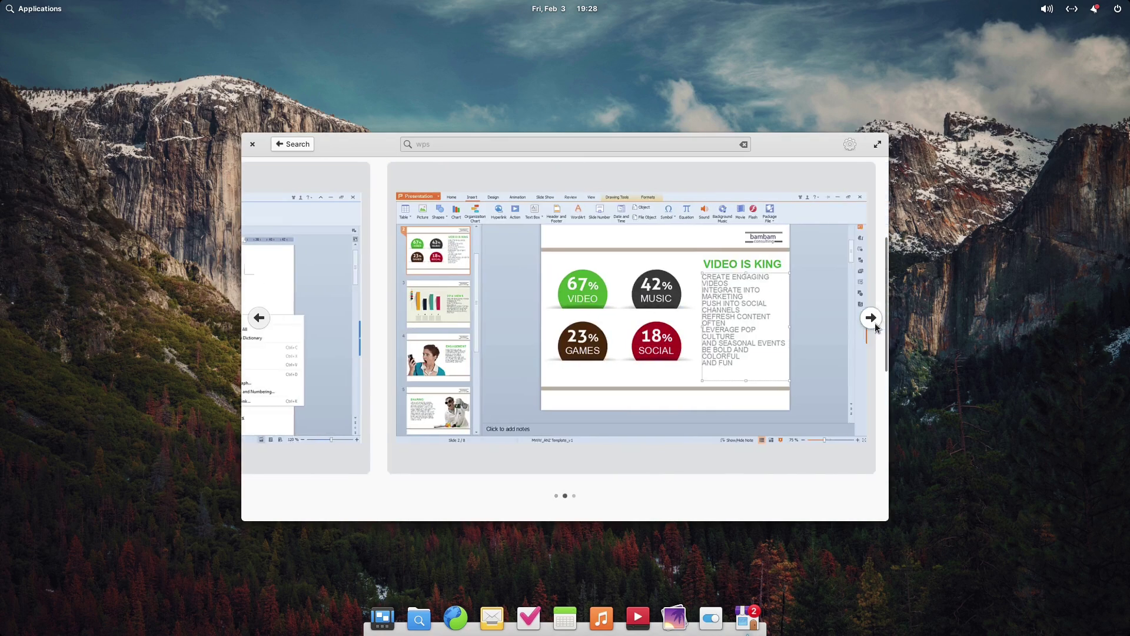
click(870, 315)
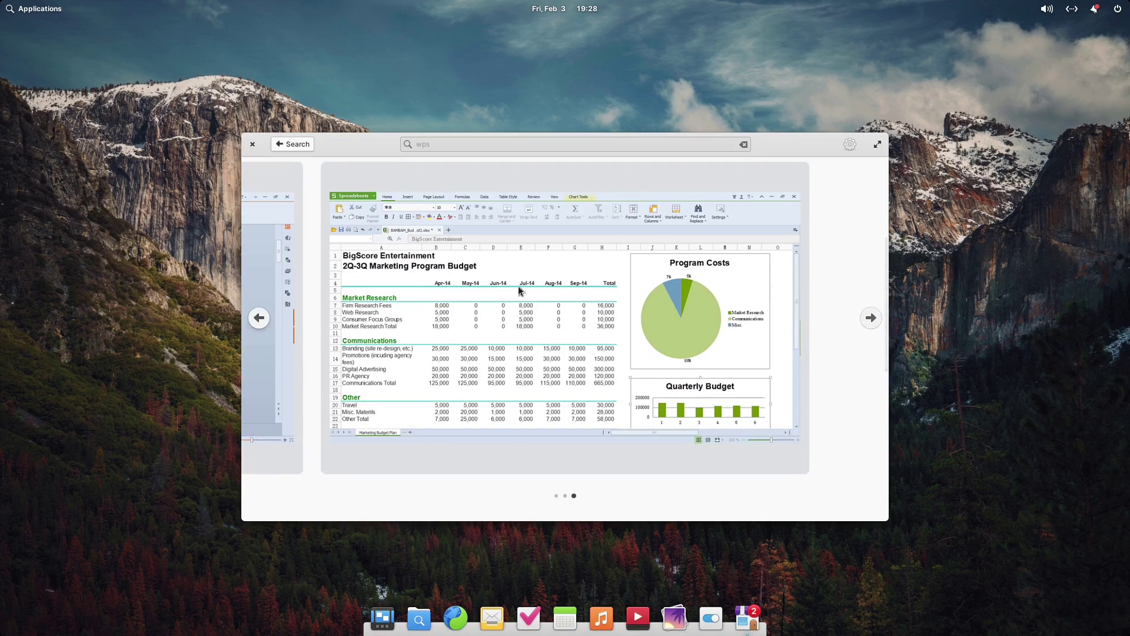
click(259, 317)
click(259, 323)
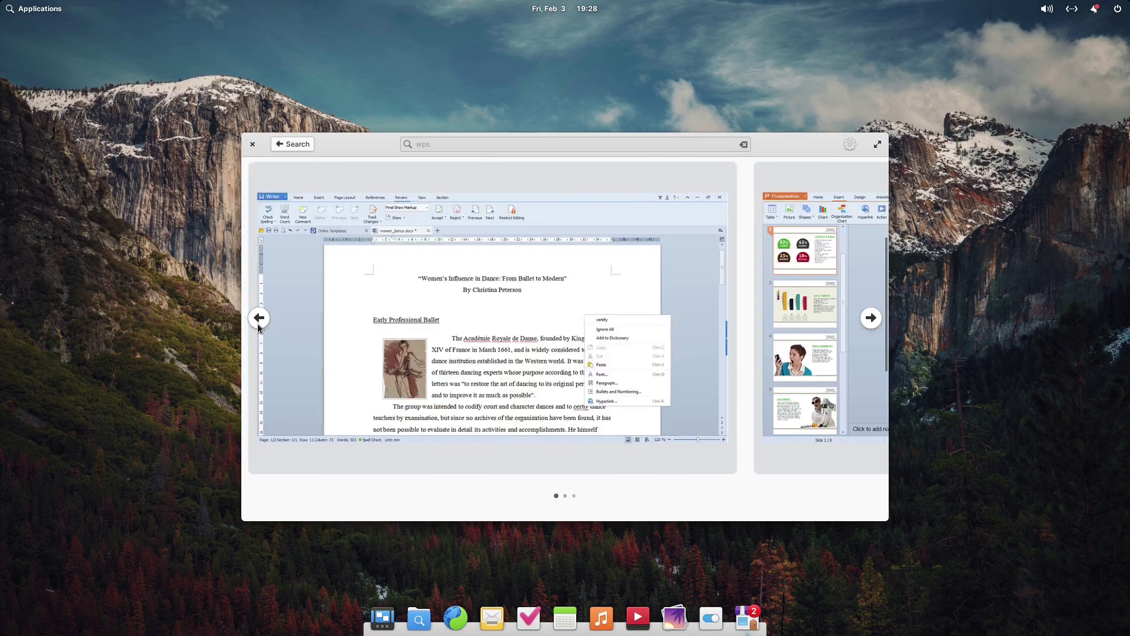
scroll(564, 362, down, 5)
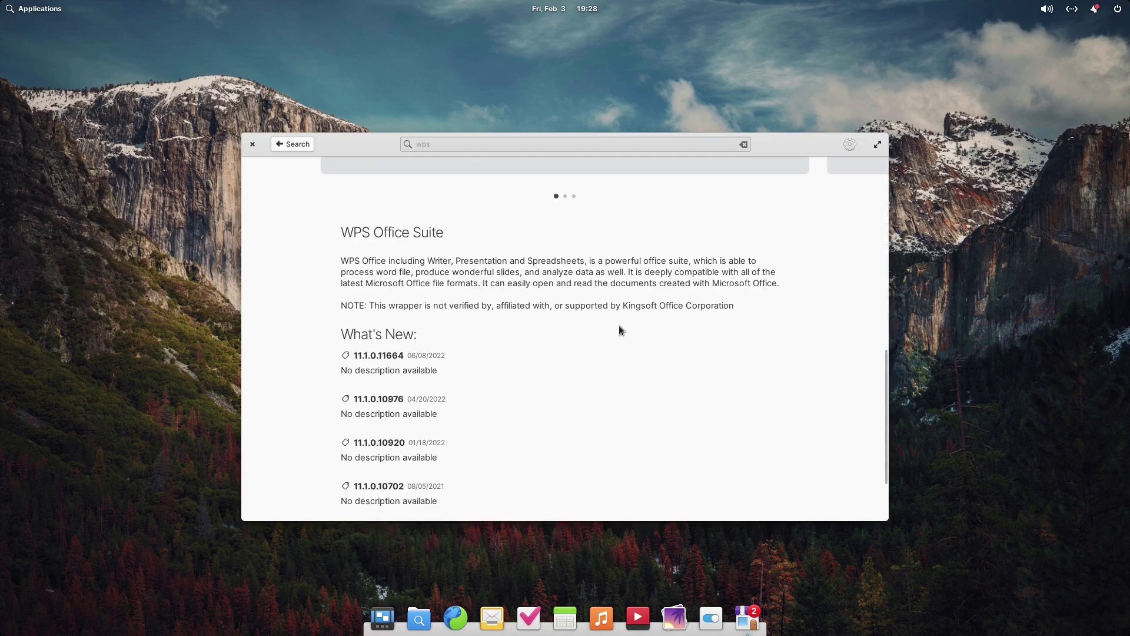
scroll(619, 325, down, 3)
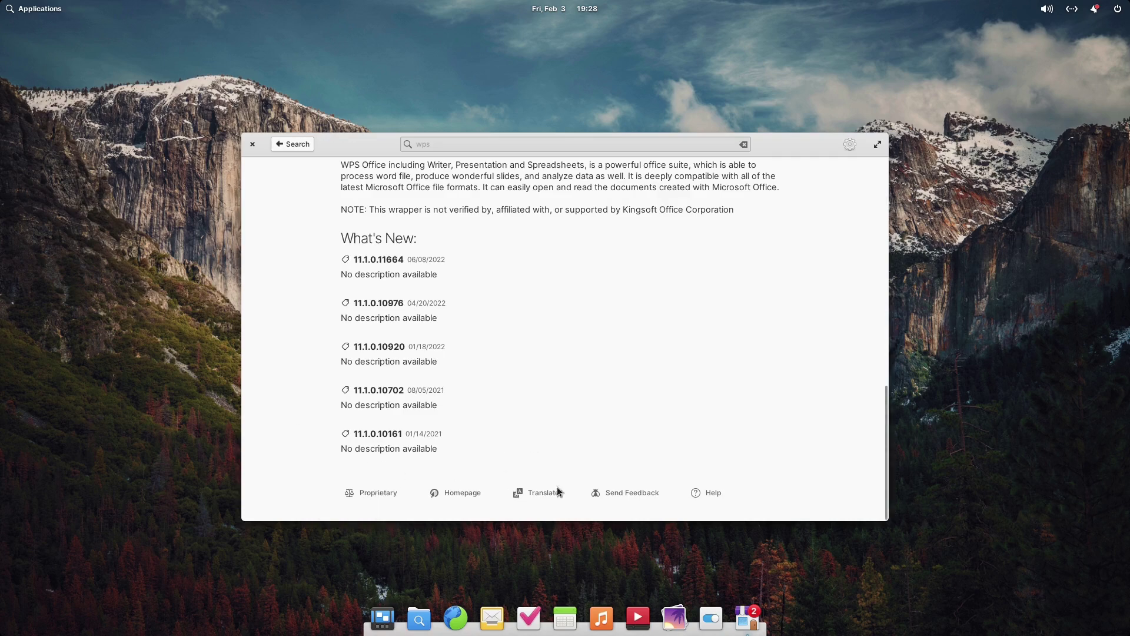
scroll(553, 489, up, 8)
scroll(432, 160, up, 3)
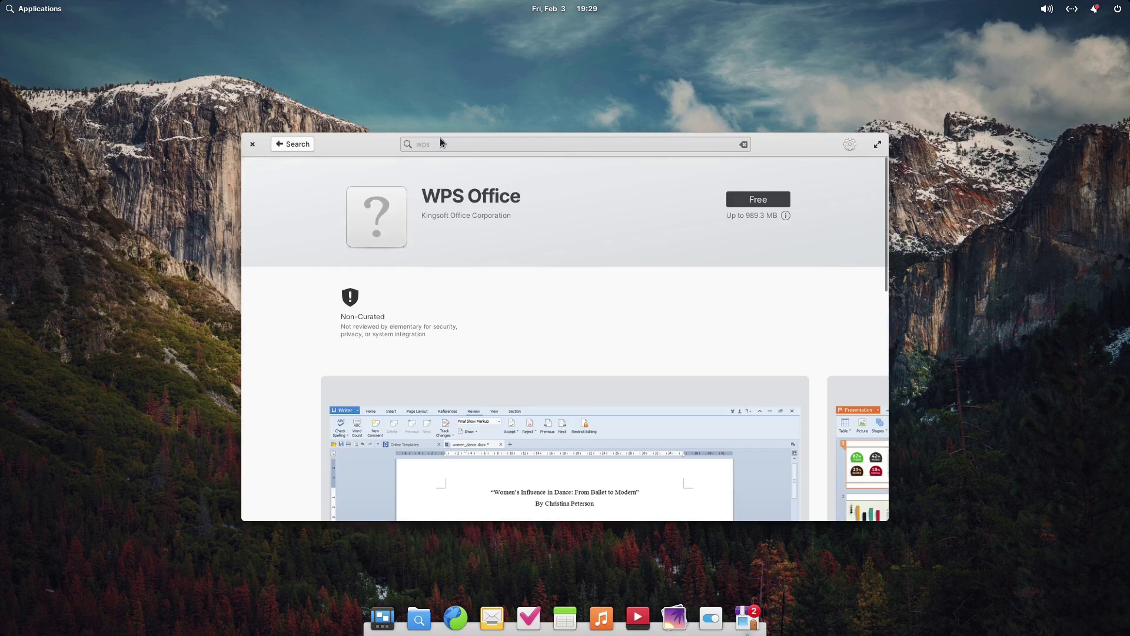
click(294, 146)
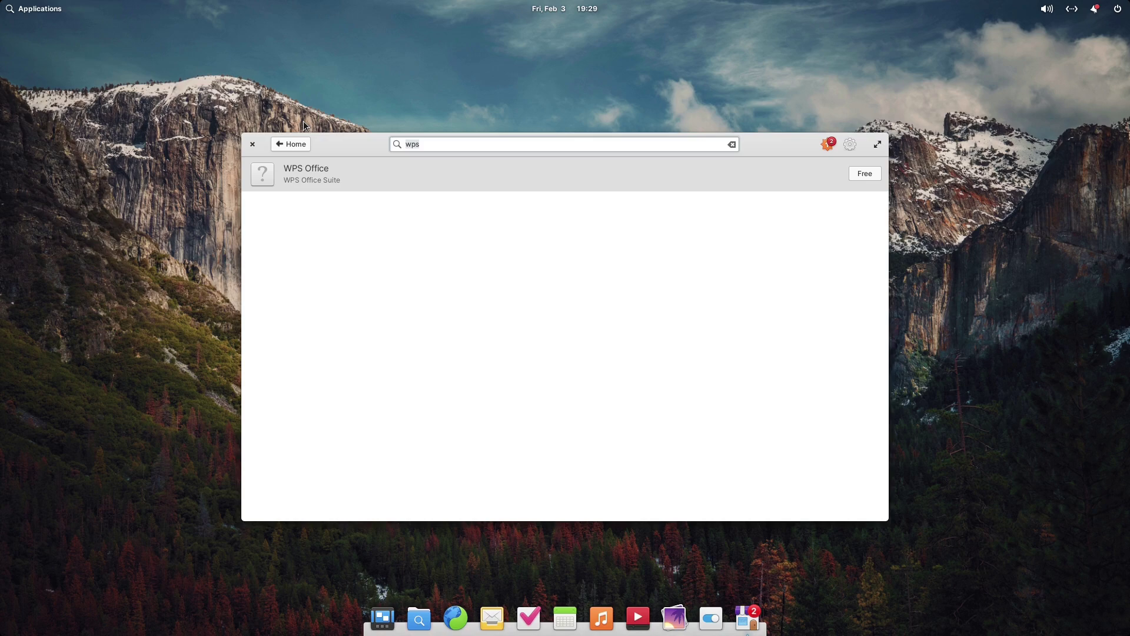
Search 'onlyoffice', look over the ONLYOFFICE Desktop Editors page, and return to results
key(BackSpace)
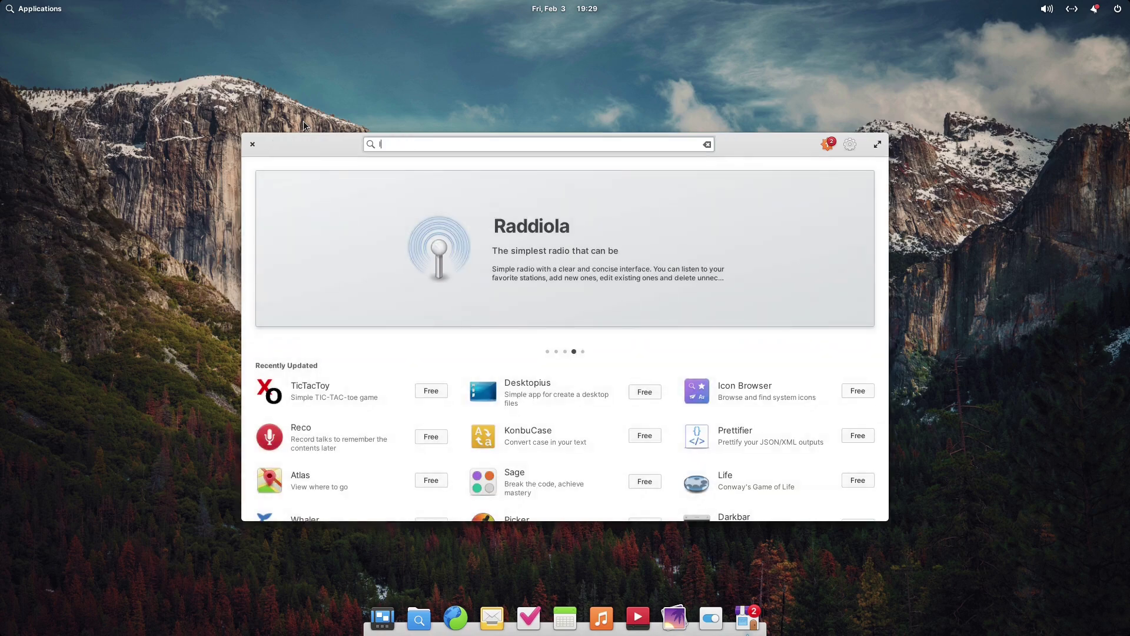
text(onl)
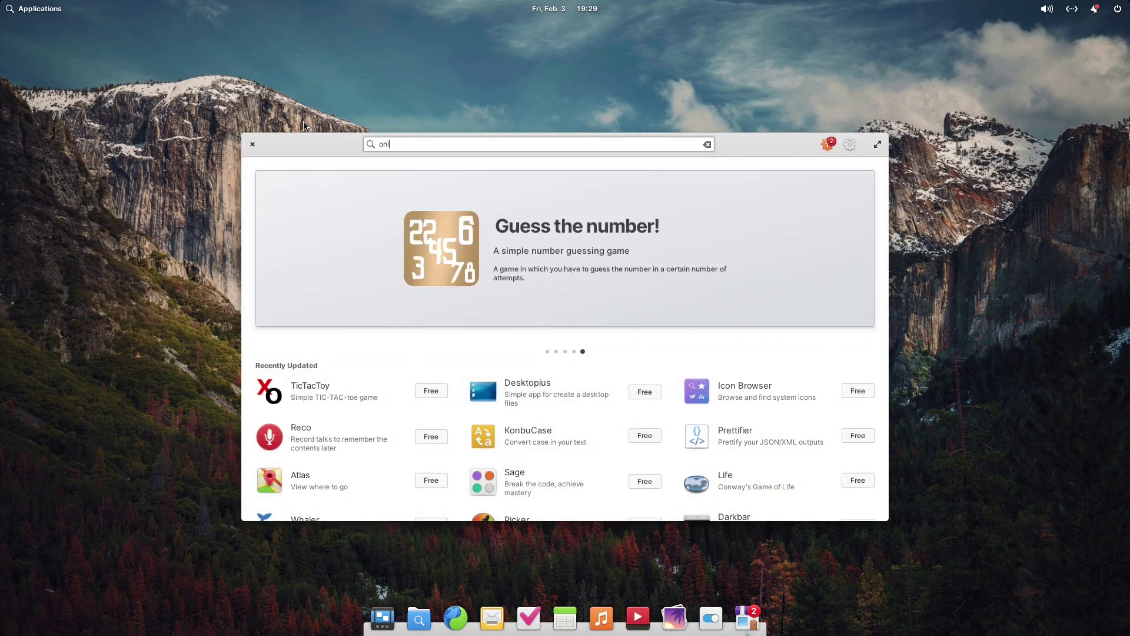
text(yoffice)
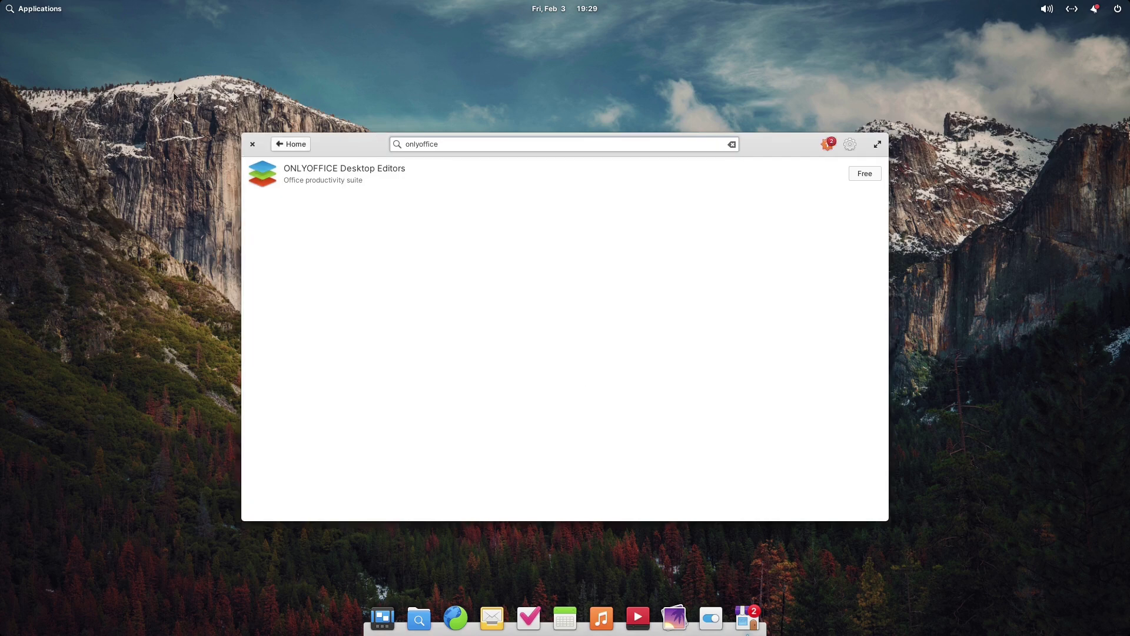
click(323, 171)
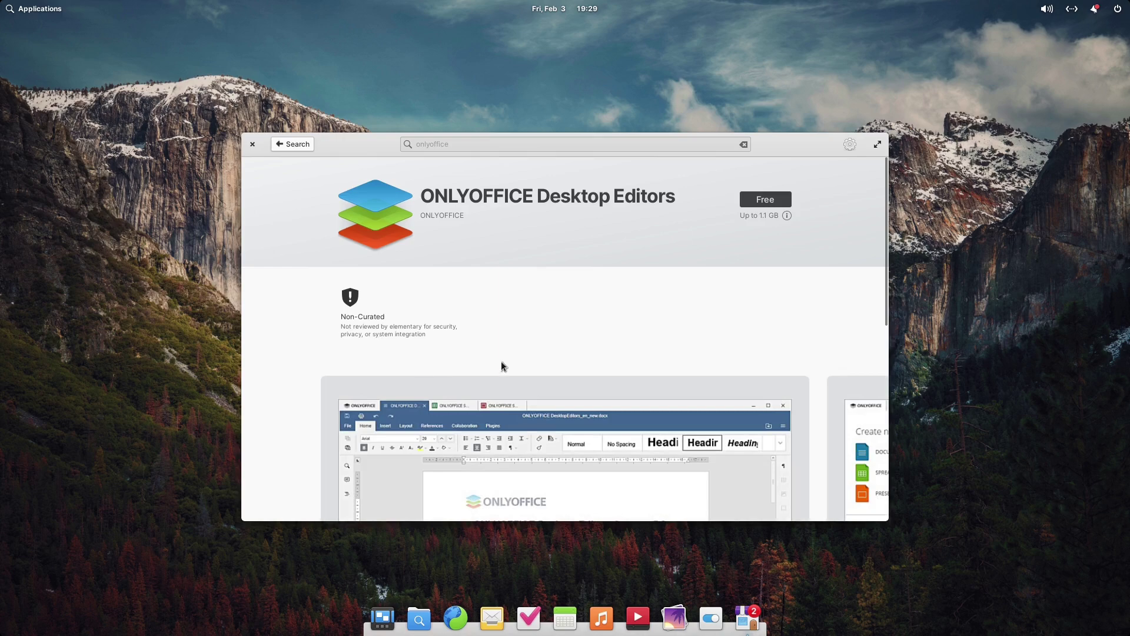
scroll(638, 365, down, 4)
scroll(637, 362, down, 3)
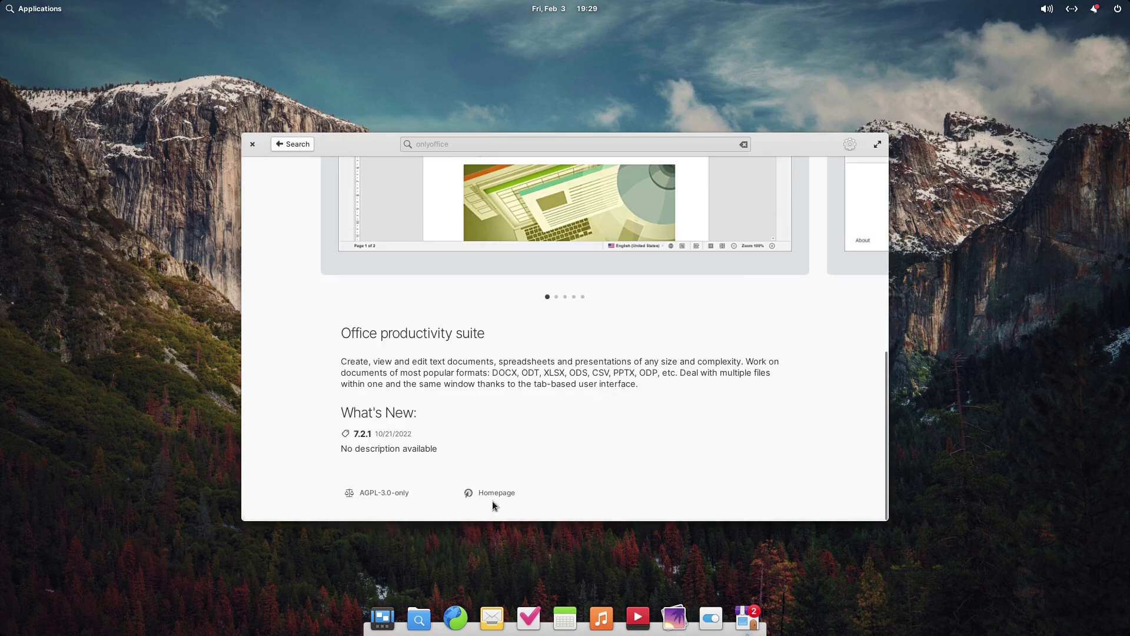
scroll(621, 458, up, 7)
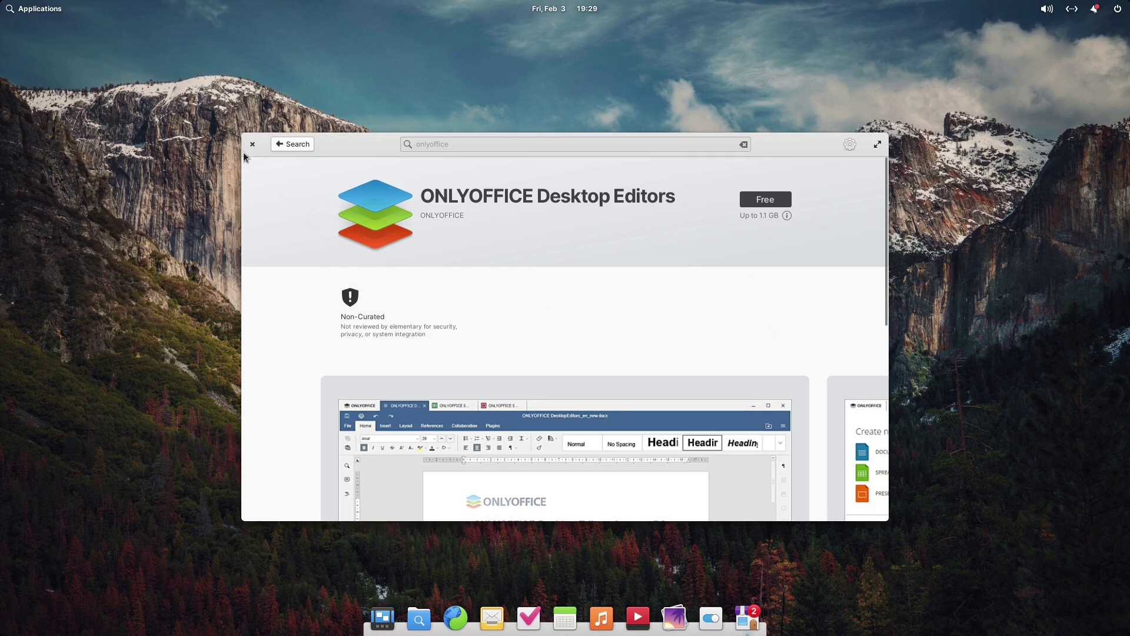
click(293, 146)
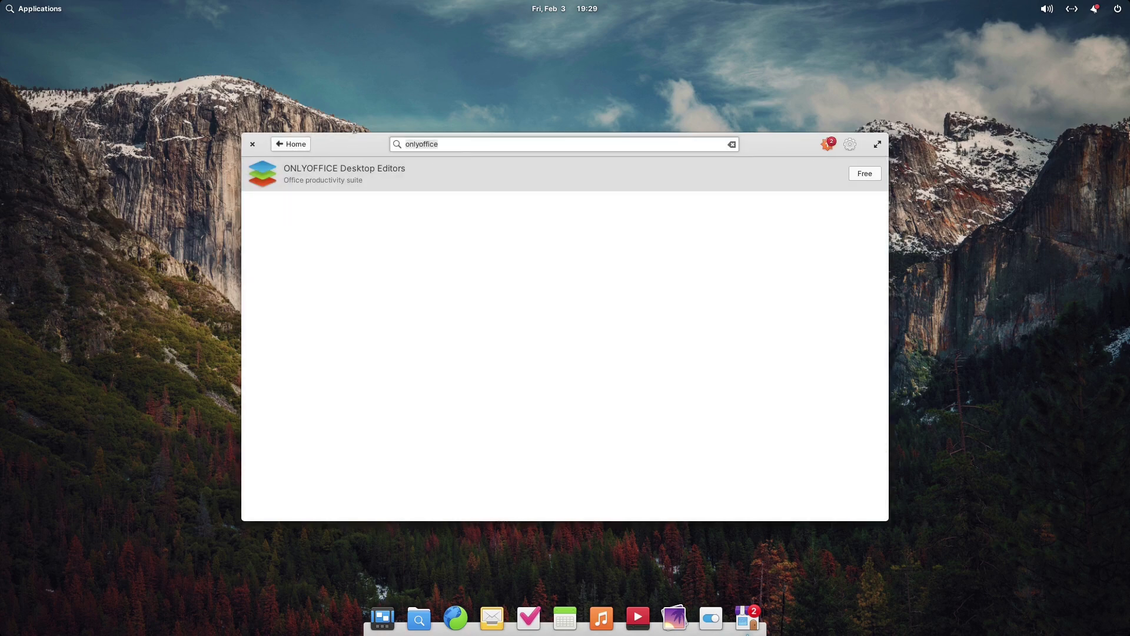
Clear the search and search AppCenter for 'office'
key(BackSpace)
key(BackSpace)
key(BackSpace)
key(BackSpace)
text(off)
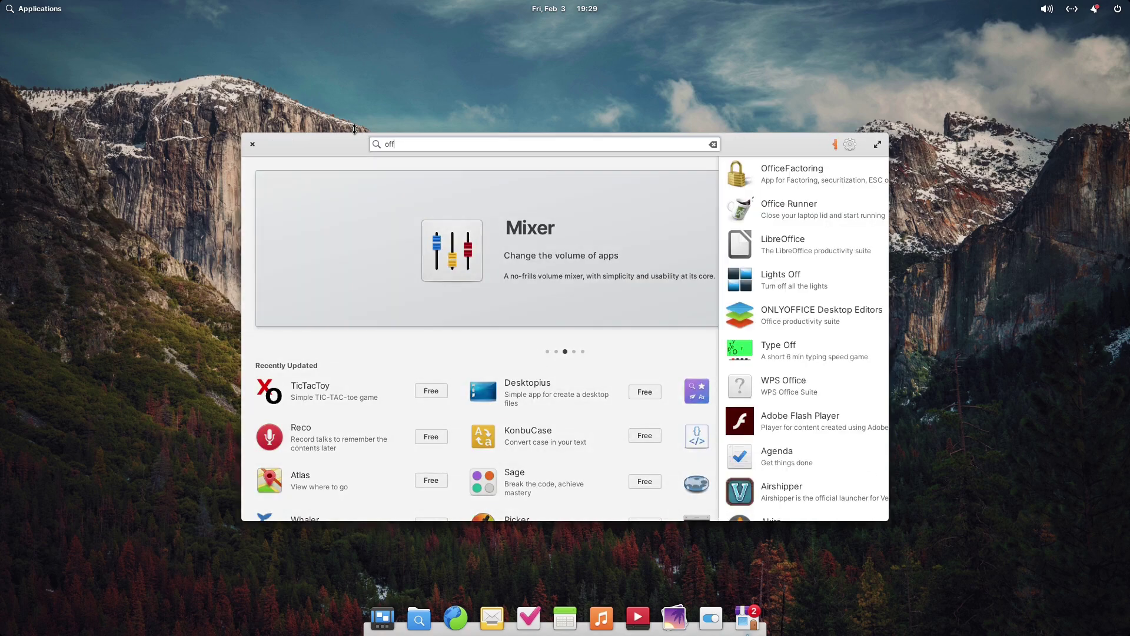
text(ice)
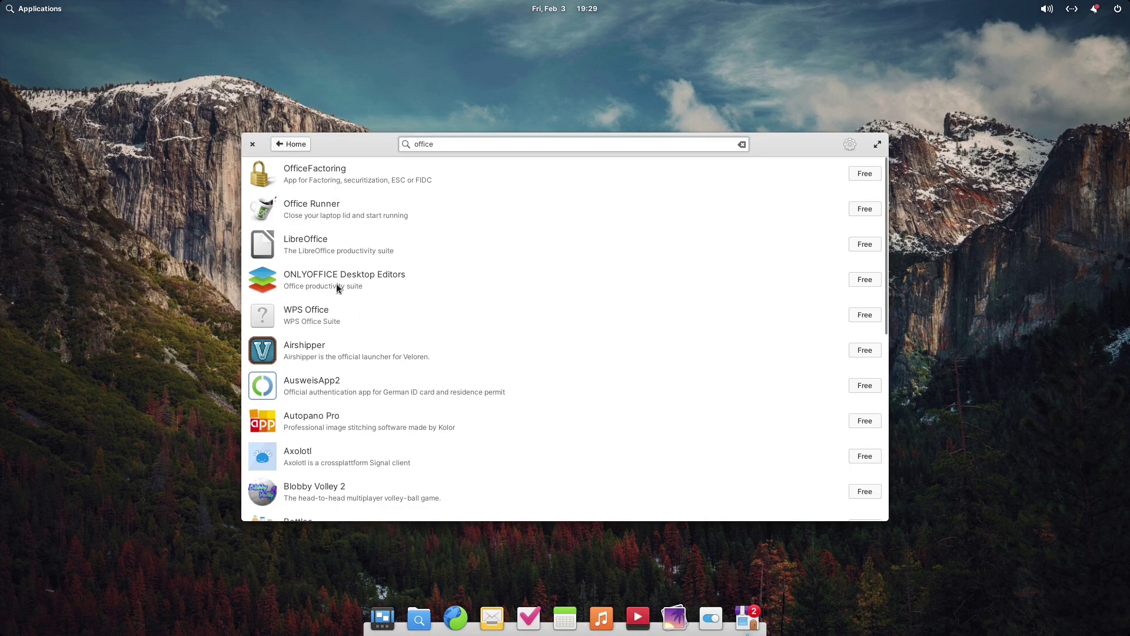
Open the LibreOffice page, review it, and start the free installation
click(347, 247)
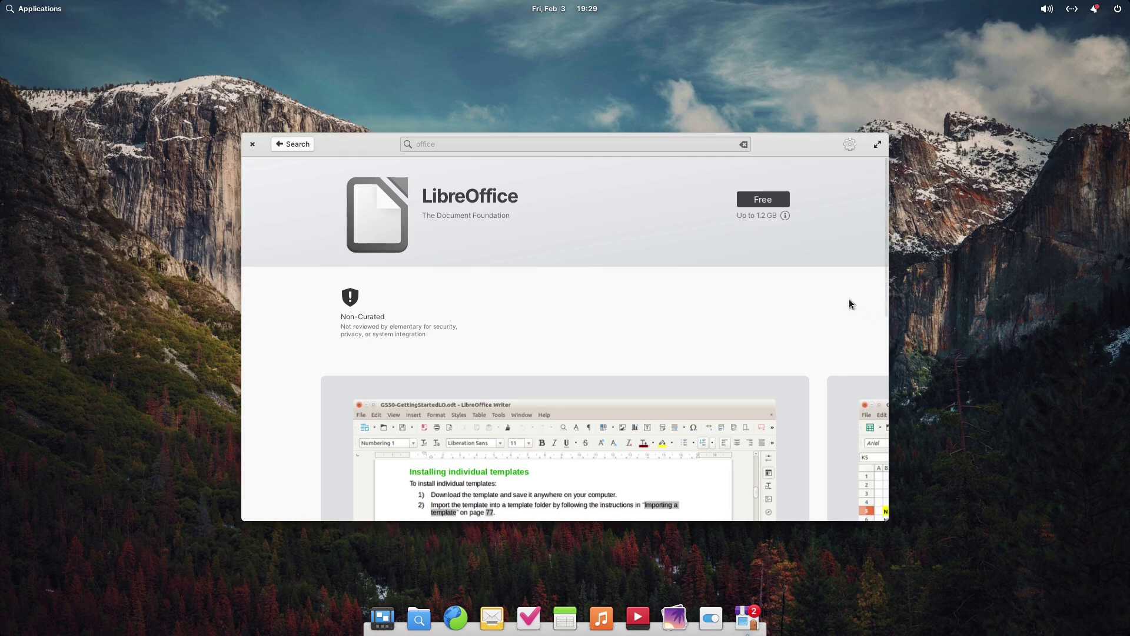
scroll(749, 273, down, 6)
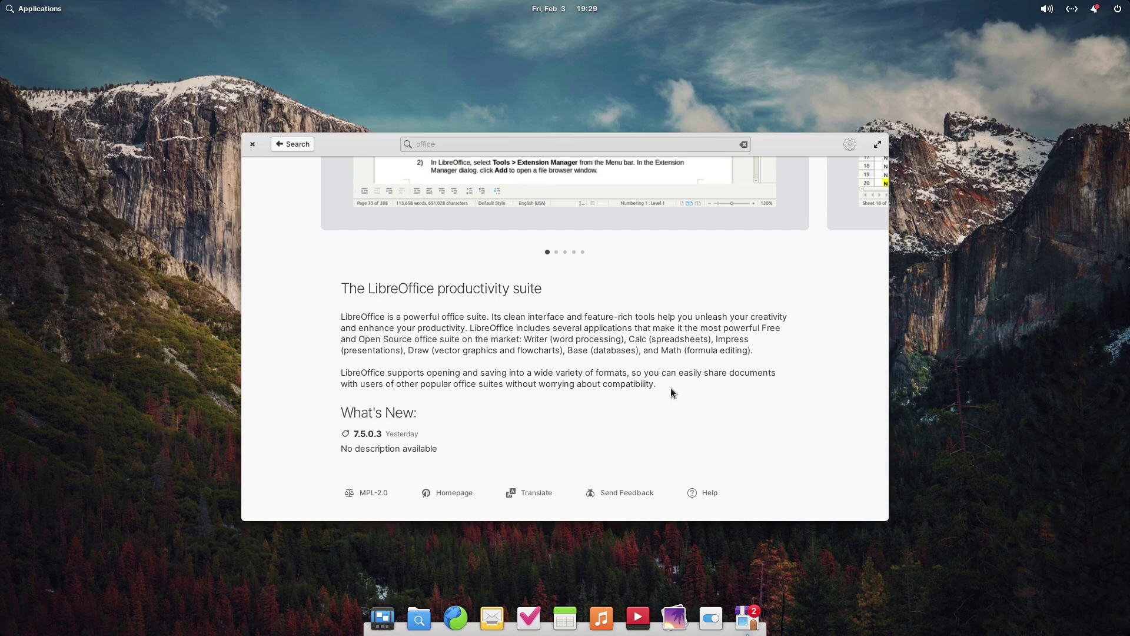
scroll(670, 387, up, 10)
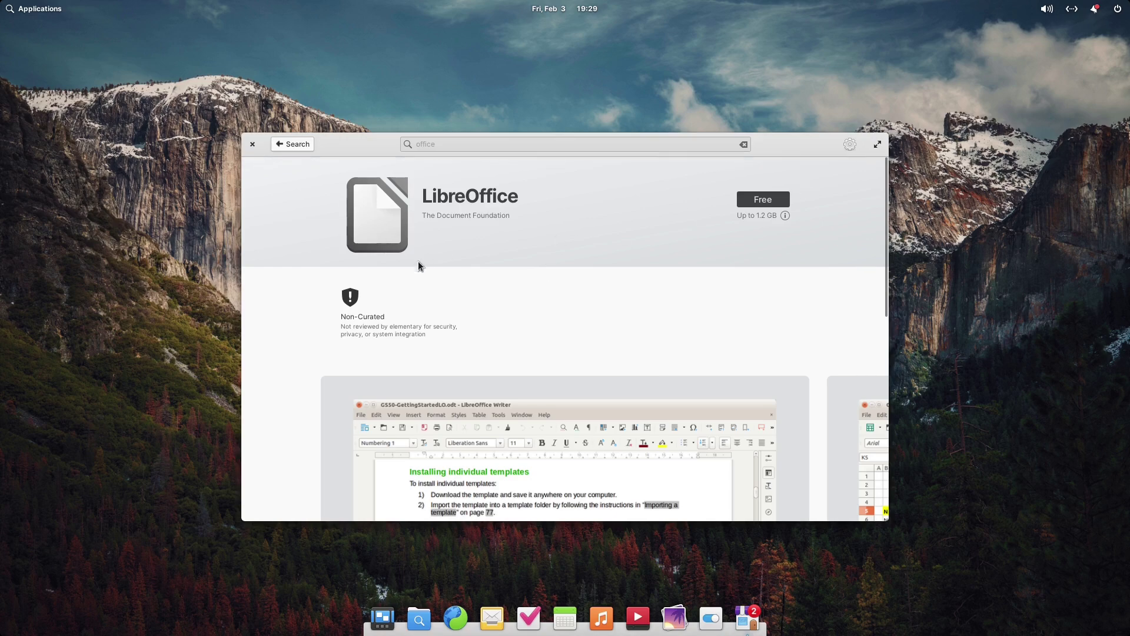
click(762, 201)
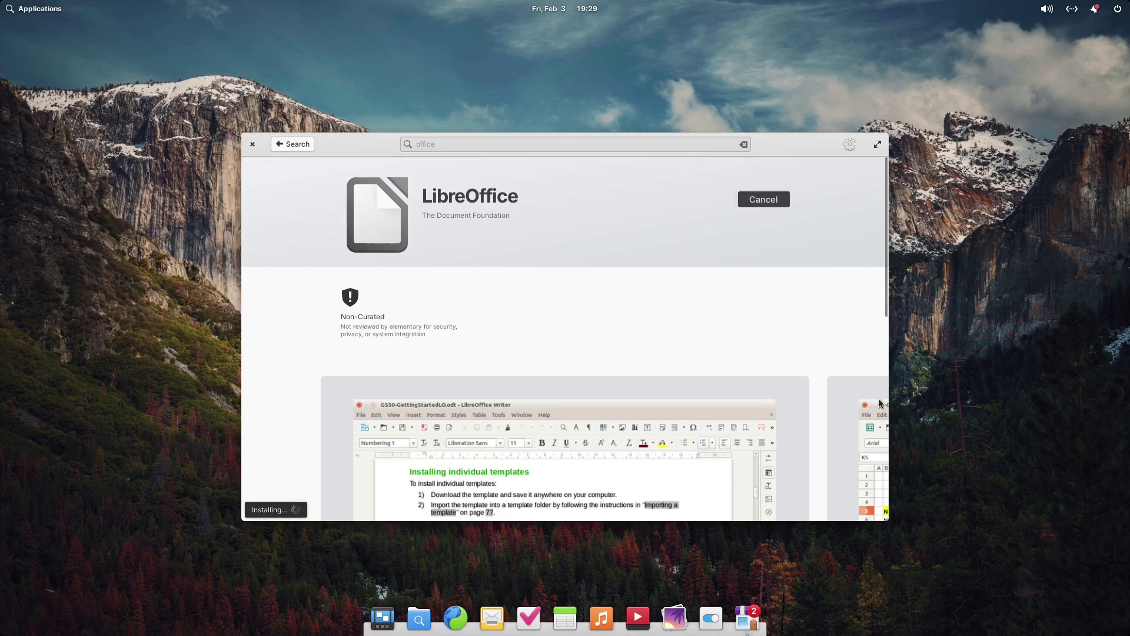
Scroll the page while LibreOffice installs and briefly check the store's settings menu
scroll(741, 386, down, 3)
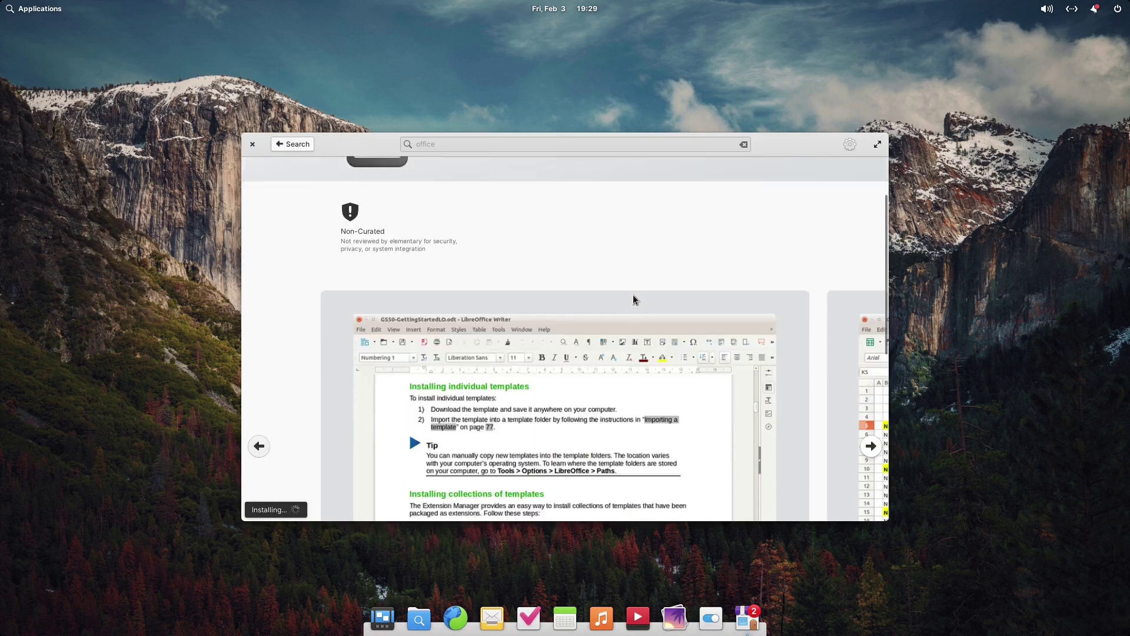
scroll(607, 289, down, 5)
scroll(663, 357, up, 8)
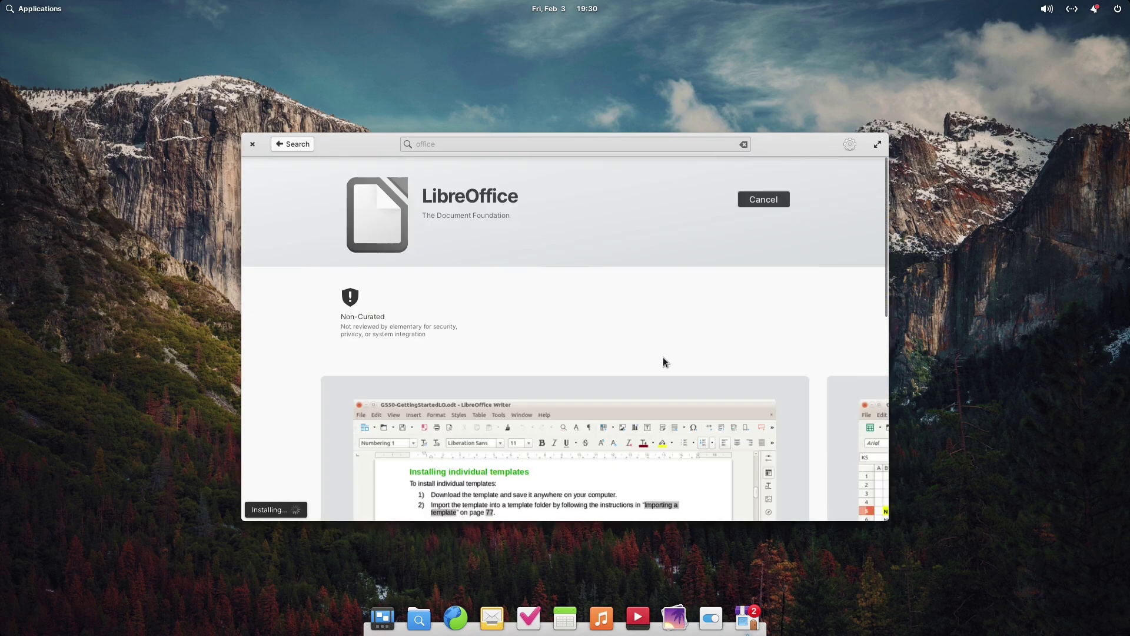
scroll(662, 356, down, 5)
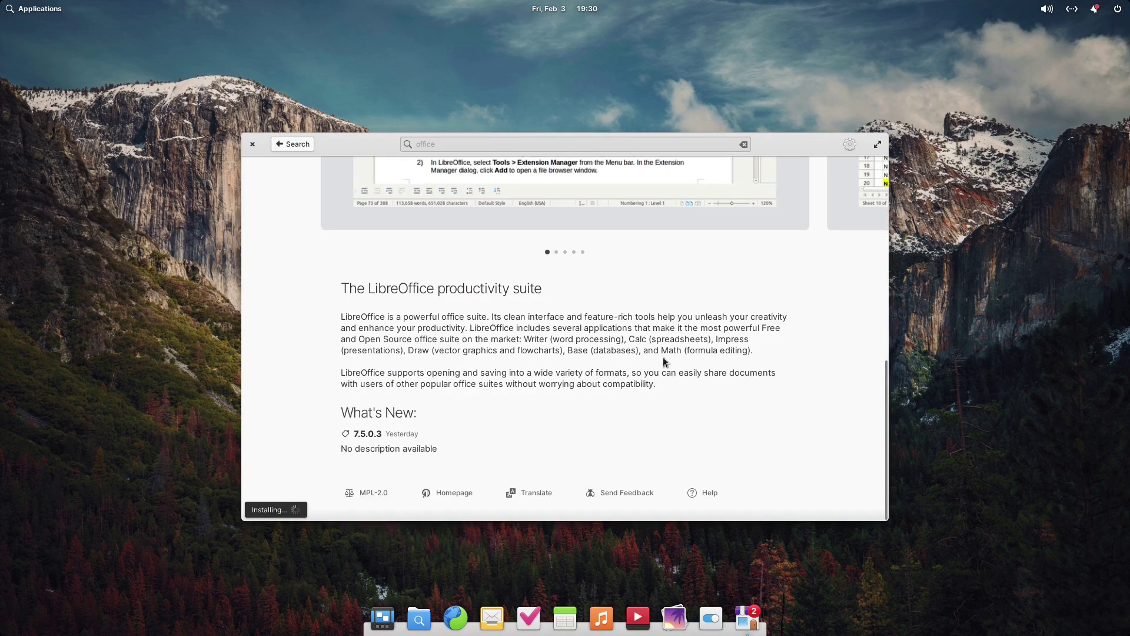
scroll(662, 357, up, 5)
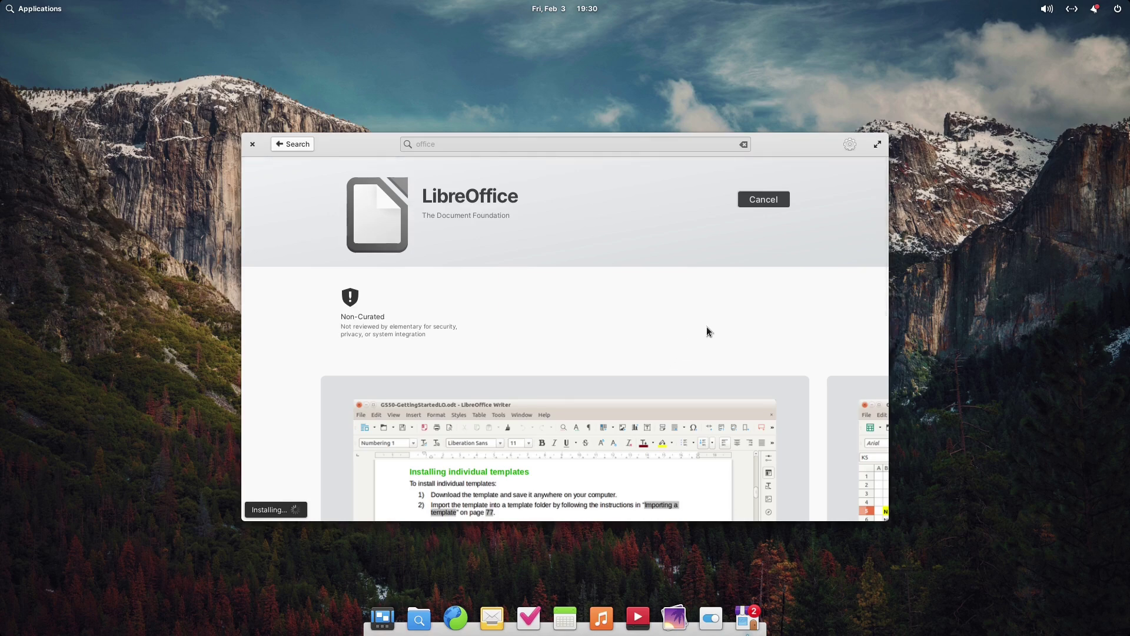
scroll(698, 287, down, 4)
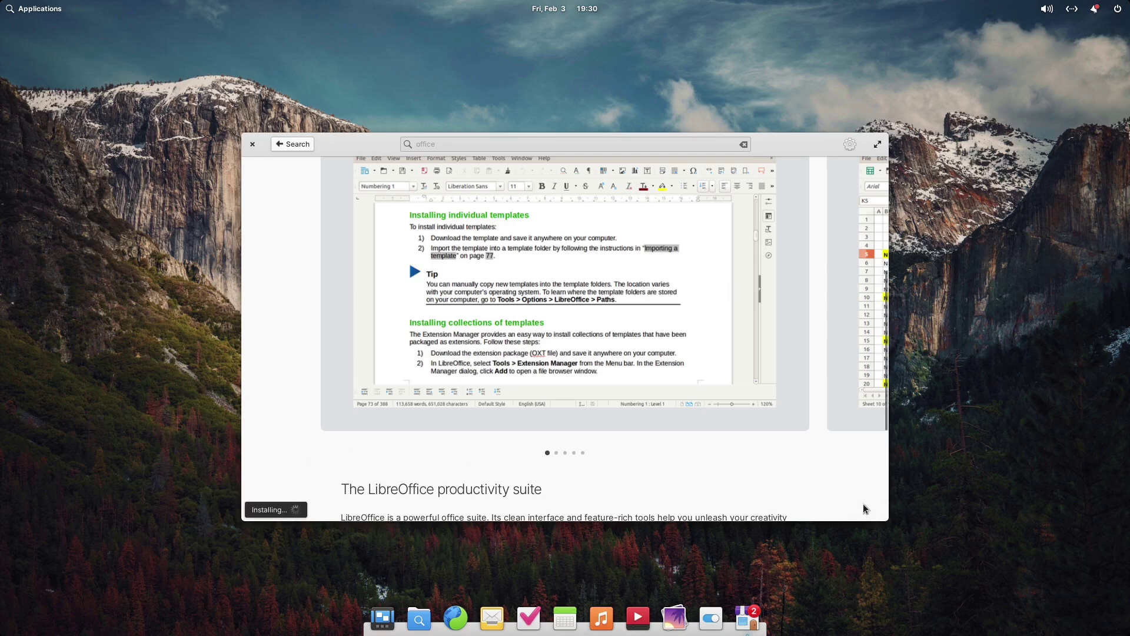
scroll(672, 348, up, 5)
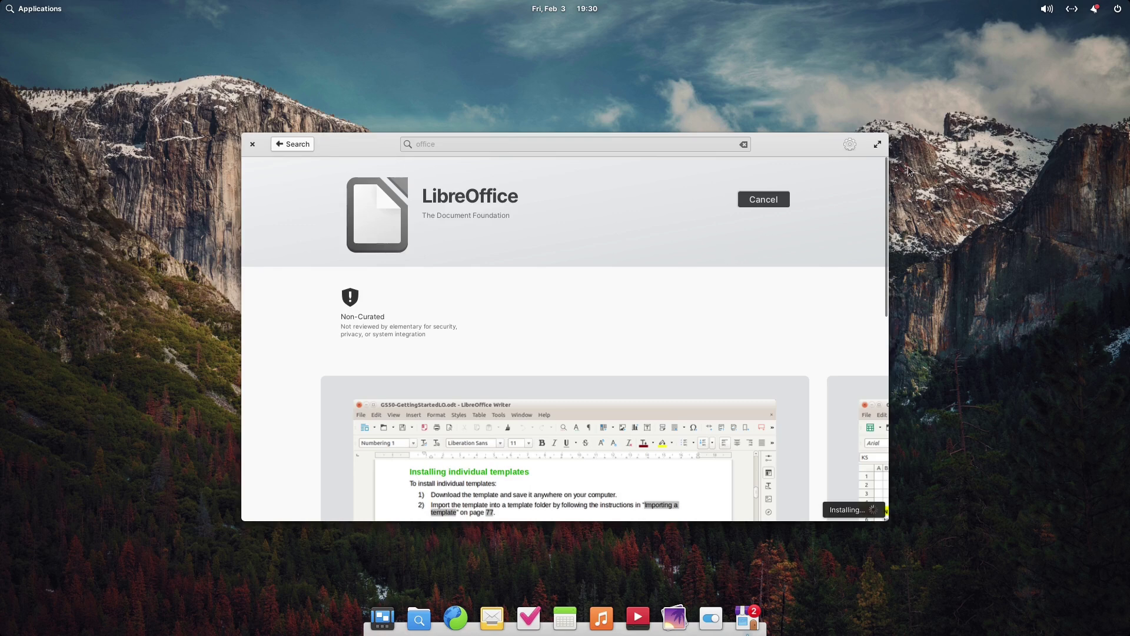
click(849, 144)
click(849, 144)
Go back to the AppCenter home page, open the Office category, and scroll its app list
click(278, 147)
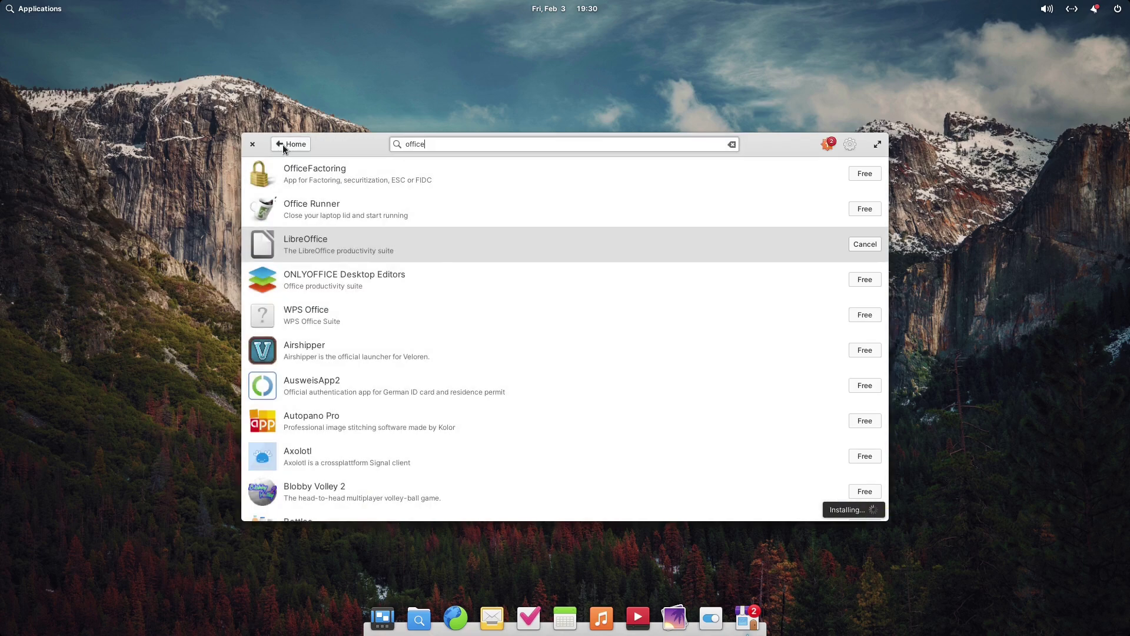
click(281, 145)
scroll(674, 270, down, 3)
scroll(673, 271, down, 8)
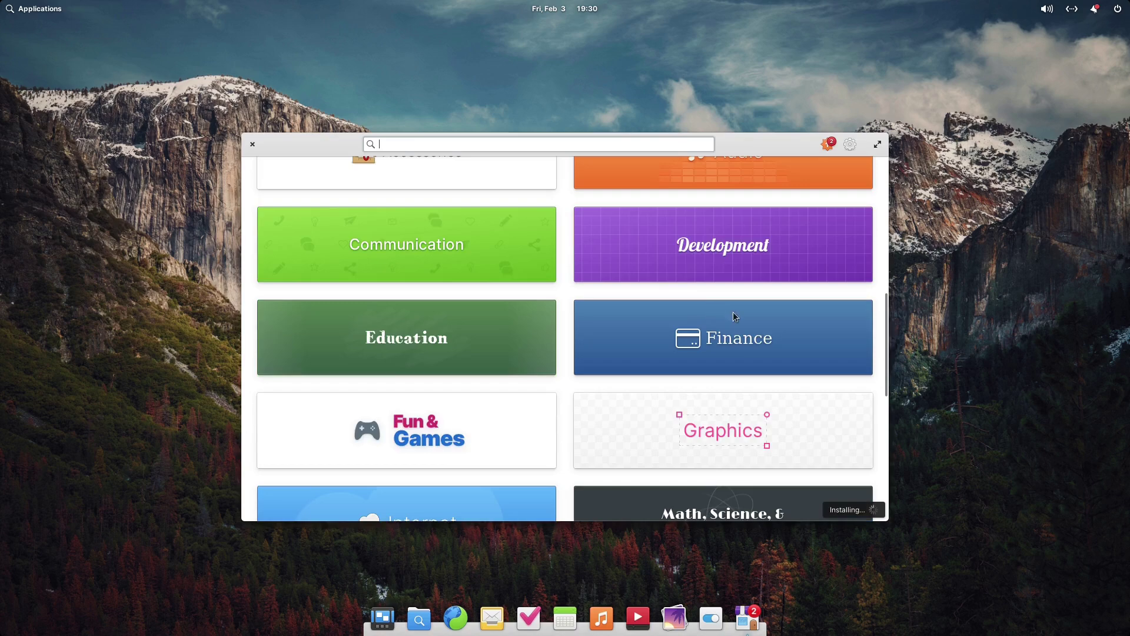
scroll(589, 350, down, 2)
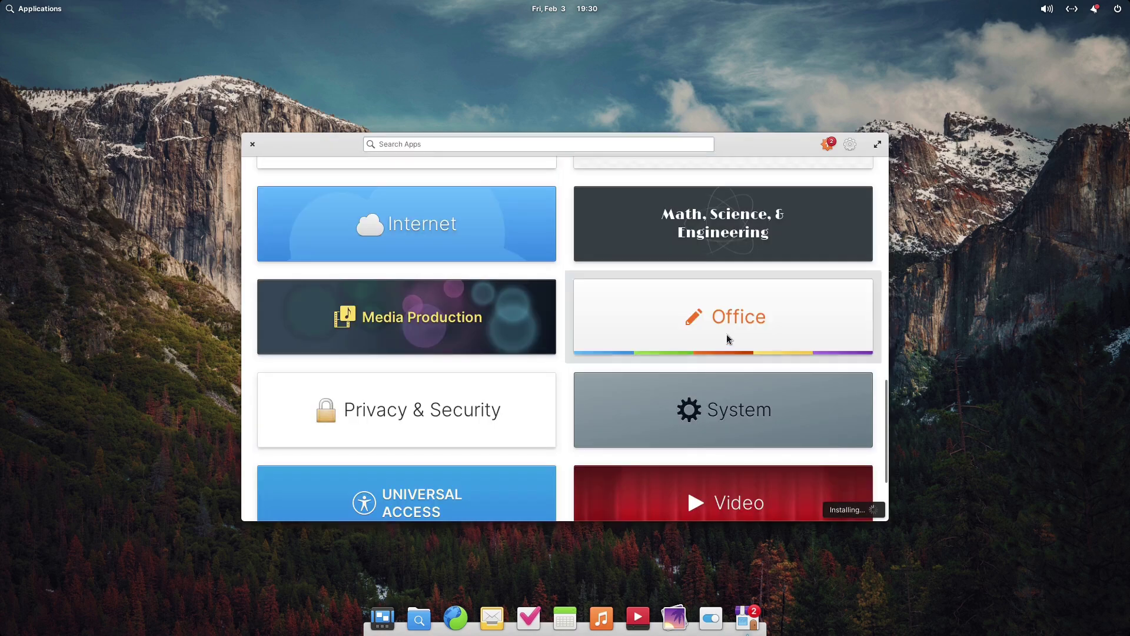
click(726, 334)
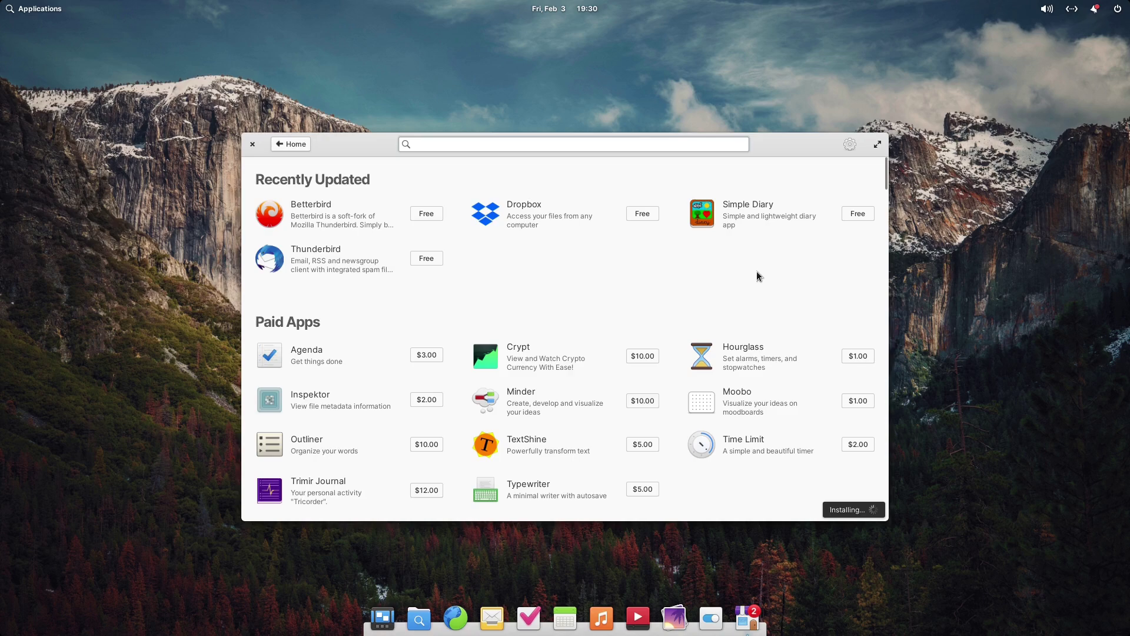
scroll(585, 257, down, 12)
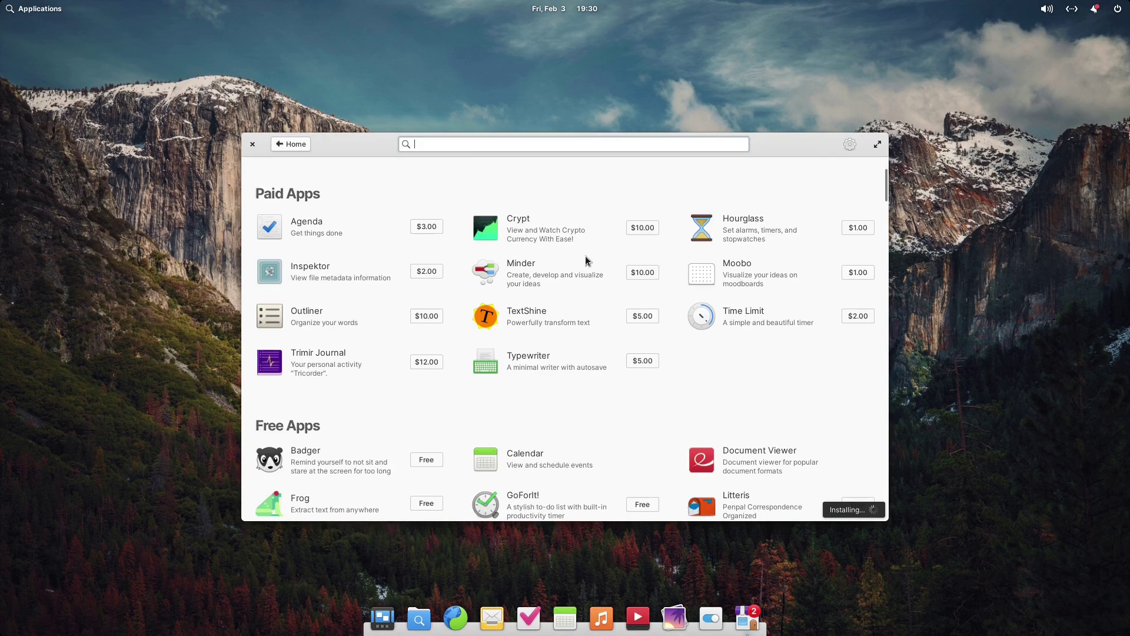
scroll(584, 255, down, 15)
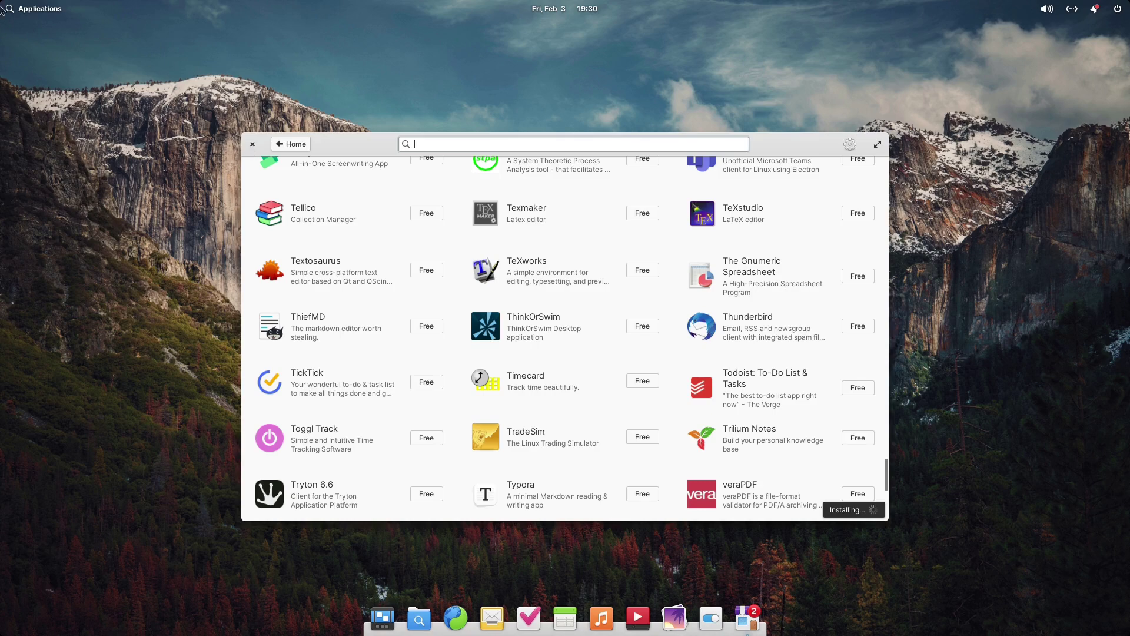
Open the Applications menu and switch between the category view and icon grid
click(35, 9)
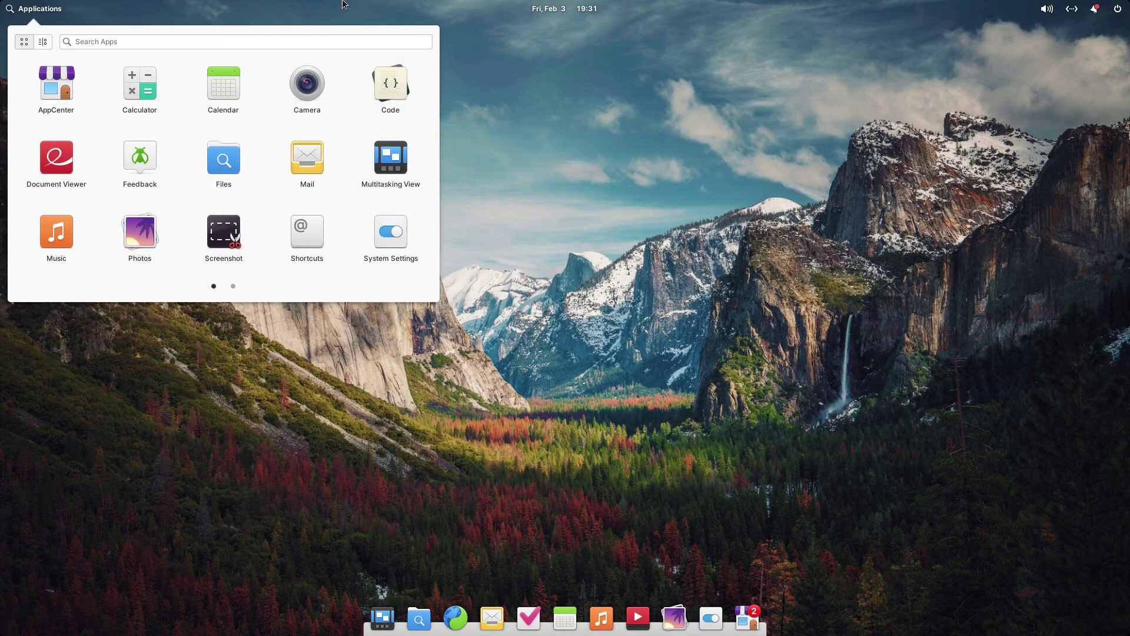
click(43, 43)
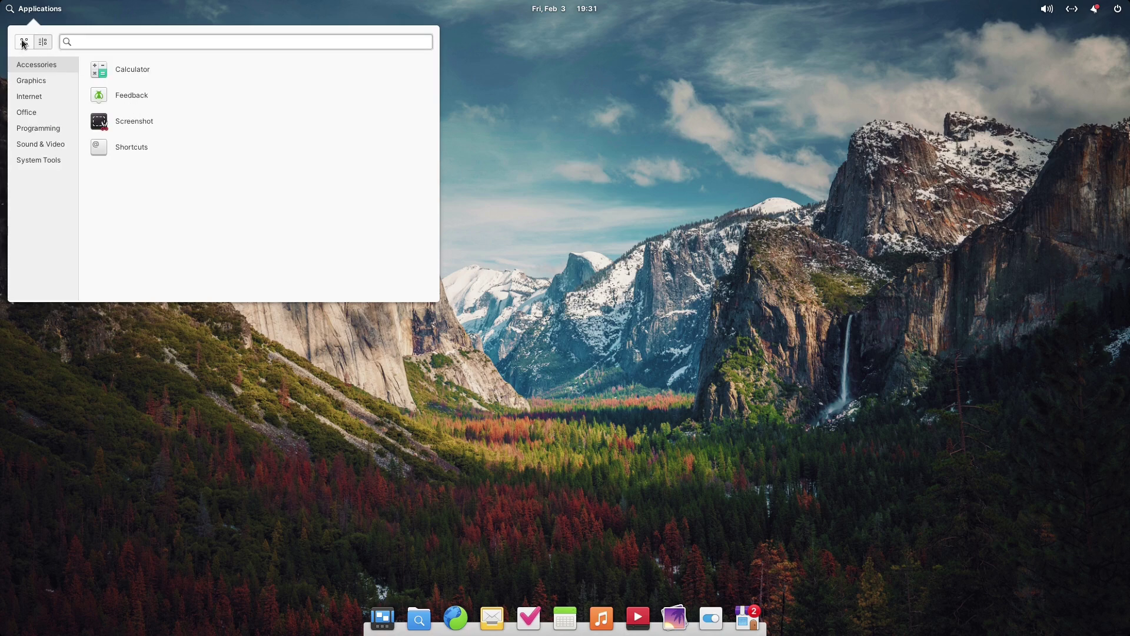
click(23, 42)
click(42, 42)
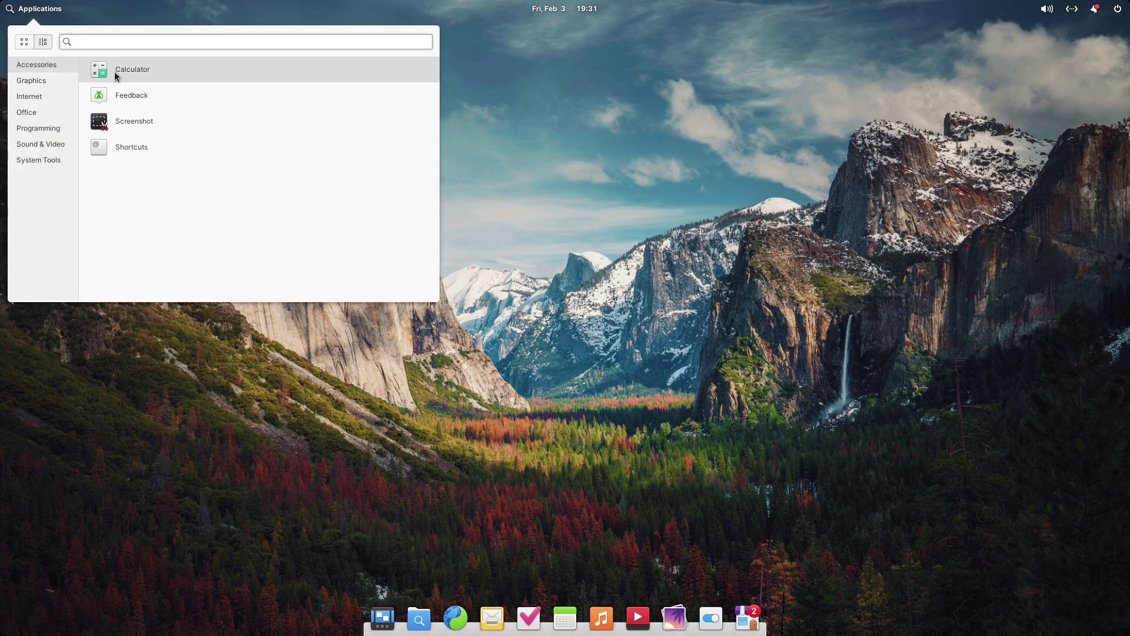
View the Graphics, Internet, Office, Programming, Sound & Video and System Tools categories, then launch Files
click(35, 82)
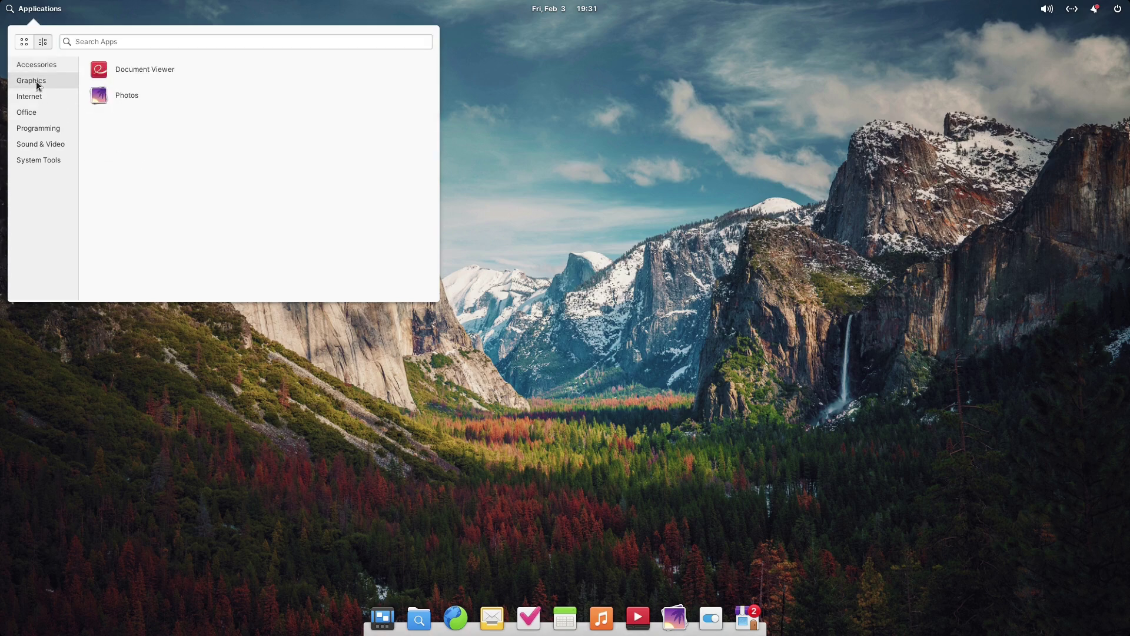
click(34, 101)
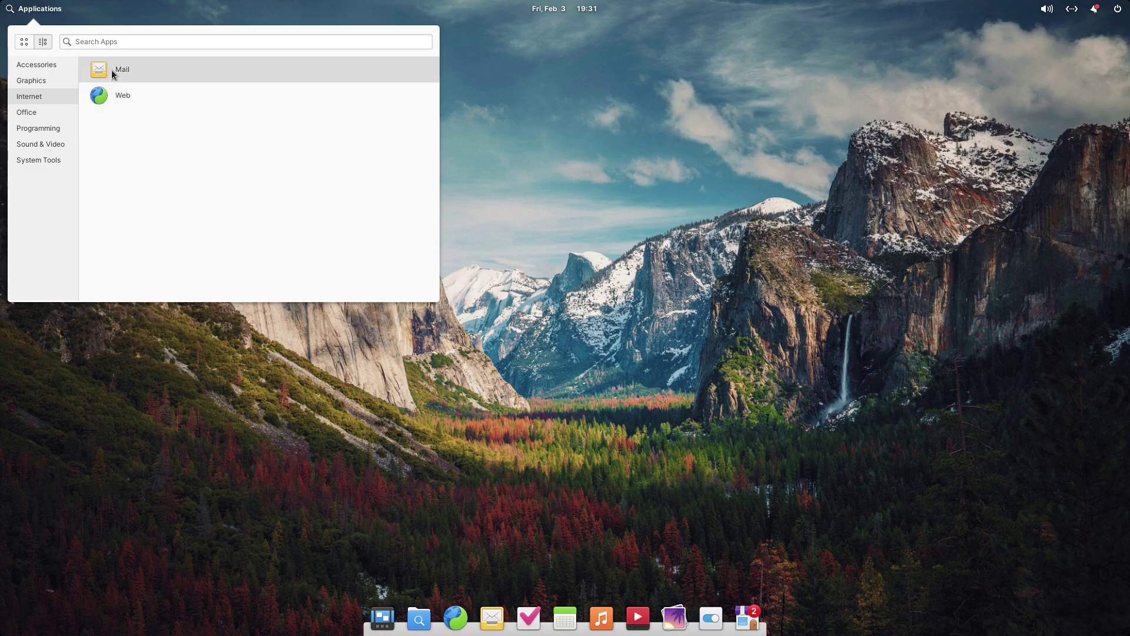
click(32, 111)
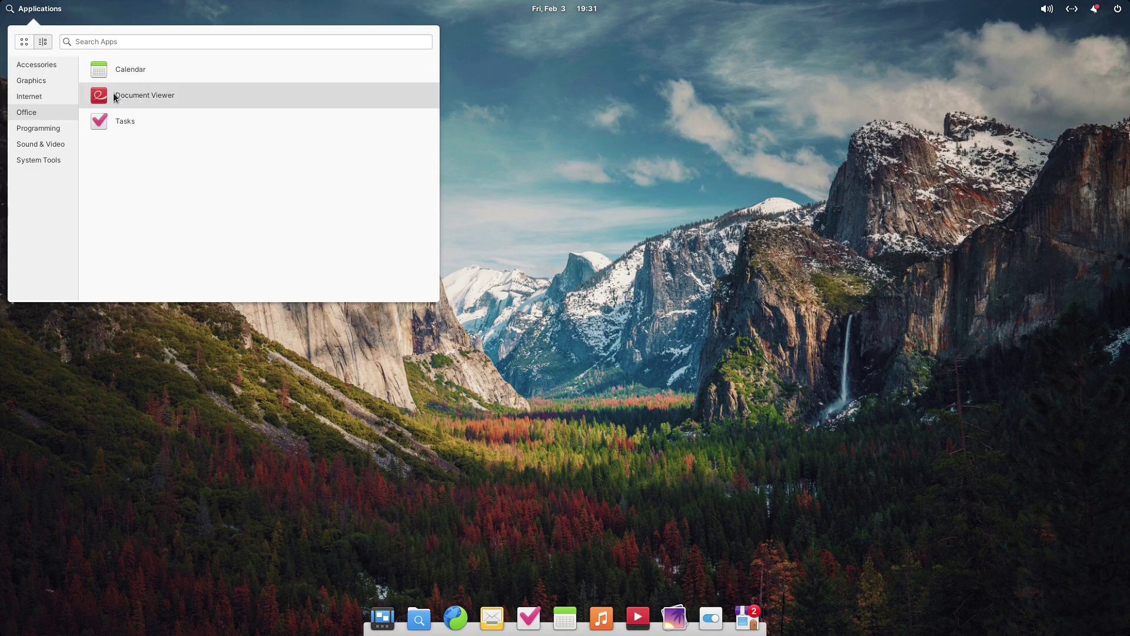
click(33, 133)
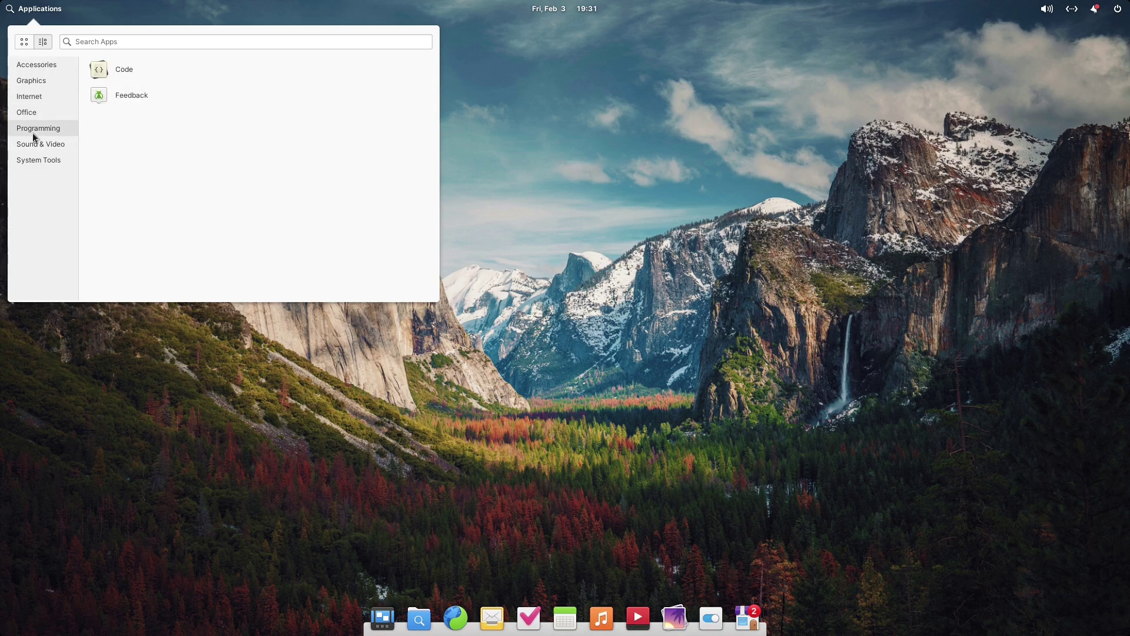
click(29, 146)
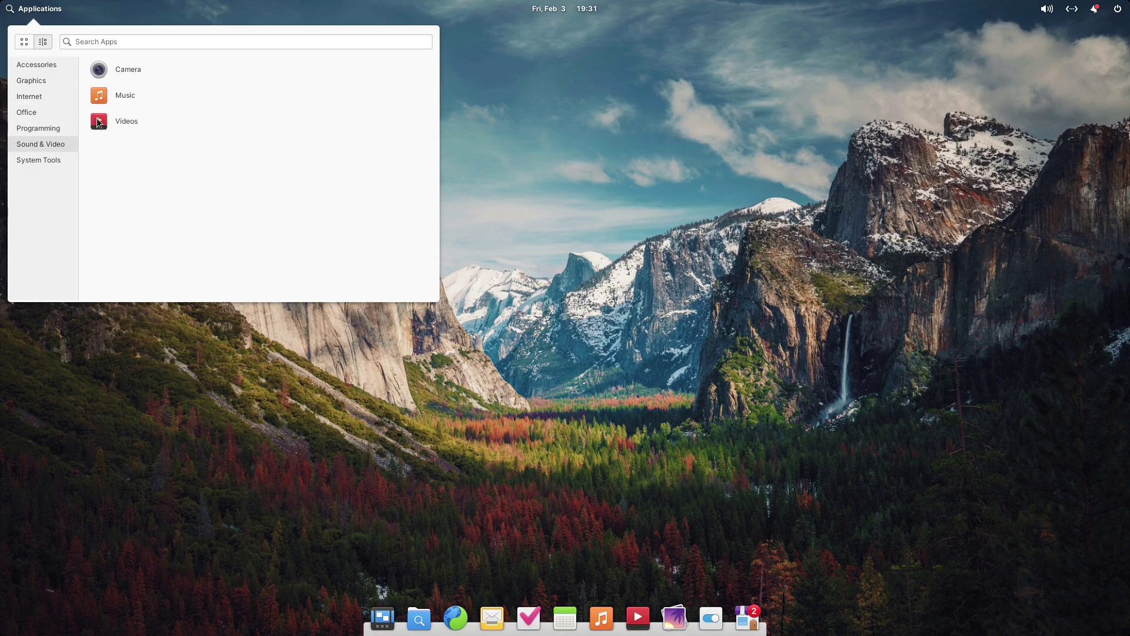
click(63, 161)
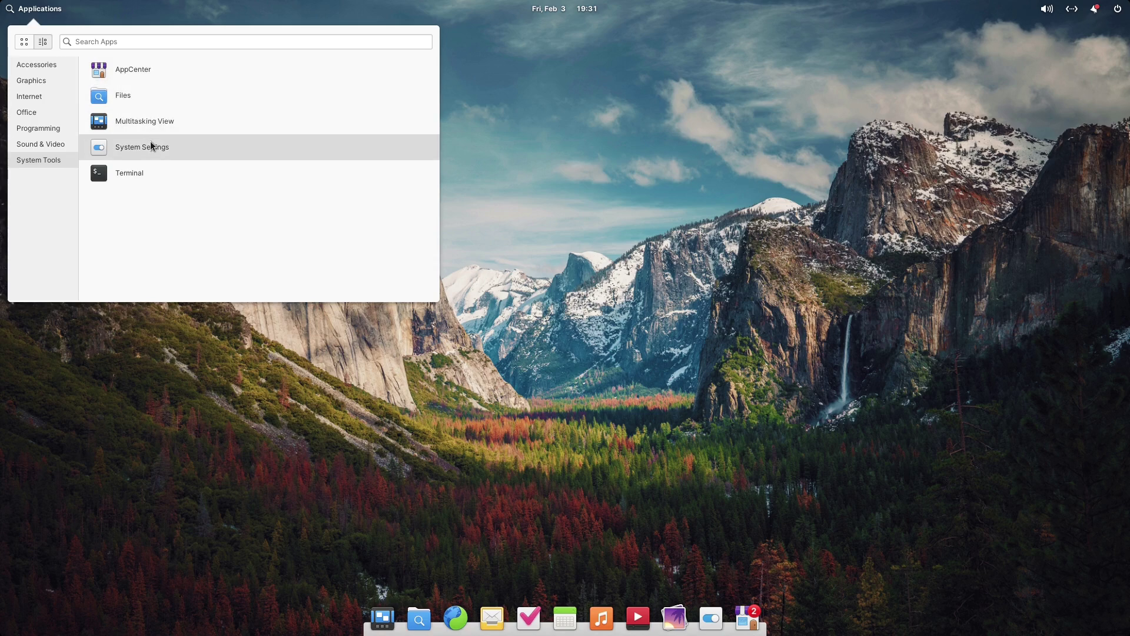
click(127, 99)
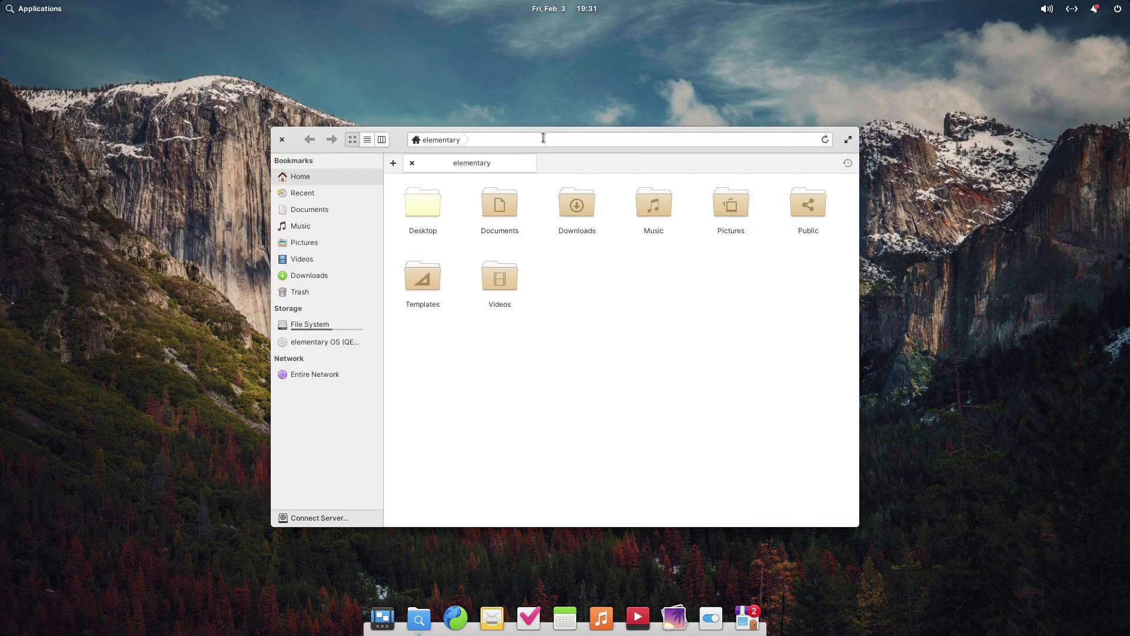
Close Files, Videos and Music in turn, then open System Settings from the dock
drag(388, 139, 259, 69)
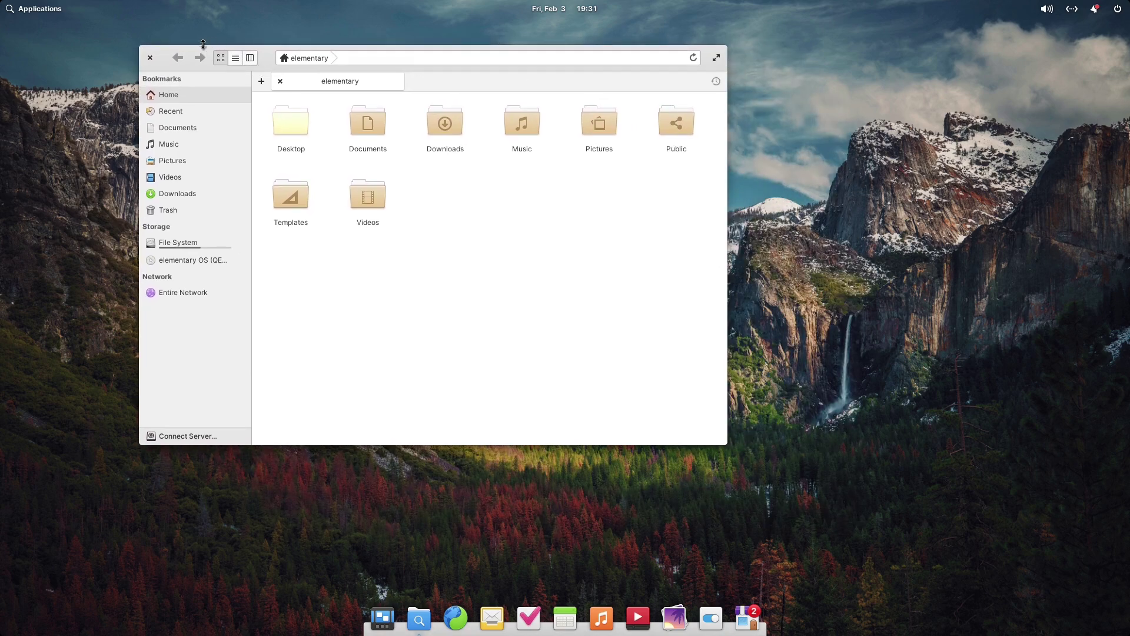
click(156, 57)
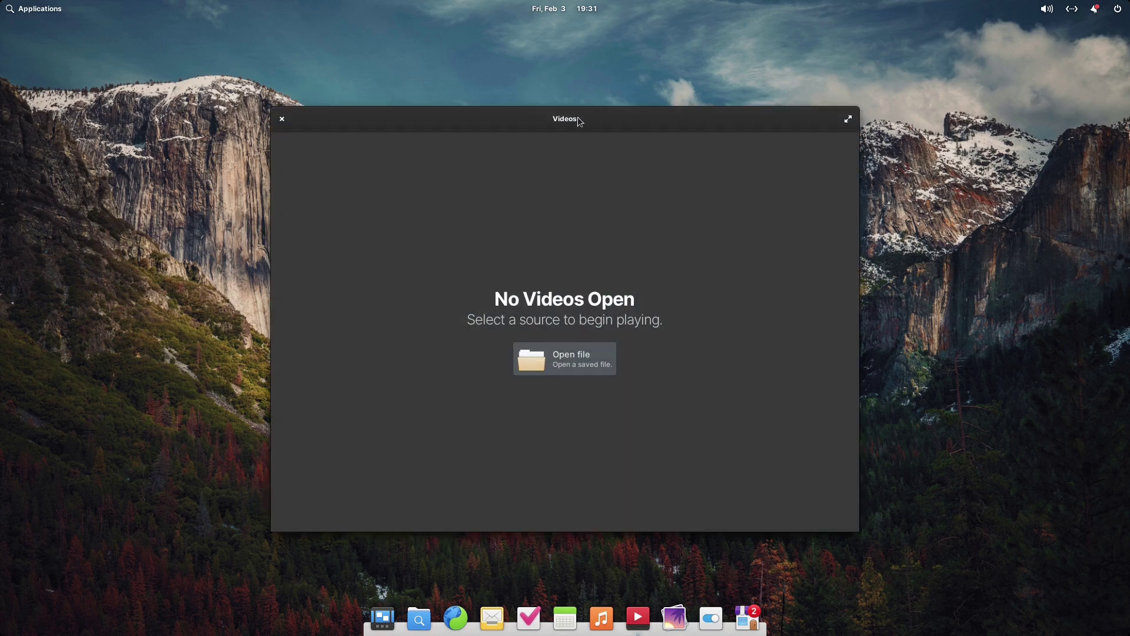
drag(580, 120, 322, 64)
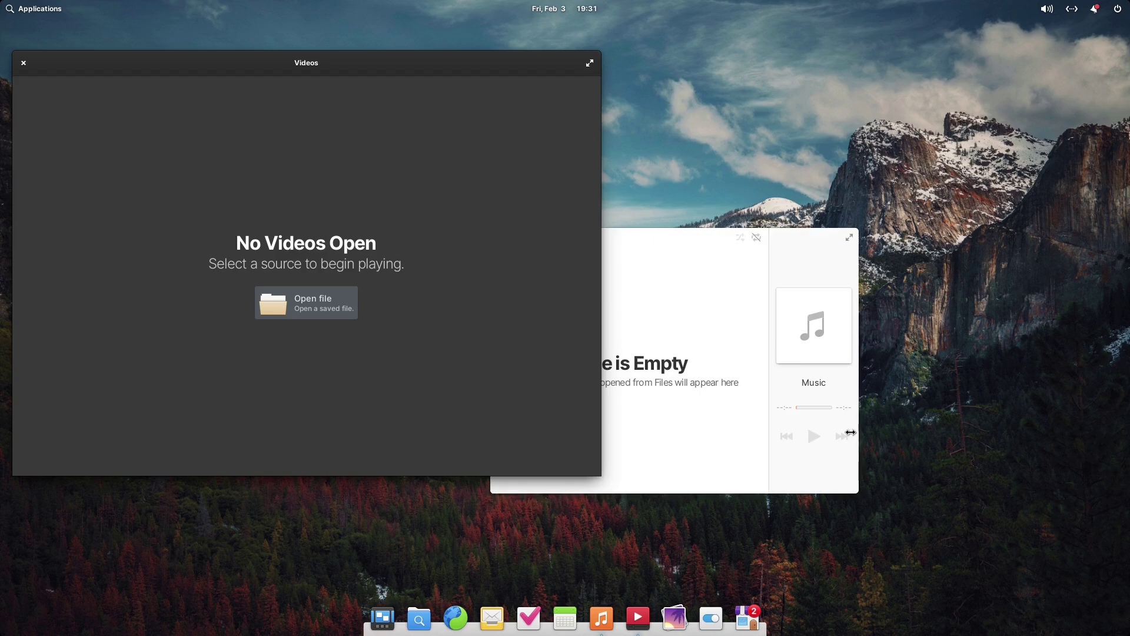
drag(669, 230, 828, 111)
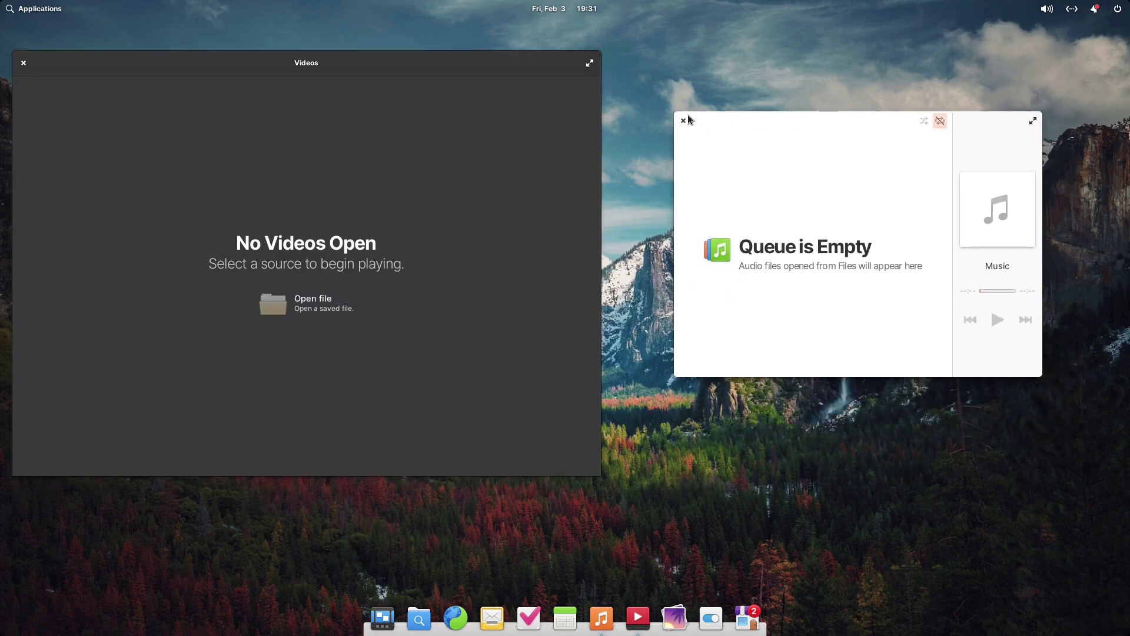
click(683, 122)
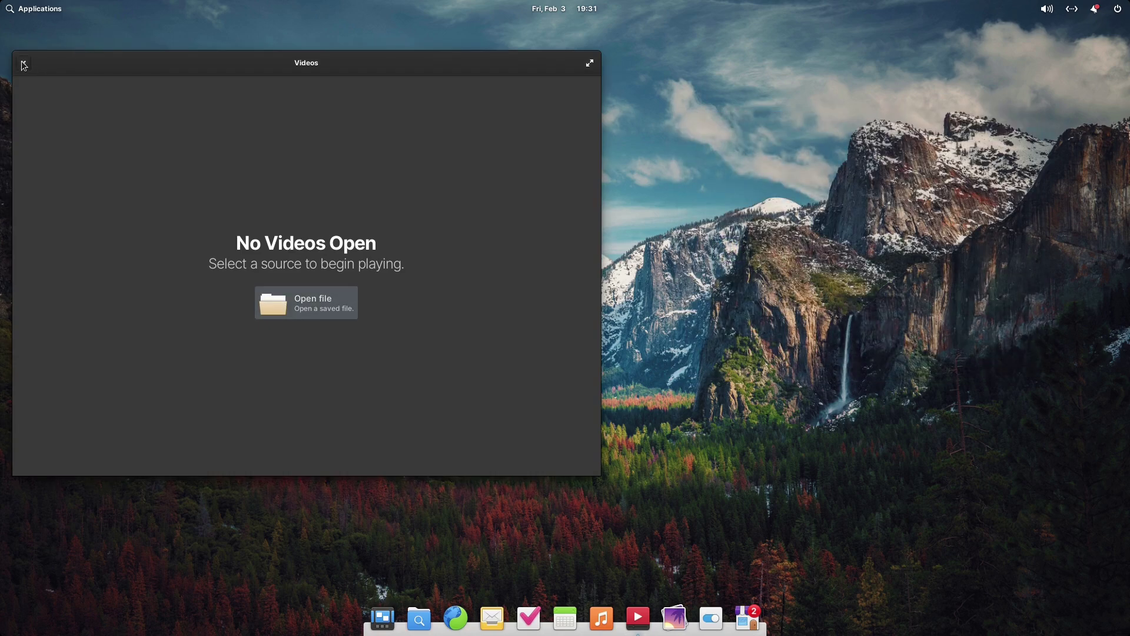
click(24, 64)
click(711, 618)
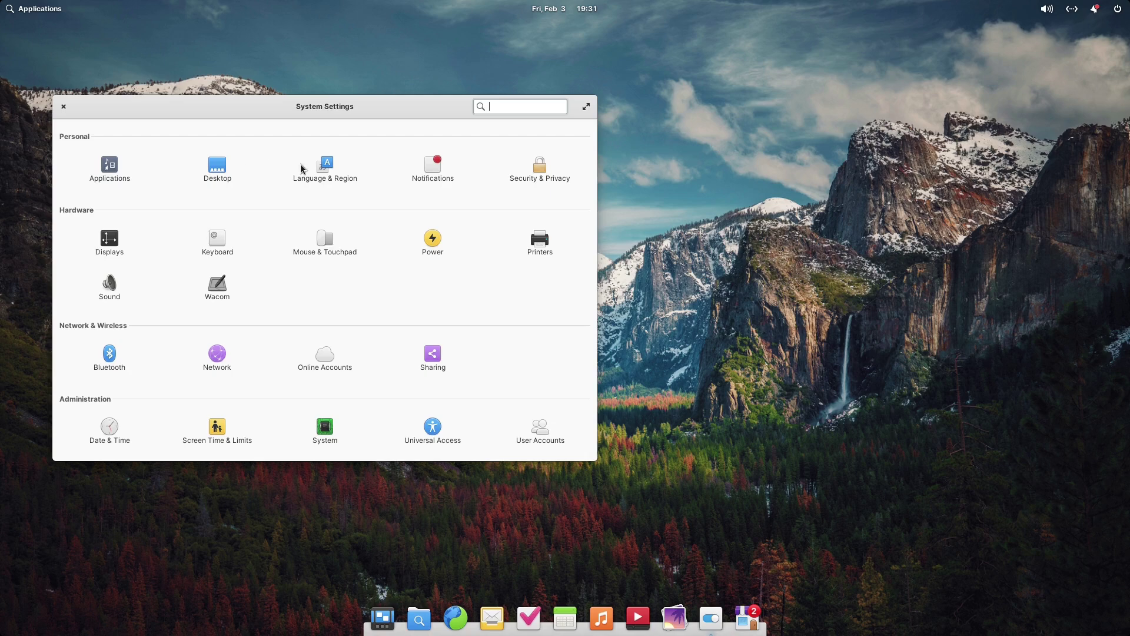
In Desktop > Appearance, set the system style to Dark
click(229, 179)
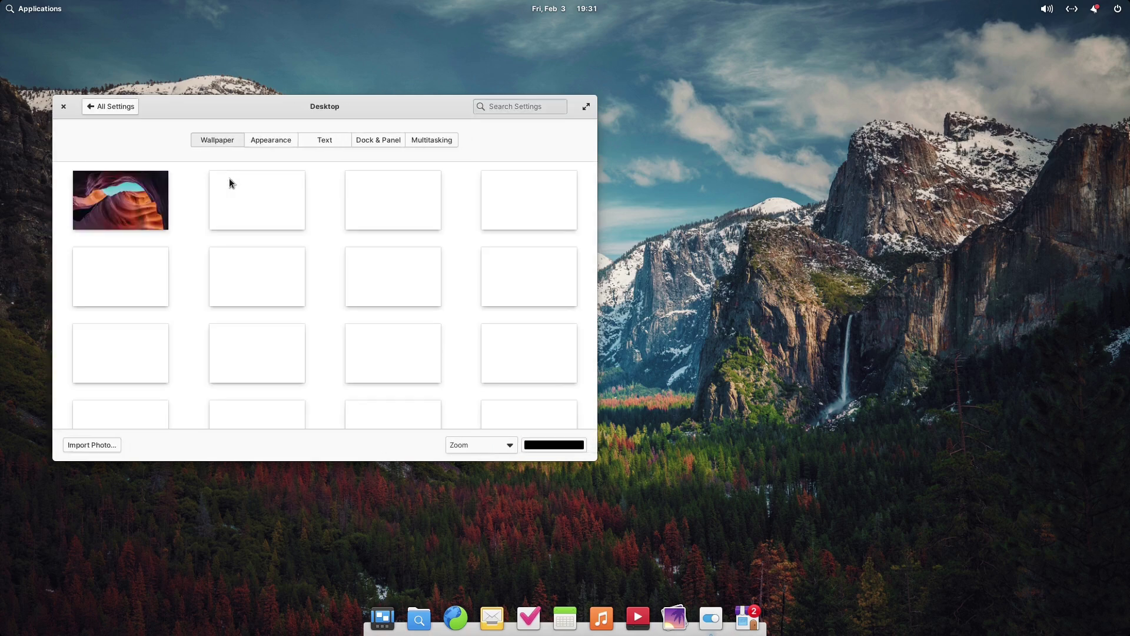
click(259, 144)
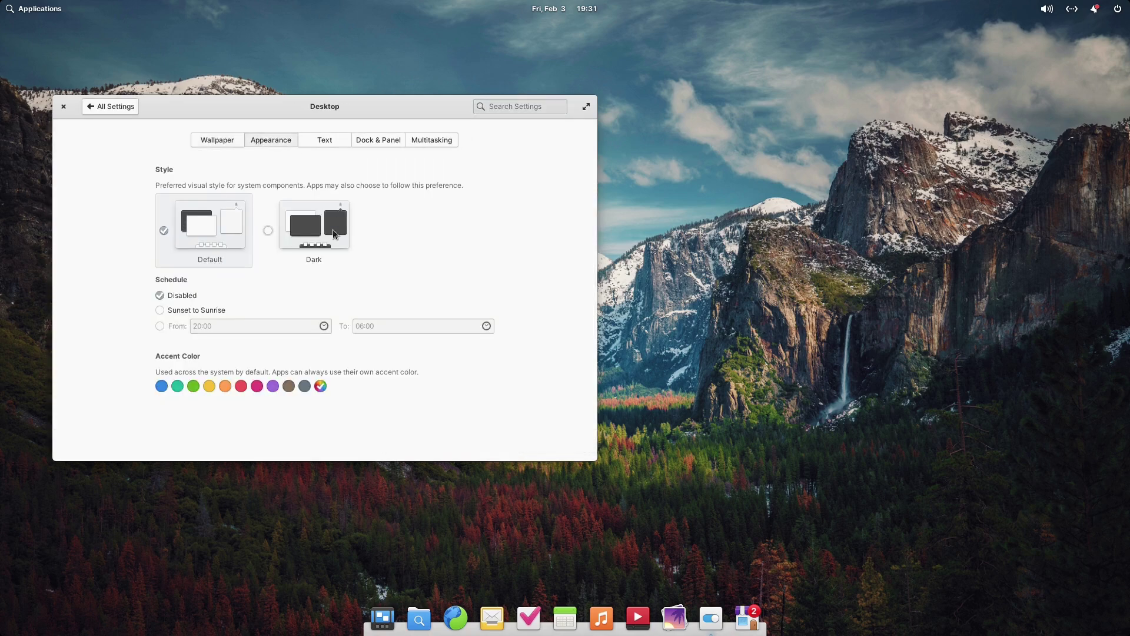
click(333, 233)
Browse the Text, Dock & Panel, Multitasking and Wallpaper pages, then return to All Settings
click(328, 143)
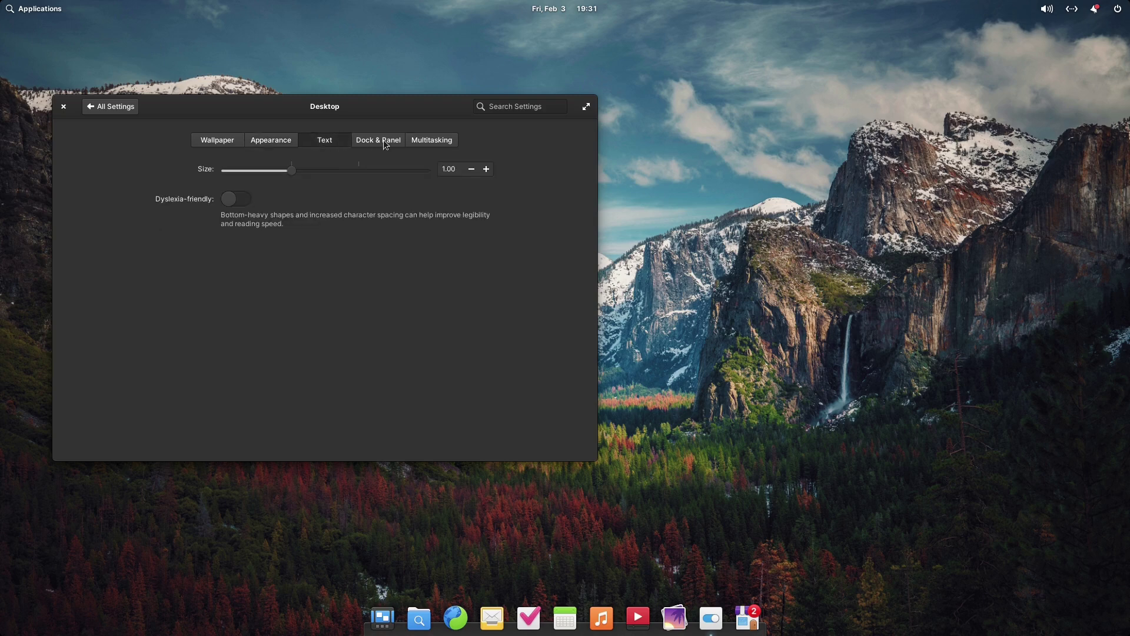
click(383, 139)
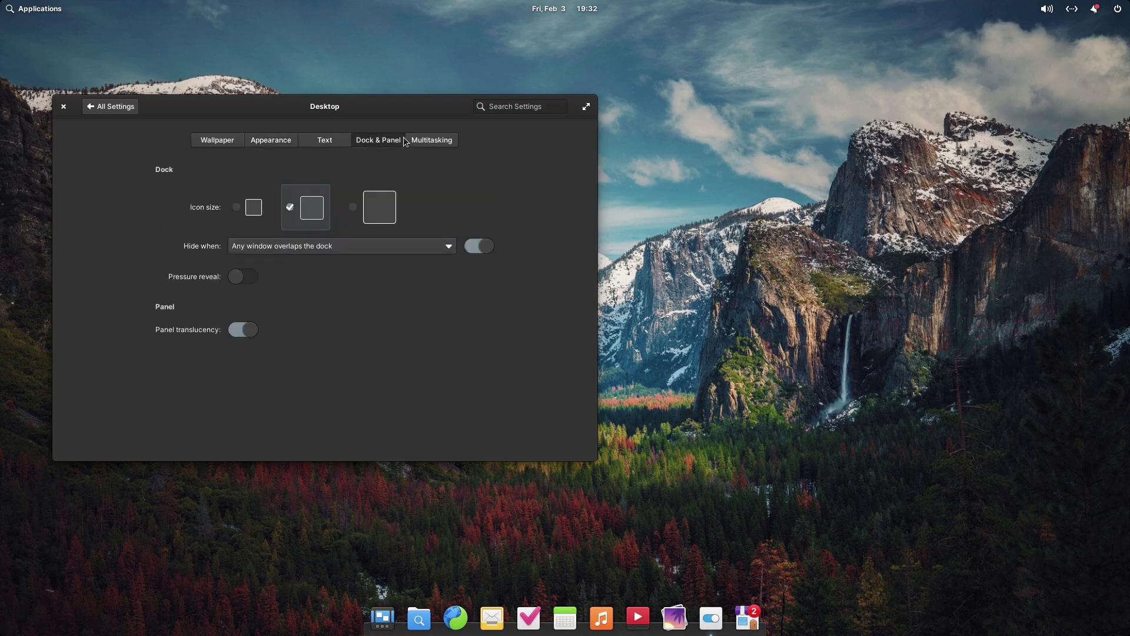
click(409, 141)
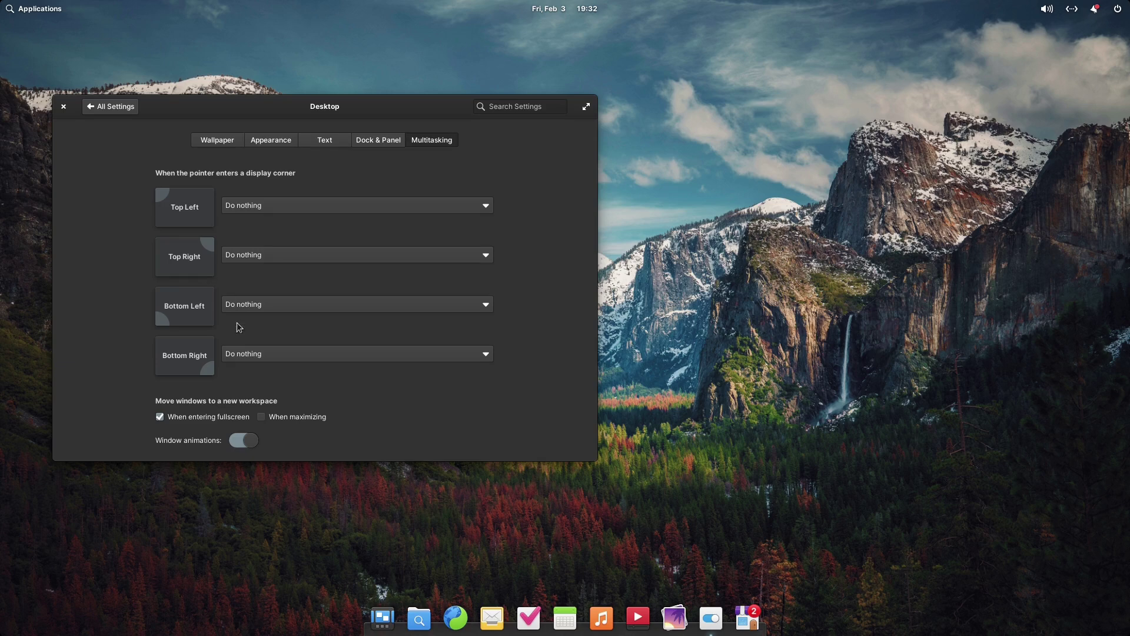
click(312, 142)
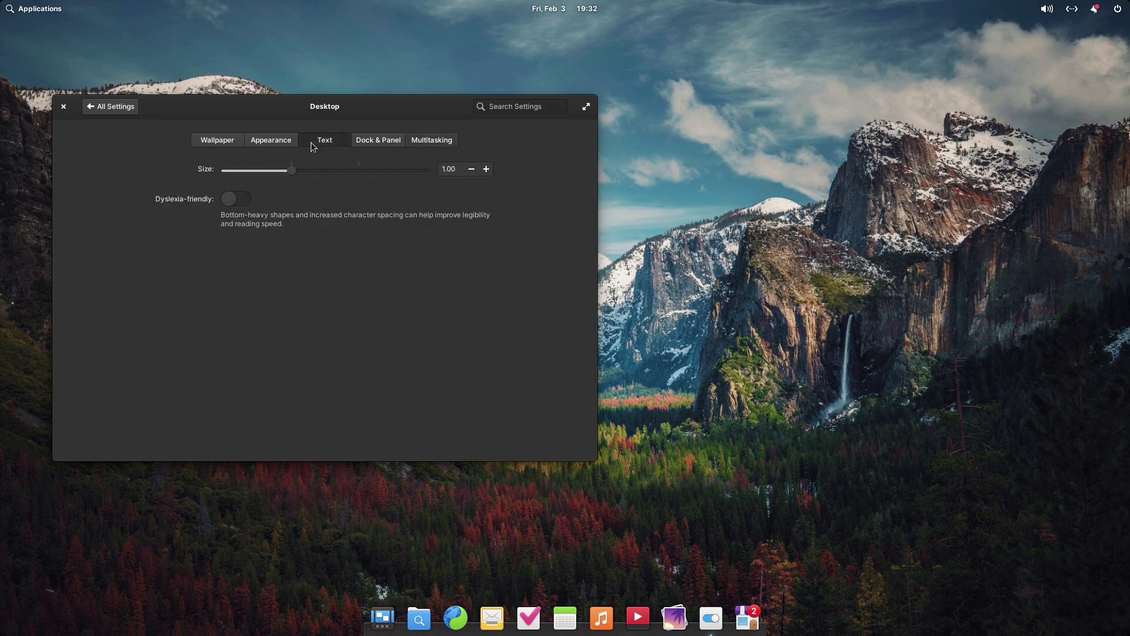
click(265, 141)
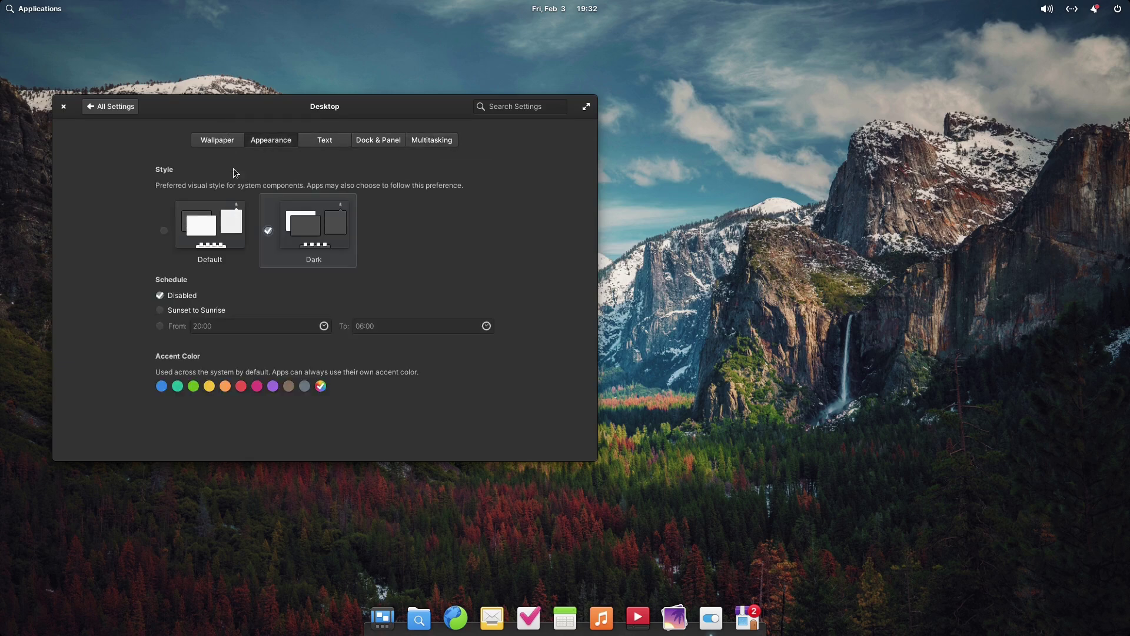
click(219, 140)
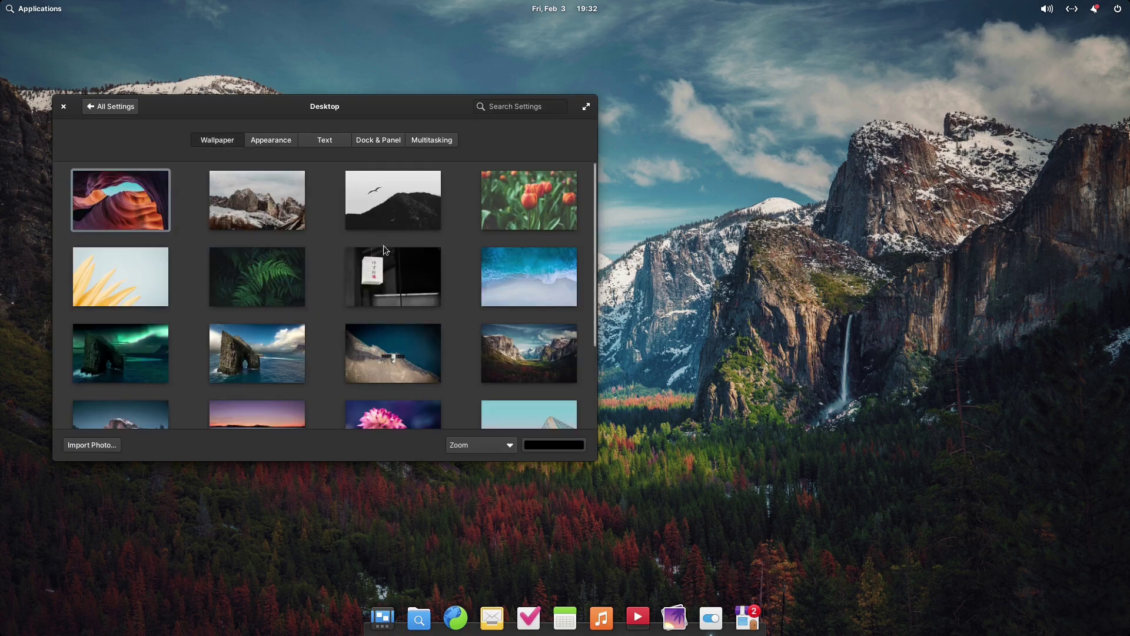
scroll(385, 246, down, 3)
scroll(403, 278, up, 3)
click(95, 109)
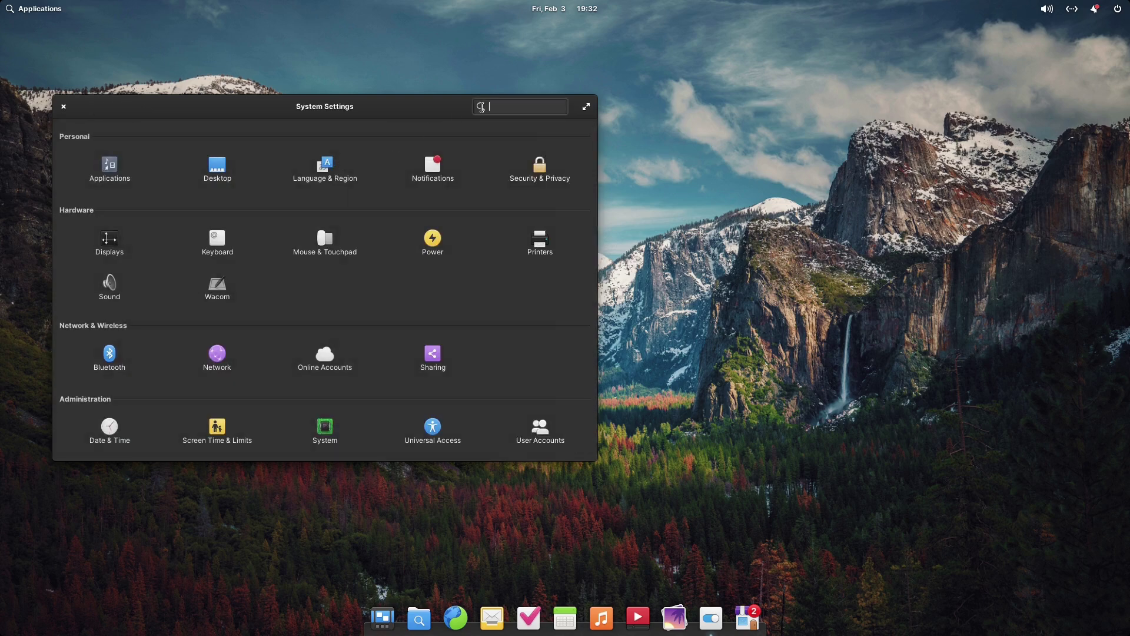
Close System Settings, then view the Videos and Music windows in dark style and close both
click(63, 106)
click(601, 617)
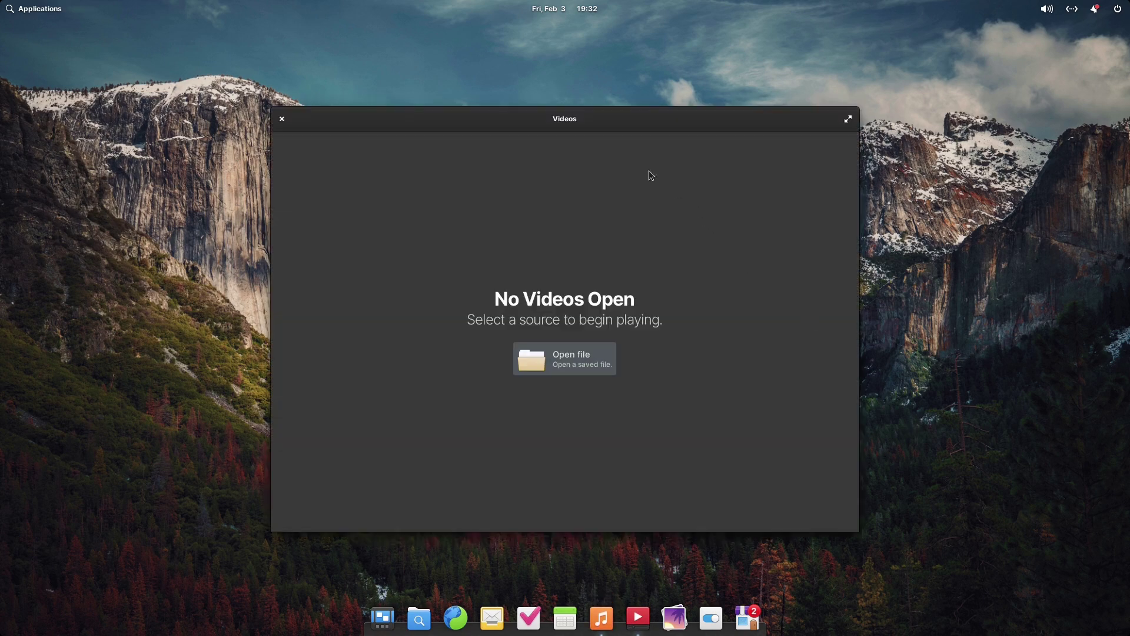
drag(598, 121, 363, 102)
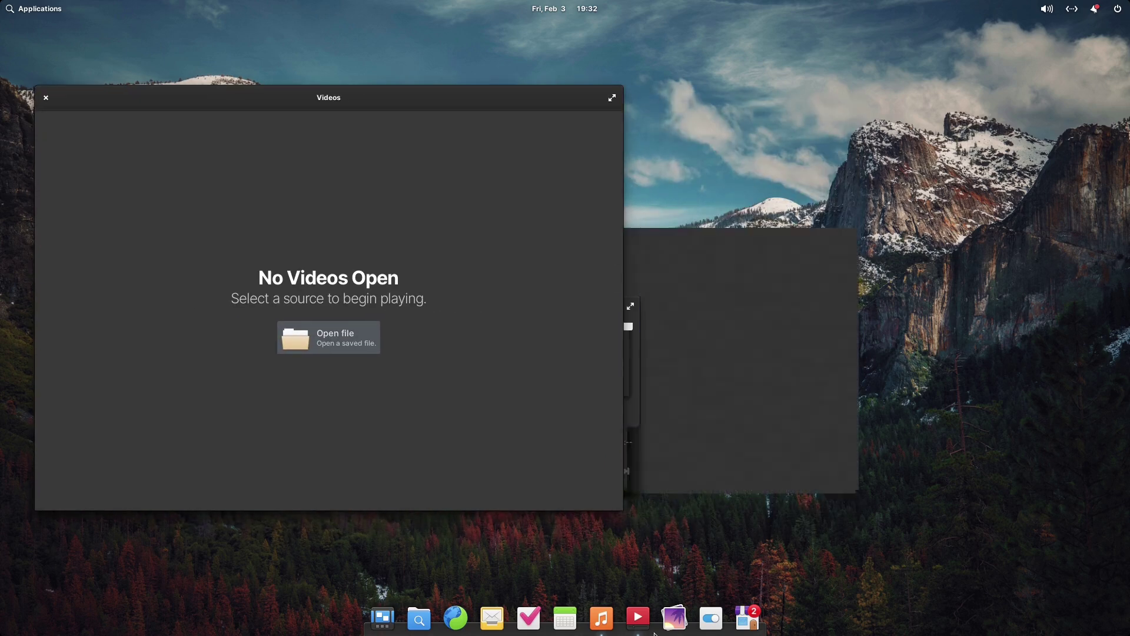
drag(682, 237, 840, 120)
click(659, 122)
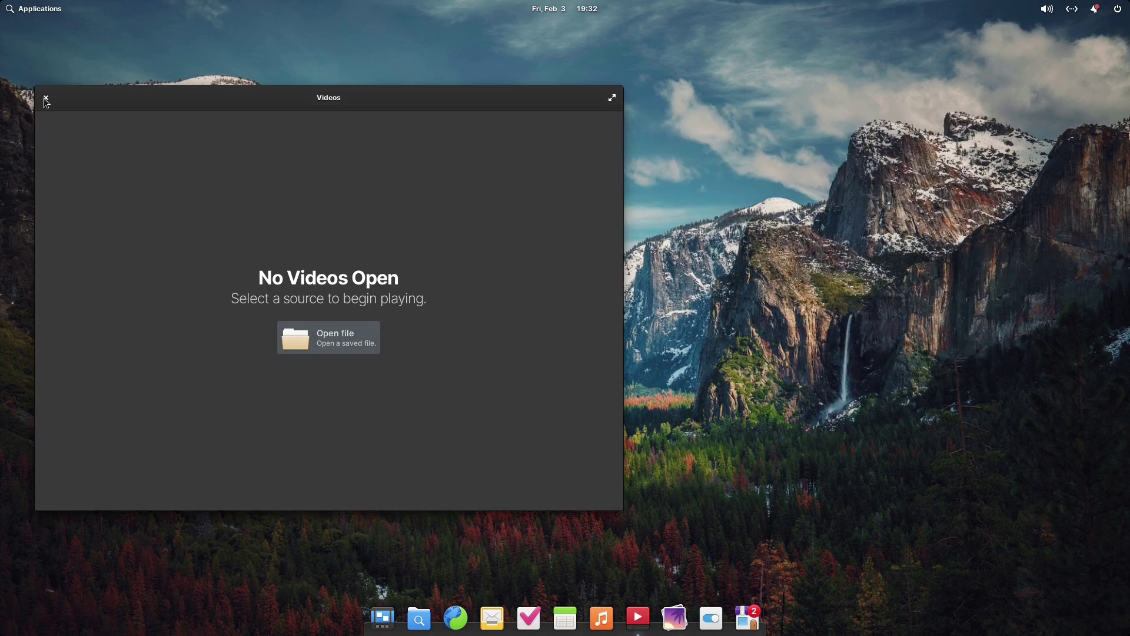
click(45, 99)
Open and close Photos, then glance at Accessories in the Applications menu and dismiss it
click(665, 613)
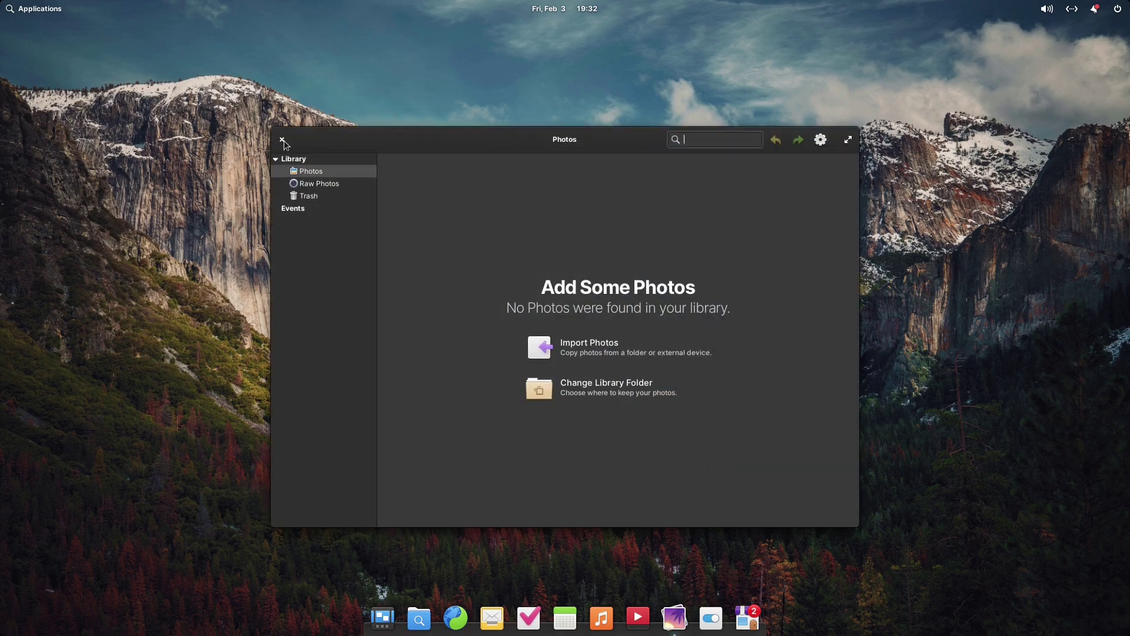
click(282, 140)
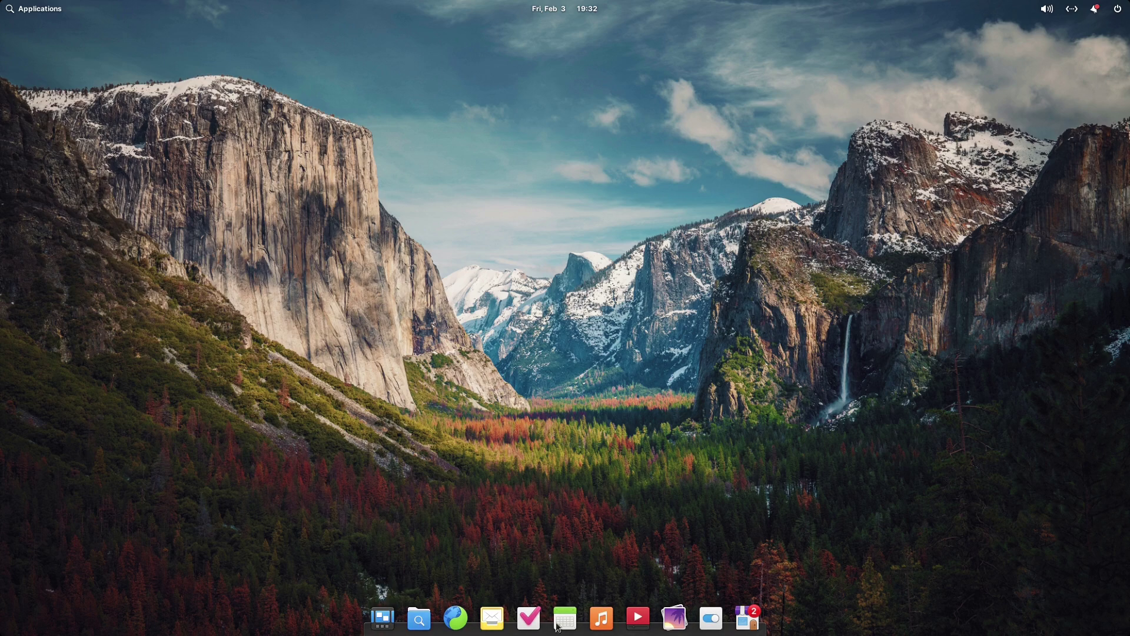
click(30, 10)
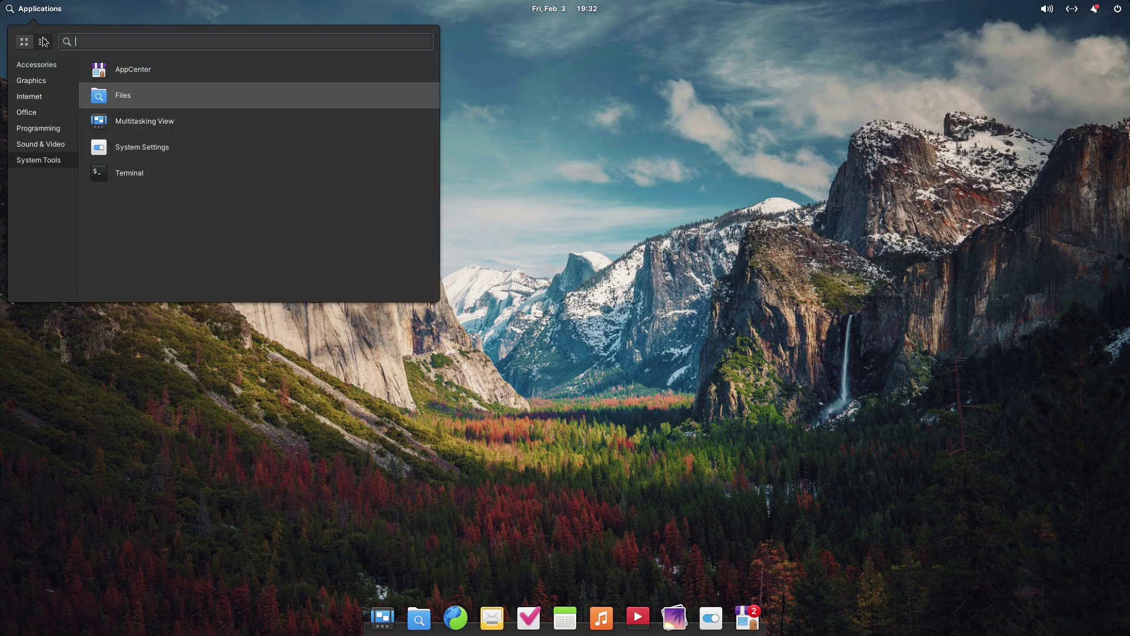
click(70, 64)
click(905, 132)
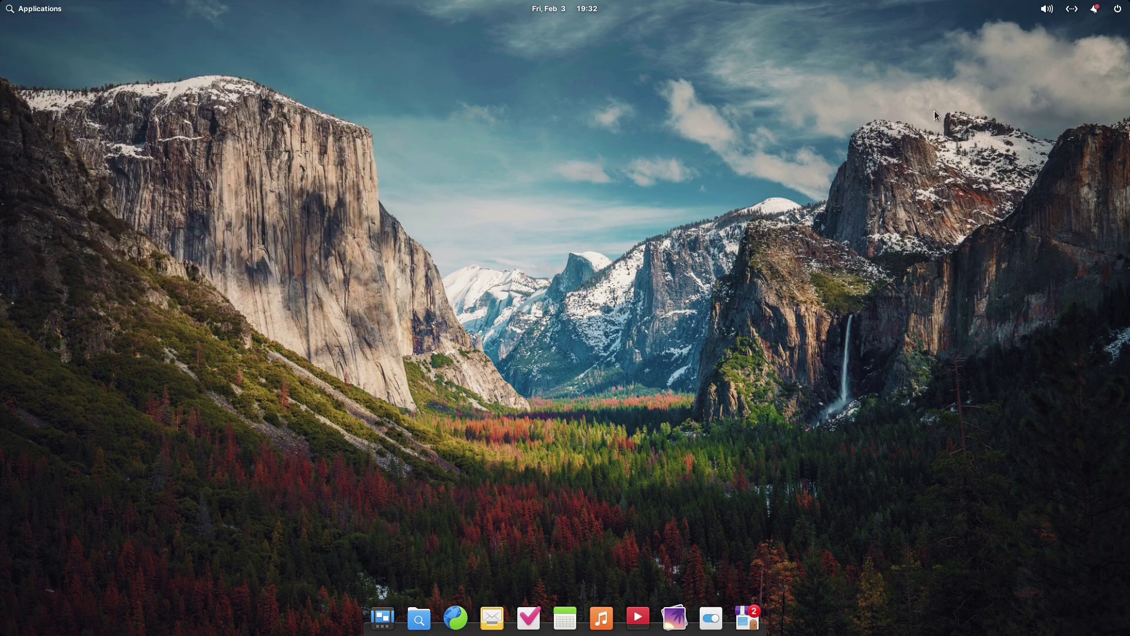